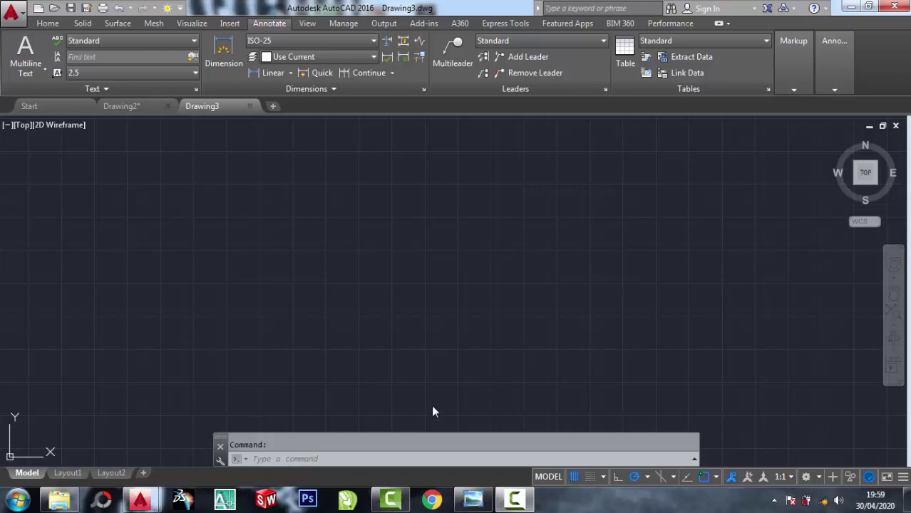
- Zoom into the Brass step sketch in Photo Viewer to read its dimensions, then return to Drawing3
click(473, 499)
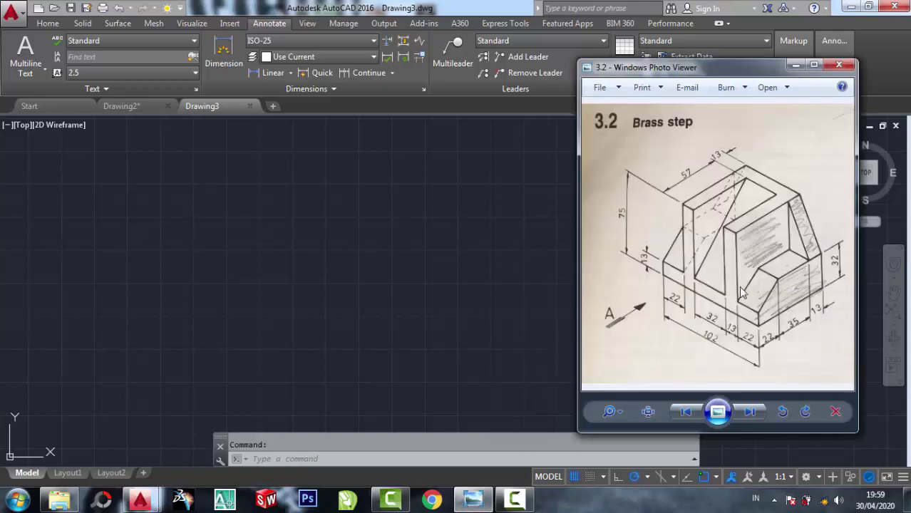
scroll(768, 271, up, 1)
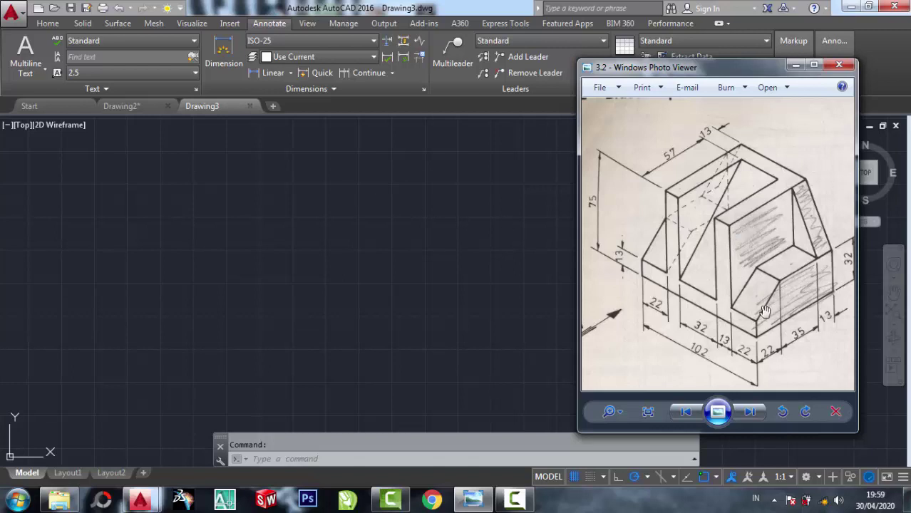
click(48, 24)
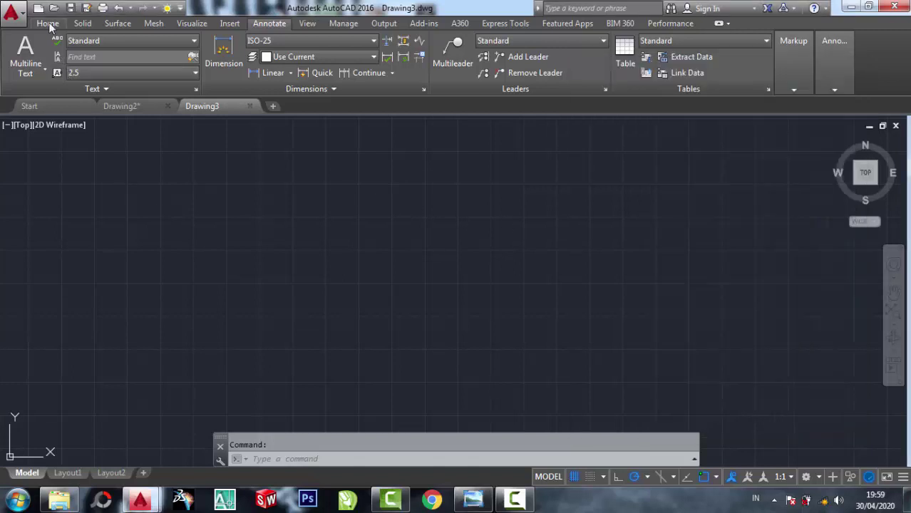
click(474, 499)
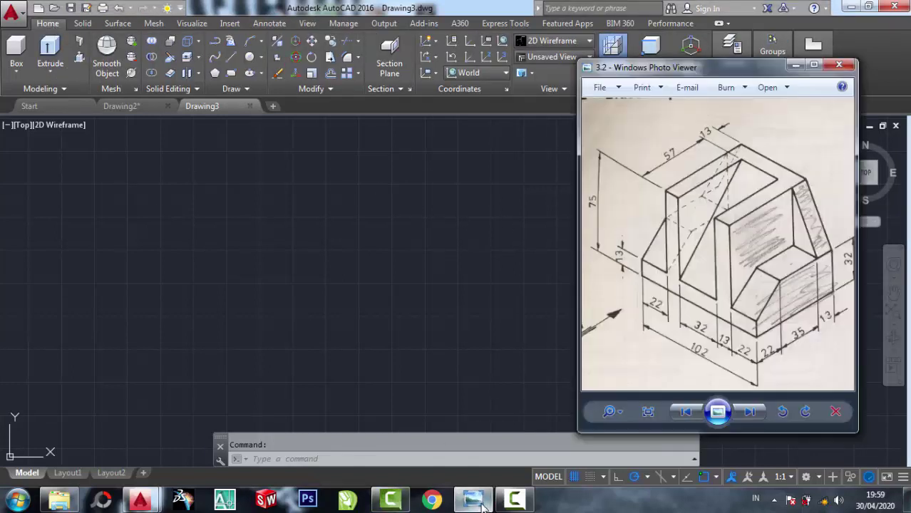
scroll(688, 378, up, 2)
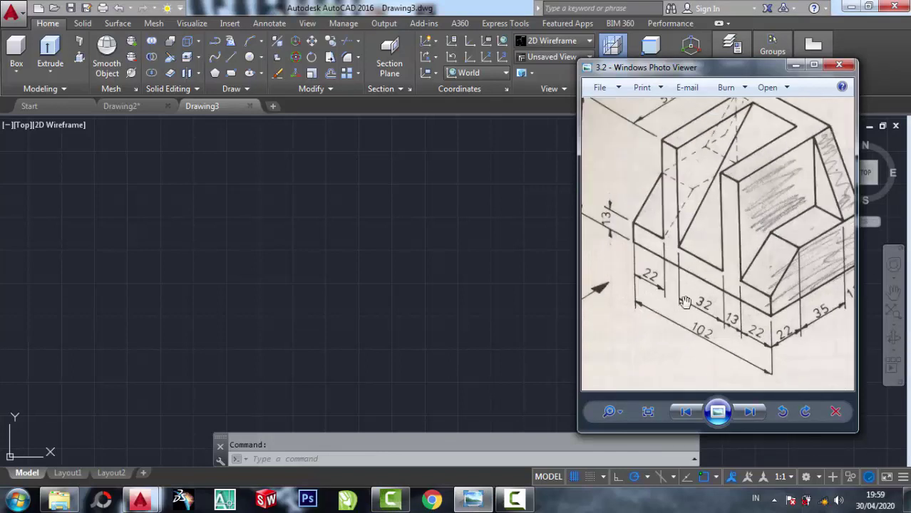
scroll(682, 300, down, 1)
scroll(607, 226, up, 1)
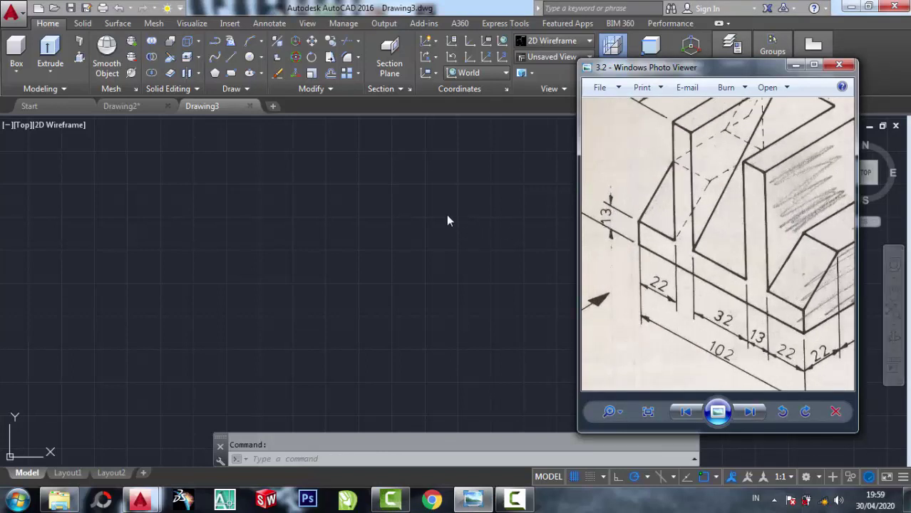
click(448, 221)
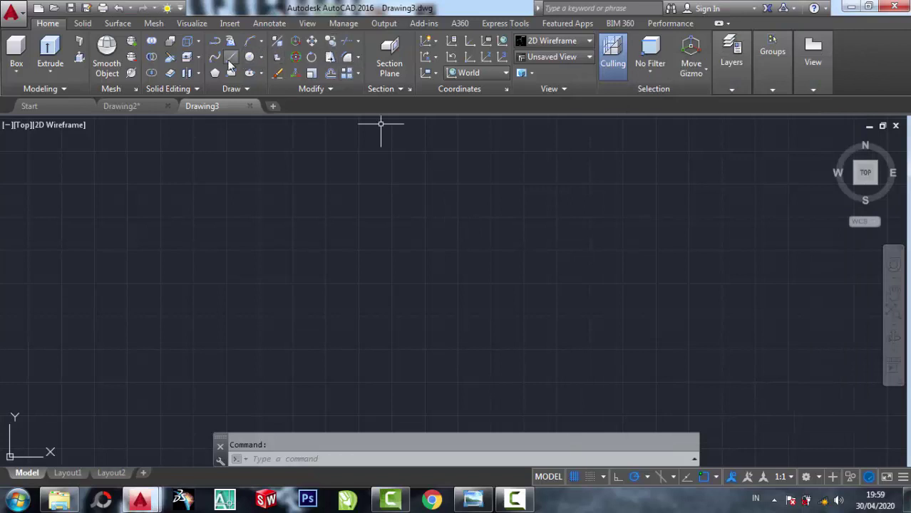
- Draw a 102-unit horizontal line
click(230, 58)
click(294, 264)
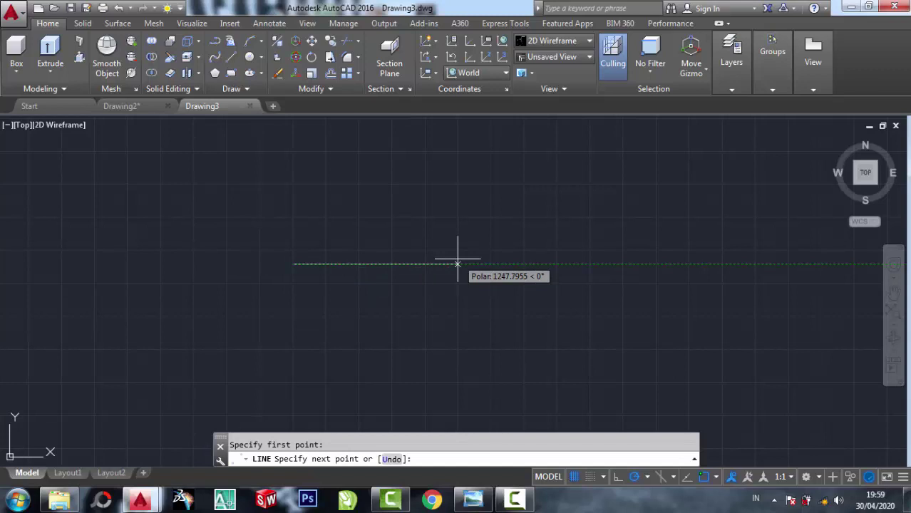
text(102)
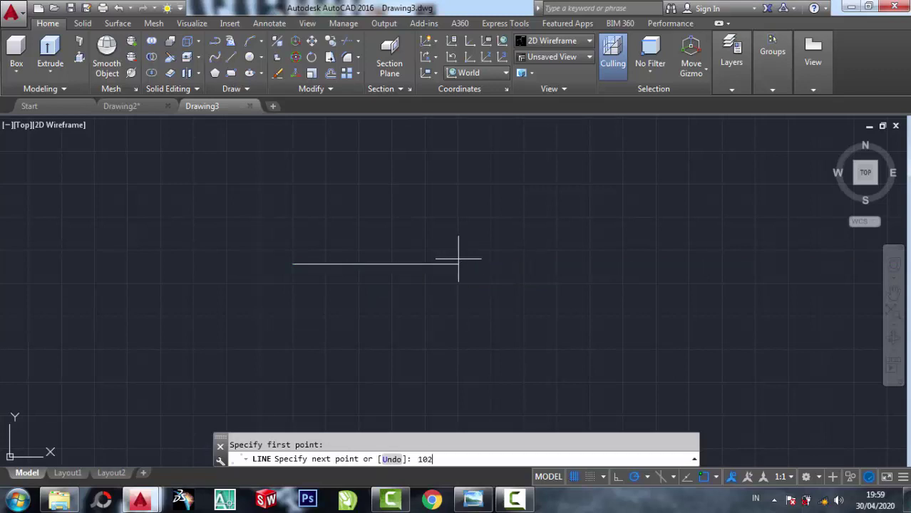
key(Return)
key(Return)
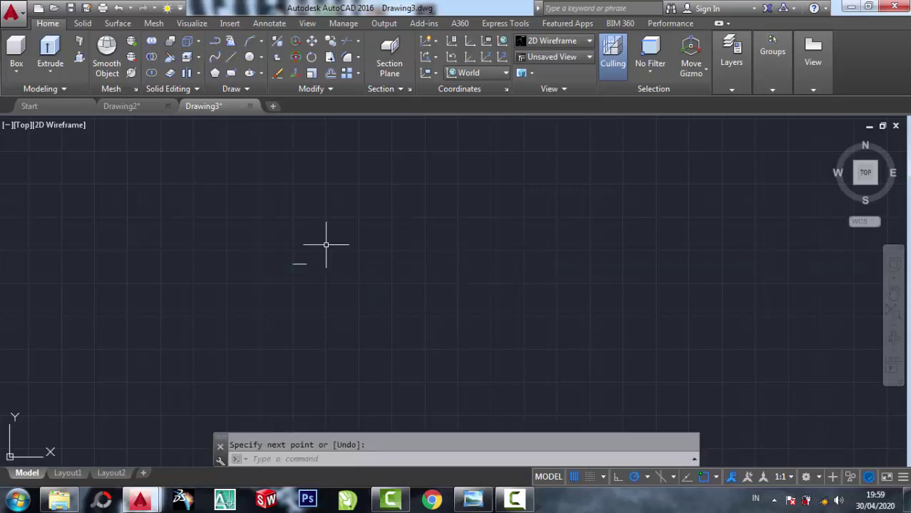
scroll(293, 267, up, 5)
scroll(303, 250, up, 4)
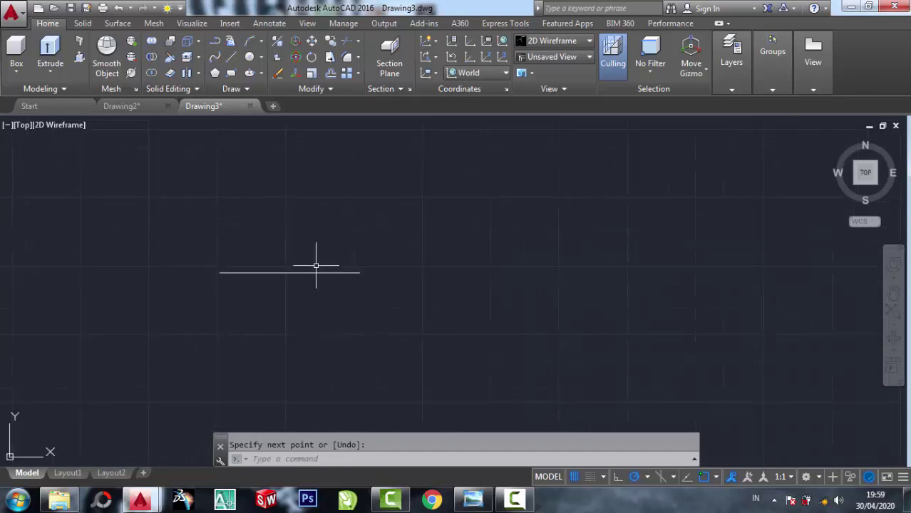
- Copy the 102-unit line 13 units above the original
click(330, 43)
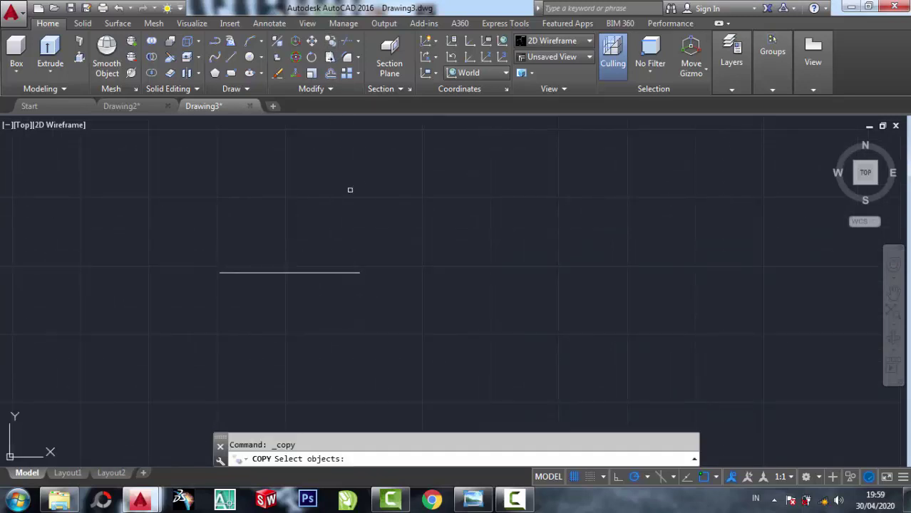
click(390, 305)
click(241, 252)
key(Return)
click(359, 273)
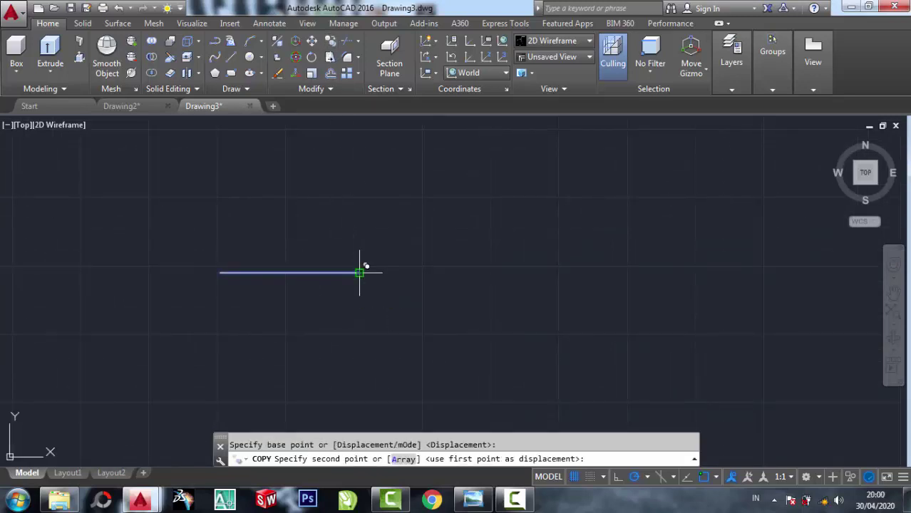
text(13)
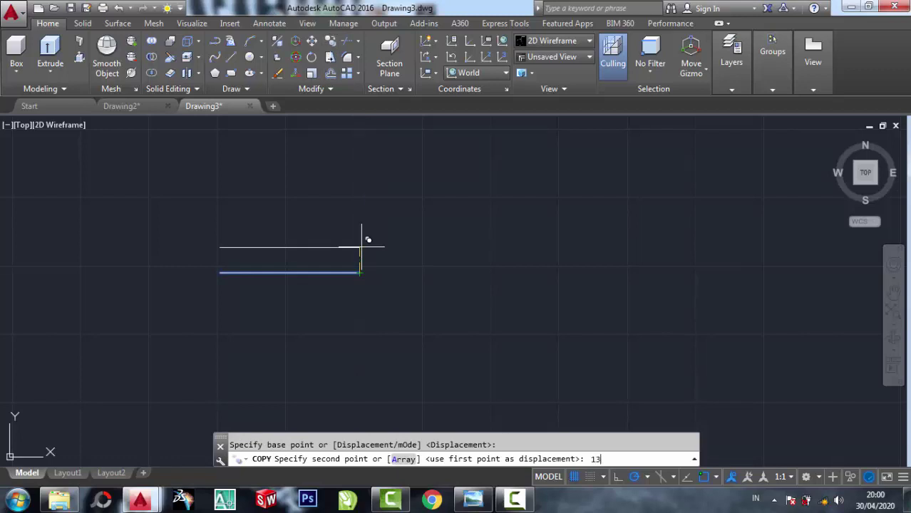
key(Return)
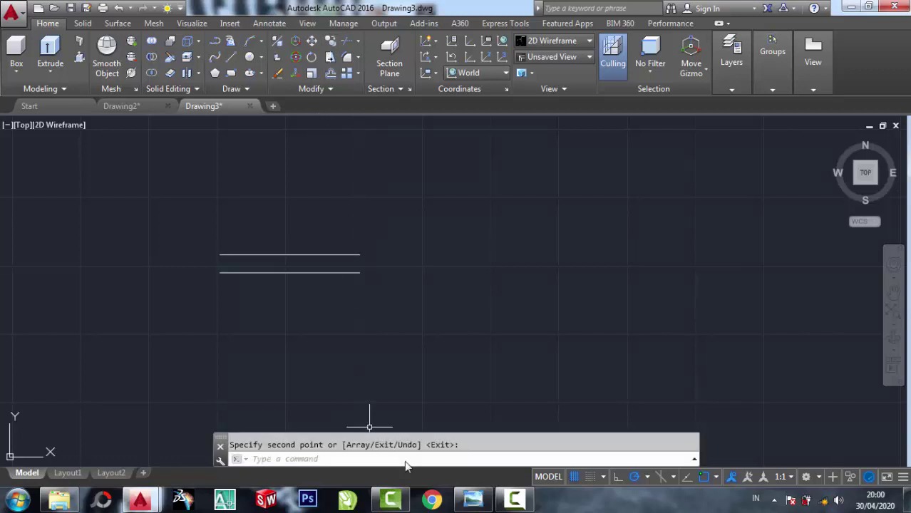
- Check the reference sketch, then draw a 32-unit line
click(473, 499)
scroll(734, 223, down, 1)
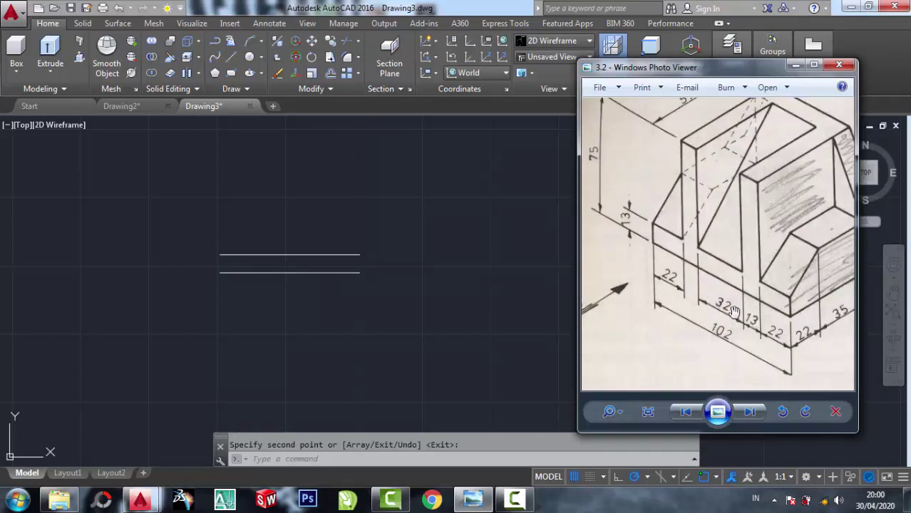
click(294, 200)
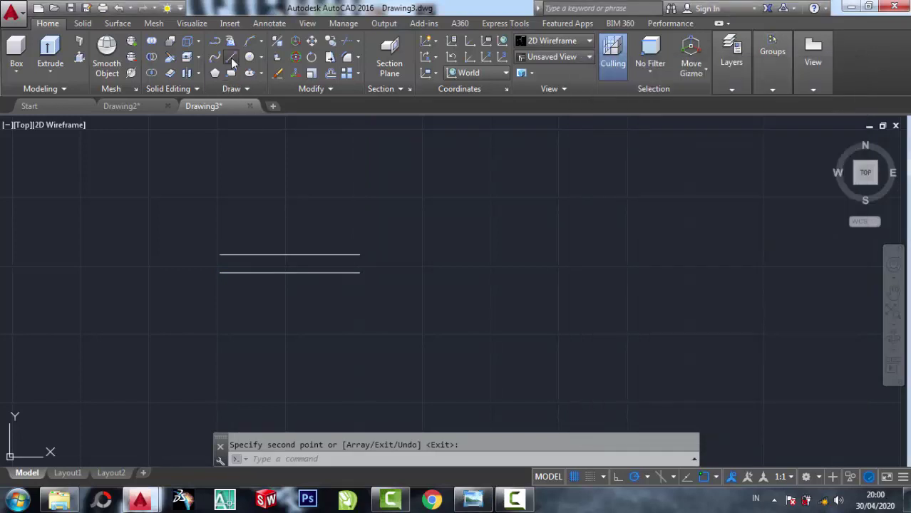
click(231, 57)
click(271, 204)
text(32)
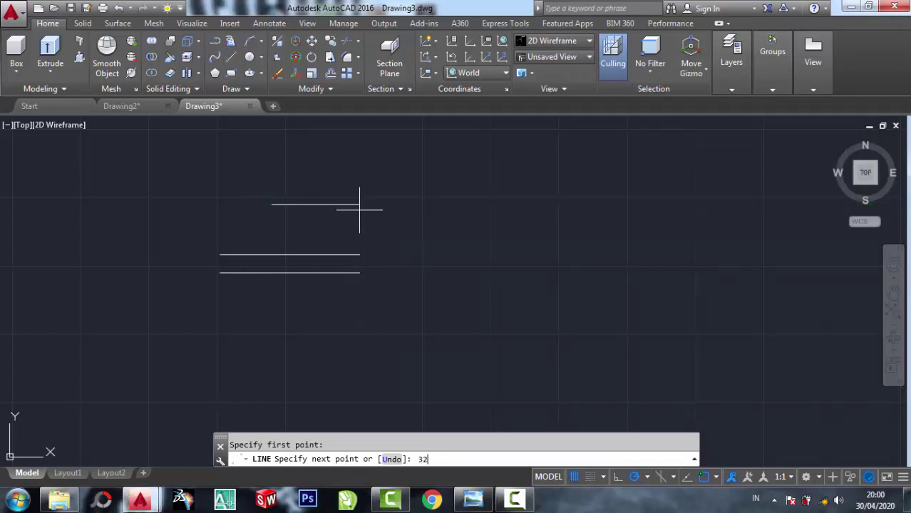
key(Return)
key(Return)
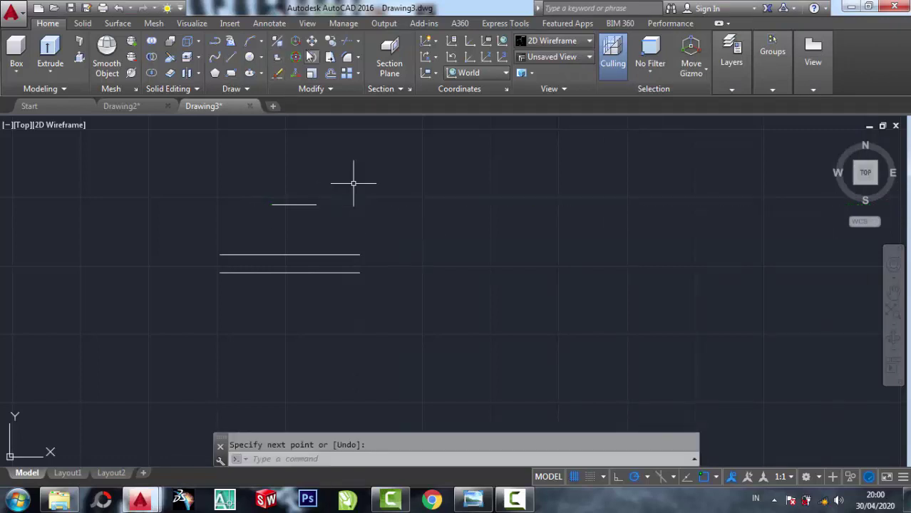
- Move the 32-unit line onto the upper long line
click(312, 41)
click(317, 228)
click(268, 161)
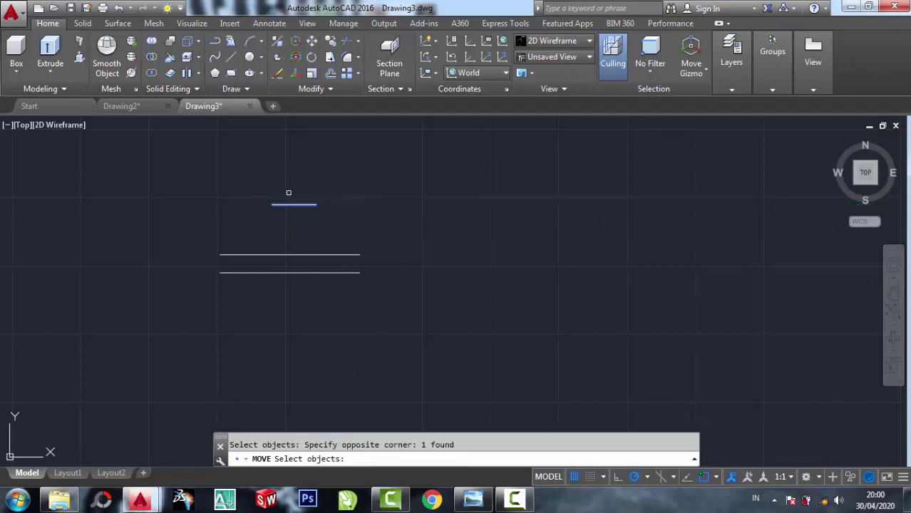
scroll(288, 197, up, 4)
key(Return)
click(300, 218)
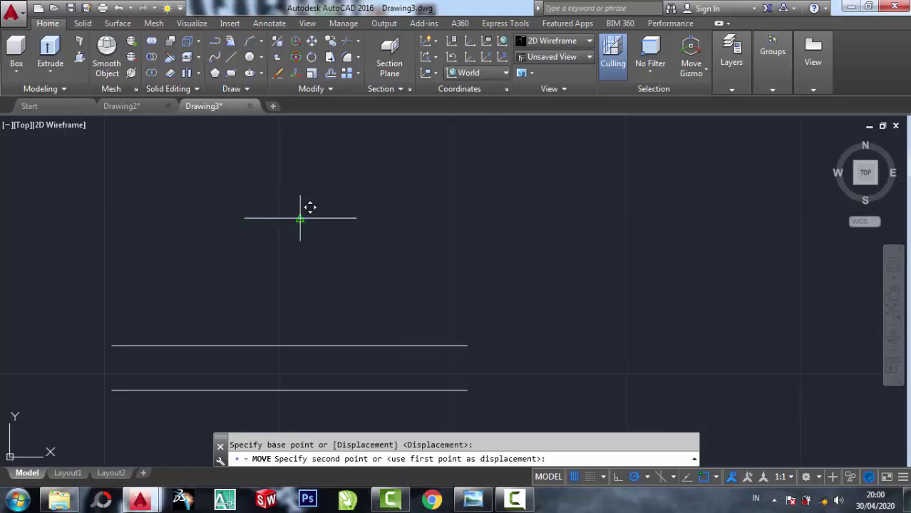
click(299, 345)
middle_drag(411, 241, 399, 206)
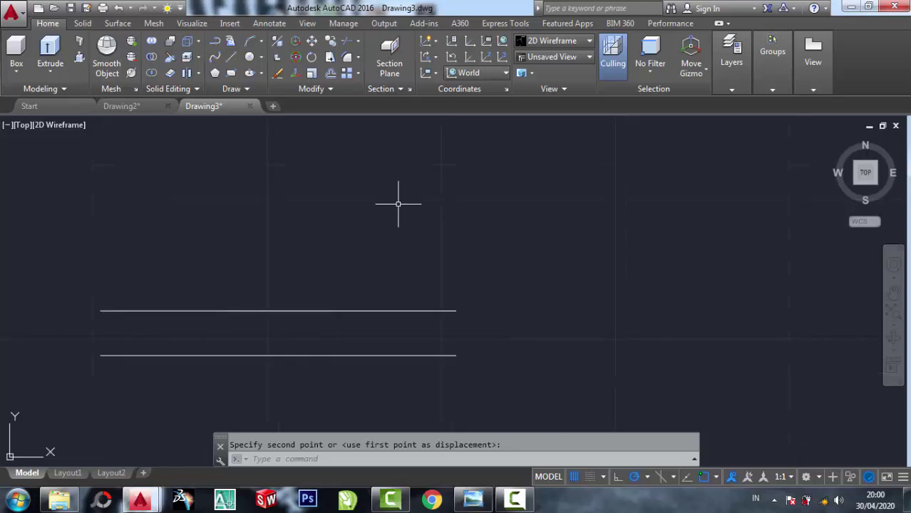
click(230, 57)
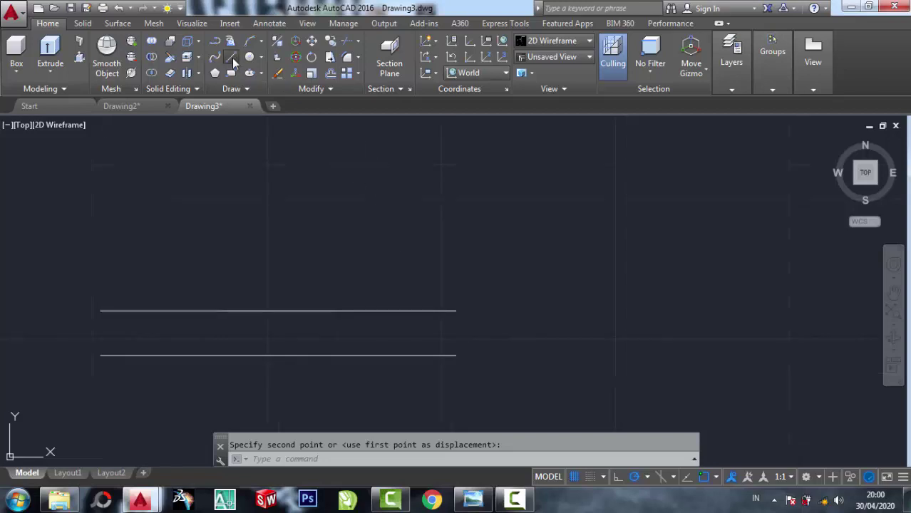
- Draw a 75-unit vertical line up from the lower line's right end
click(473, 500)
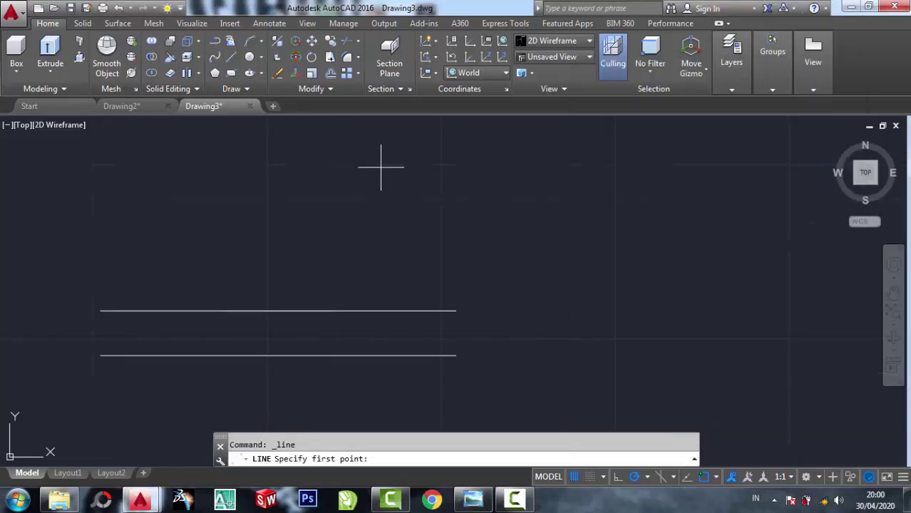
click(457, 356)
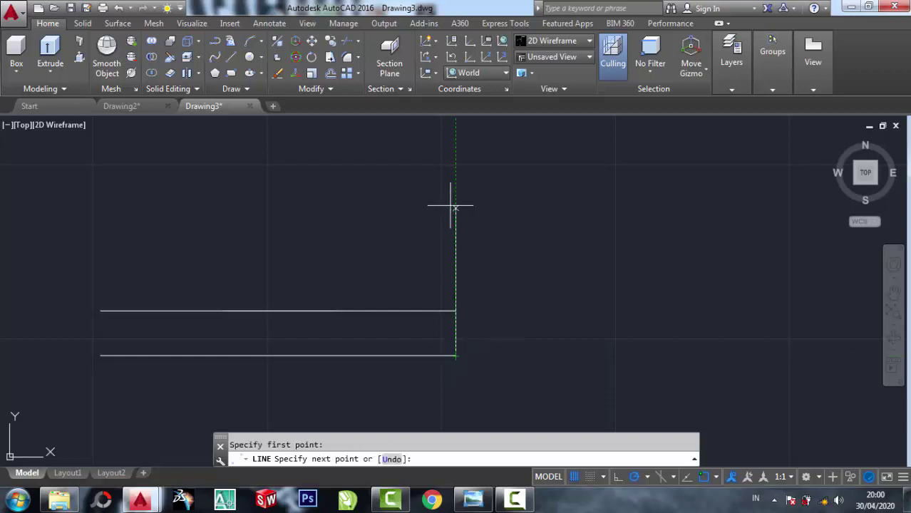
text(75)
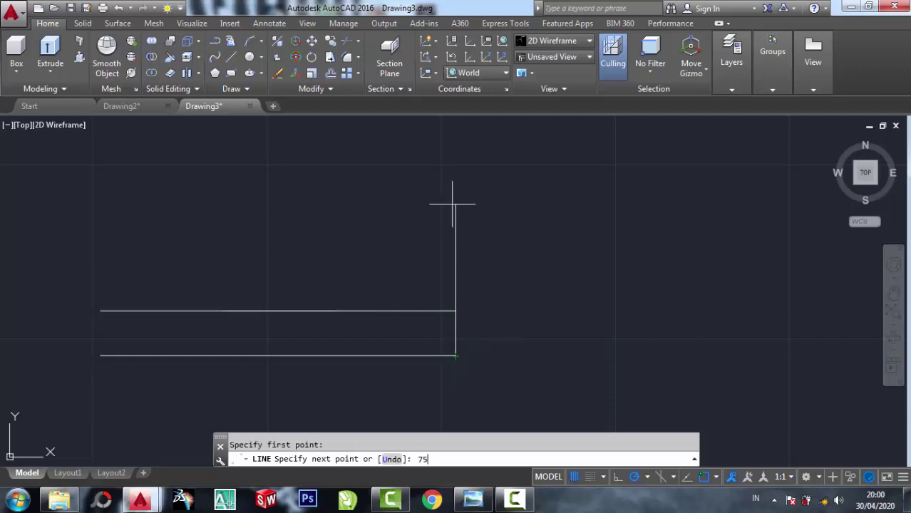
key(Return)
key(Return)
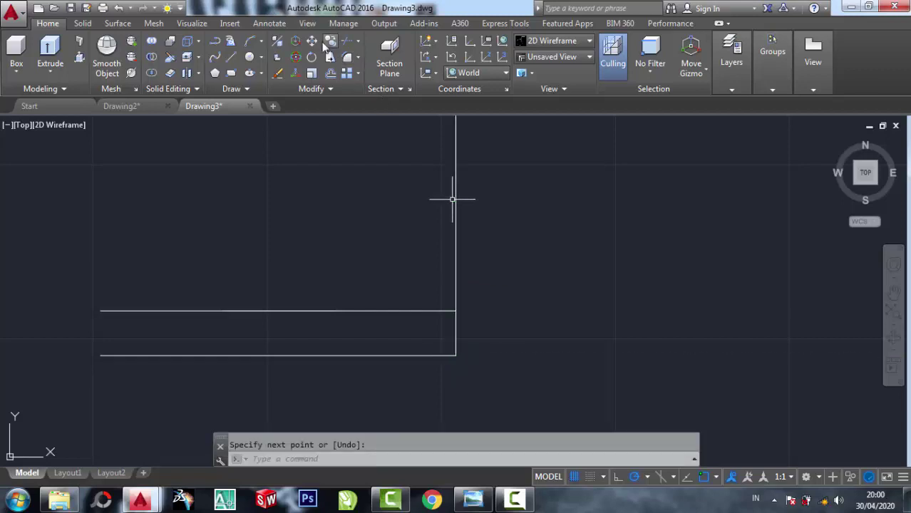
- Move the 75-unit vertical line across to the endpoint position
click(312, 40)
click(501, 253)
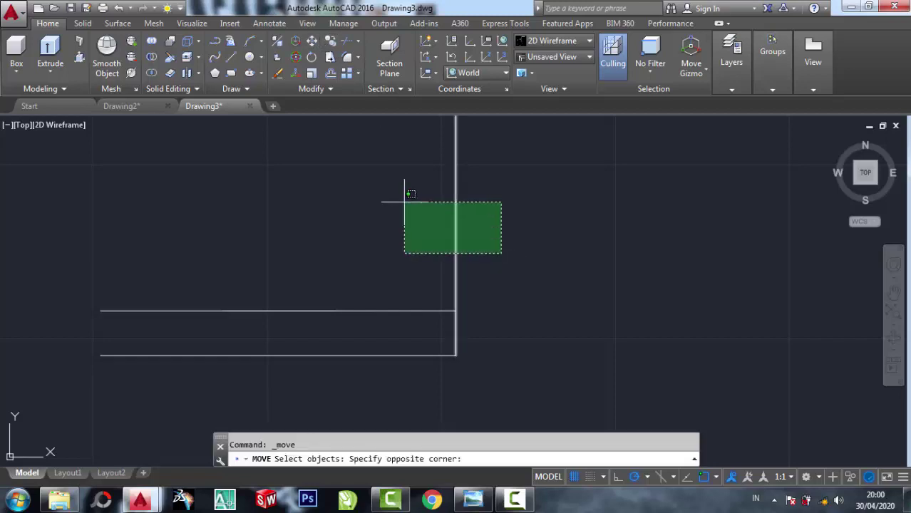
click(404, 202)
key(Return)
click(455, 310)
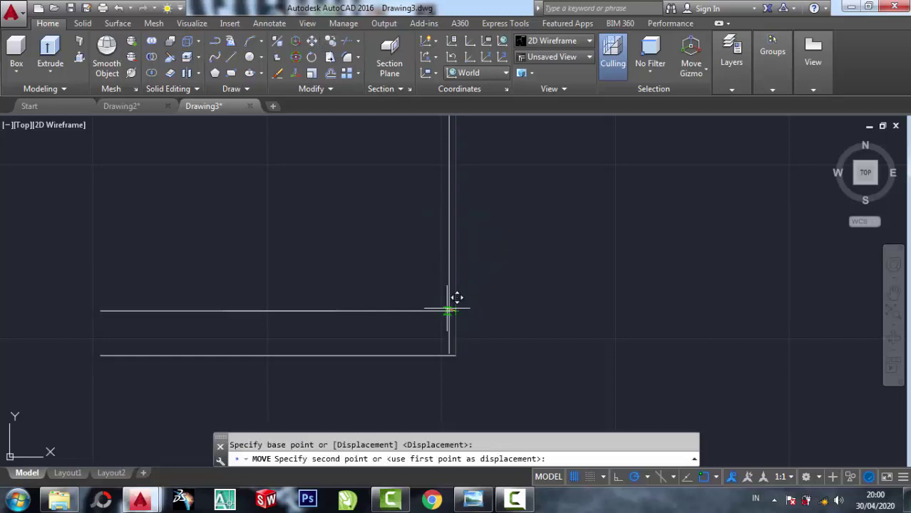
click(334, 311)
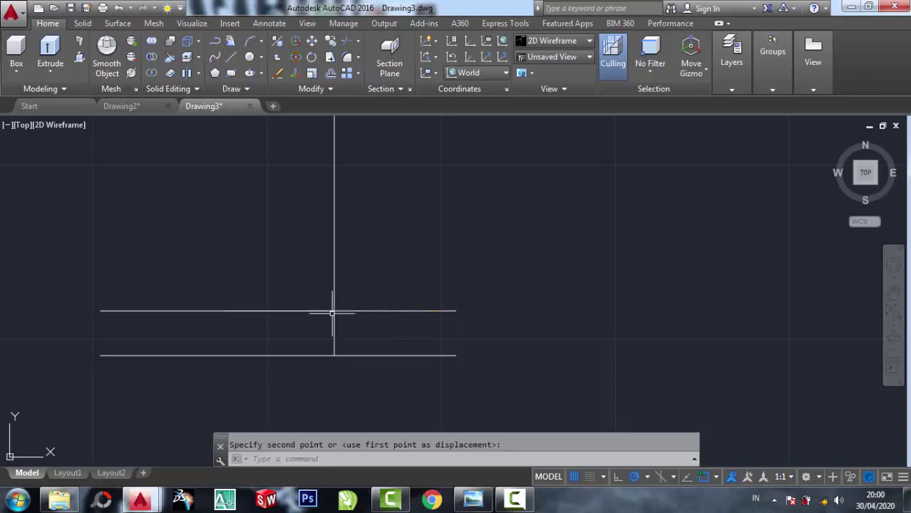
mouse_move(366, 311)
middle_down()
mouse_move(404, 299)
mouse_move(406, 314)
middle_up()
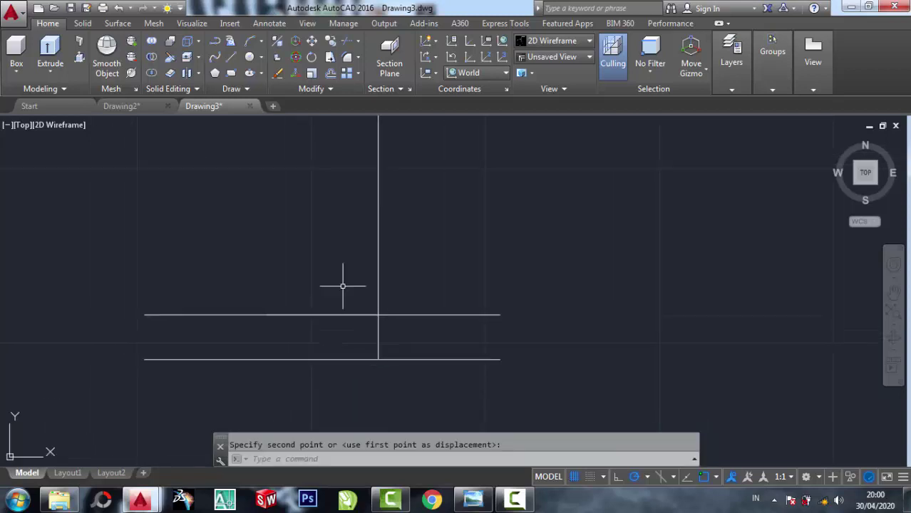
- Mirror the vertical line into a second parallel vertical, keeping the original
click(331, 89)
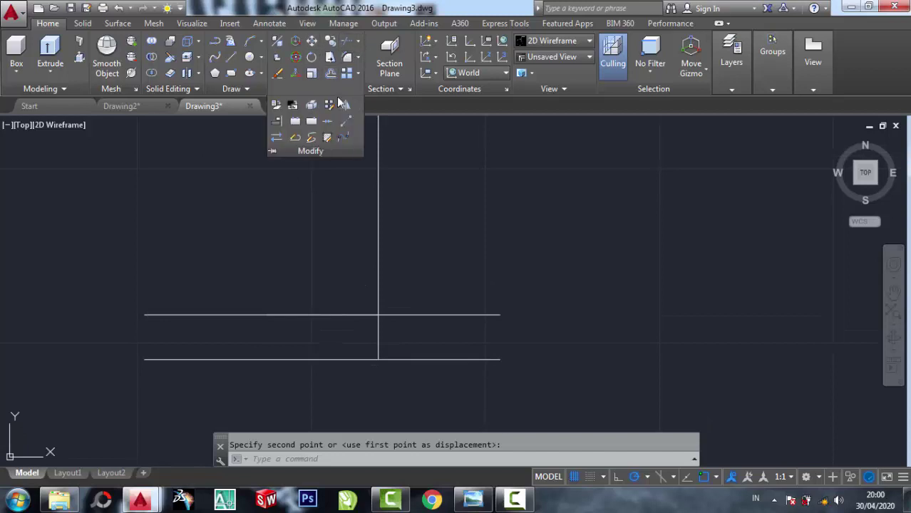
click(345, 106)
click(431, 229)
click(361, 210)
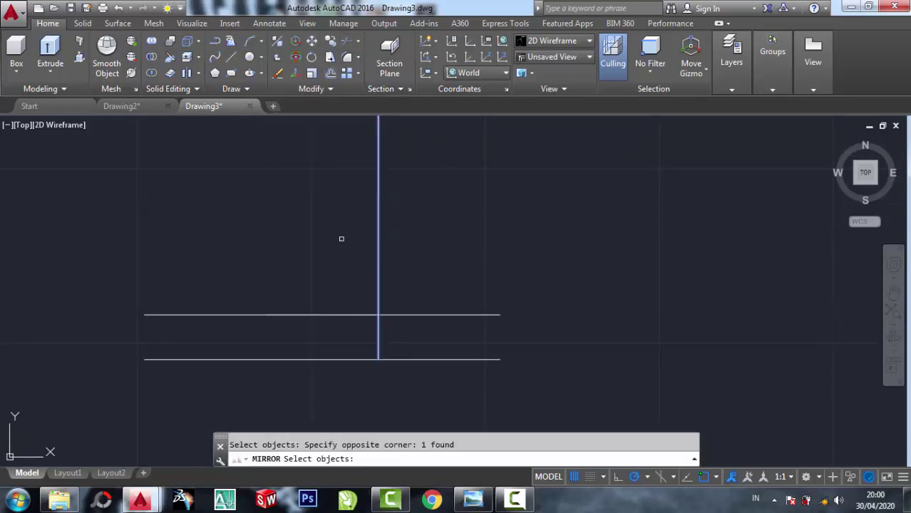
key(Return)
click(322, 315)
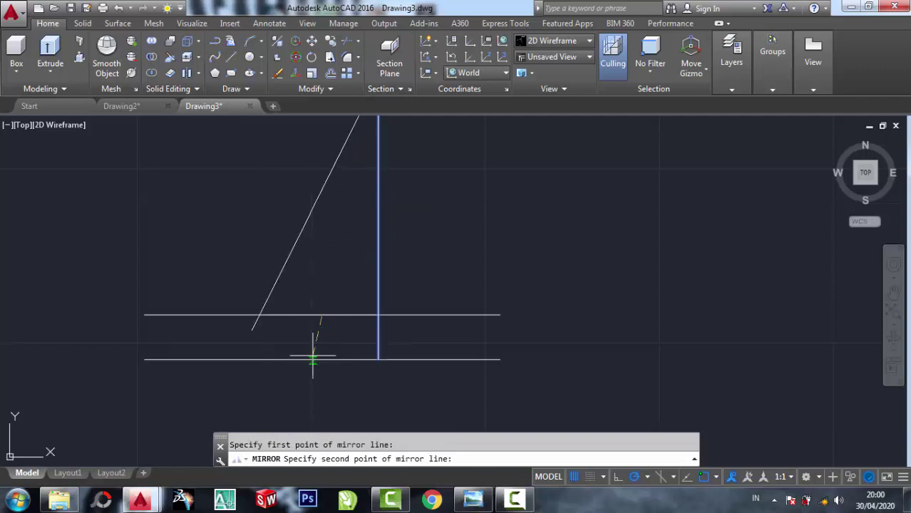
click(320, 363)
right_click(320, 363)
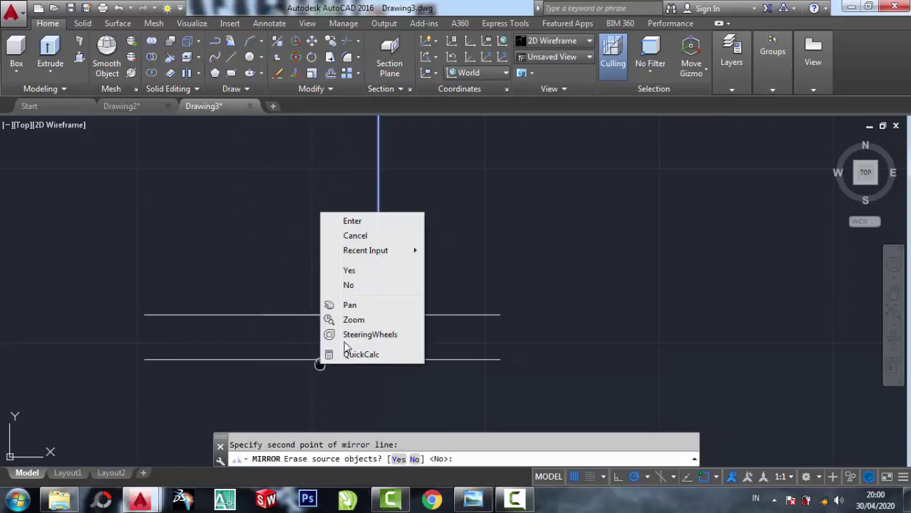
click(349, 227)
middle_drag(315, 315, 306, 304)
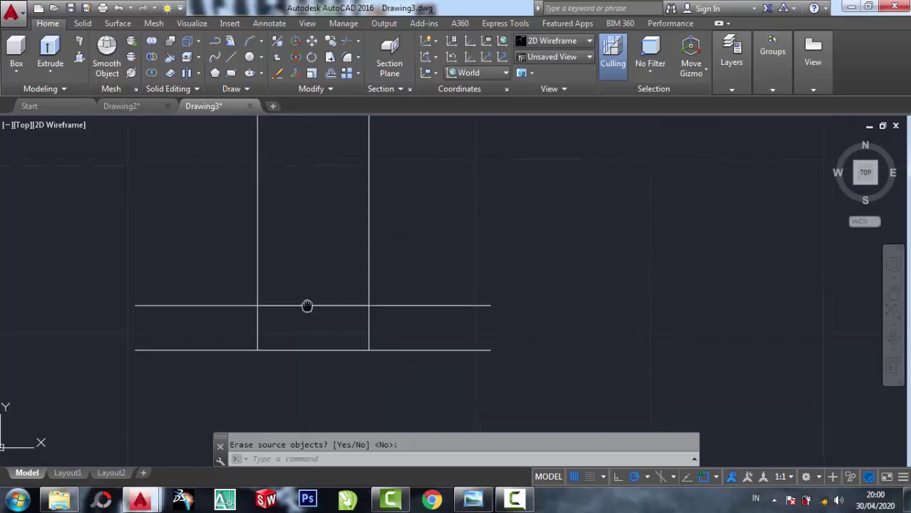
- Check the reference, then copy the right vertical line 13 units to the right
click(474, 499)
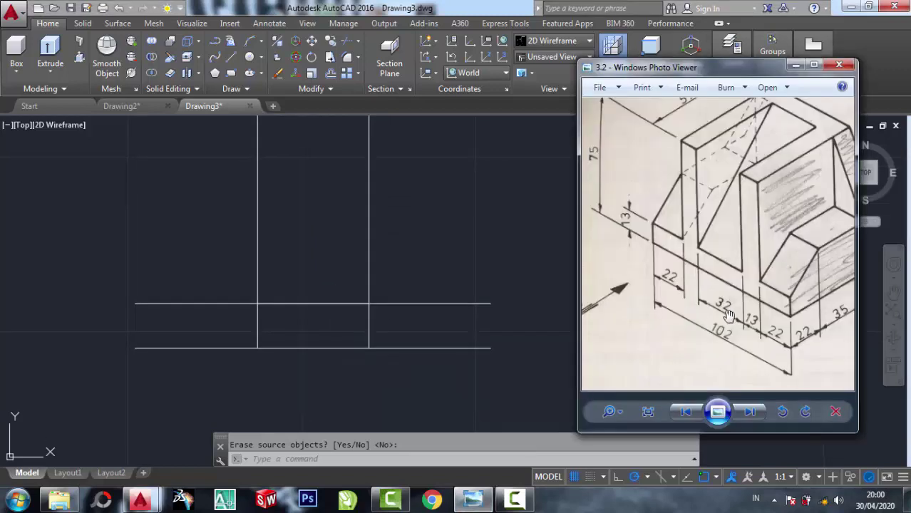
scroll(757, 333, up, 2)
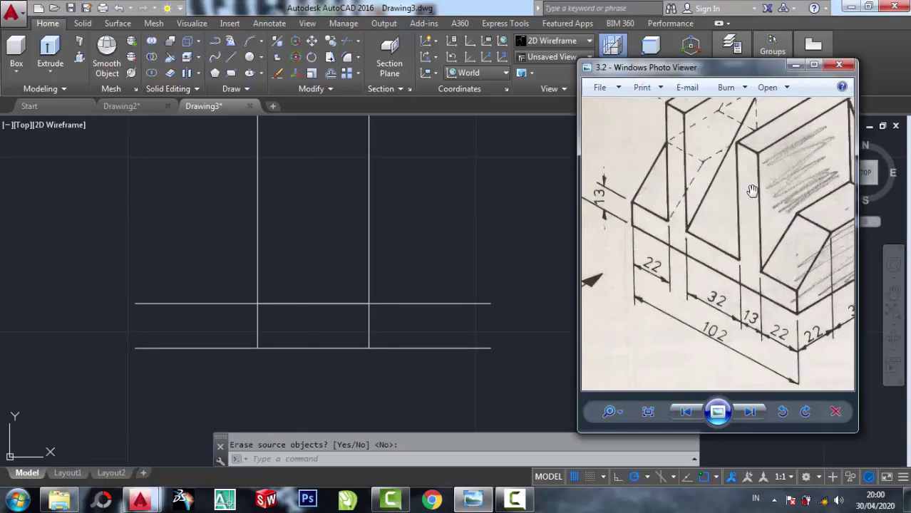
click(443, 222)
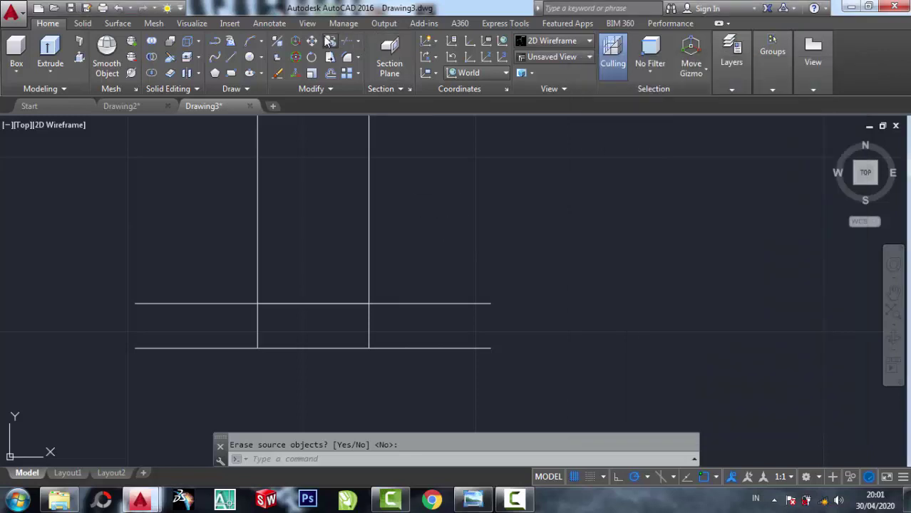
click(329, 41)
click(411, 242)
click(349, 197)
key(Return)
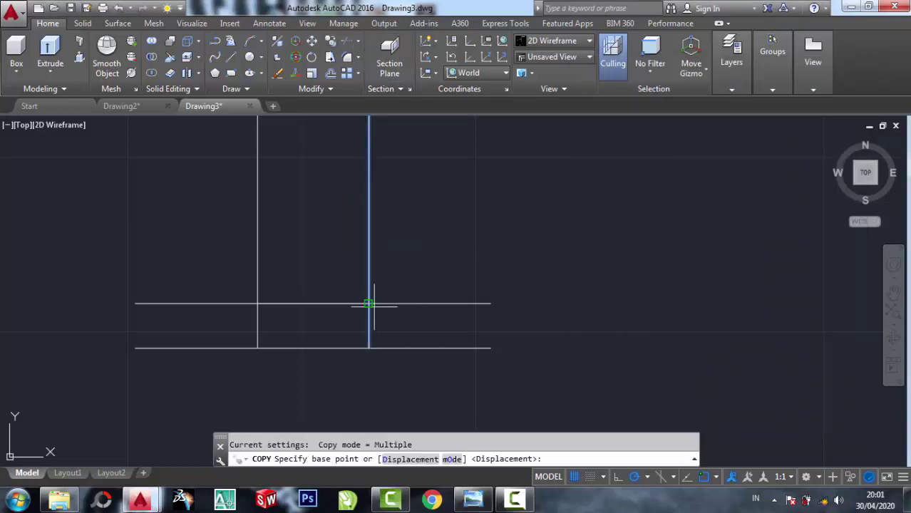
click(369, 304)
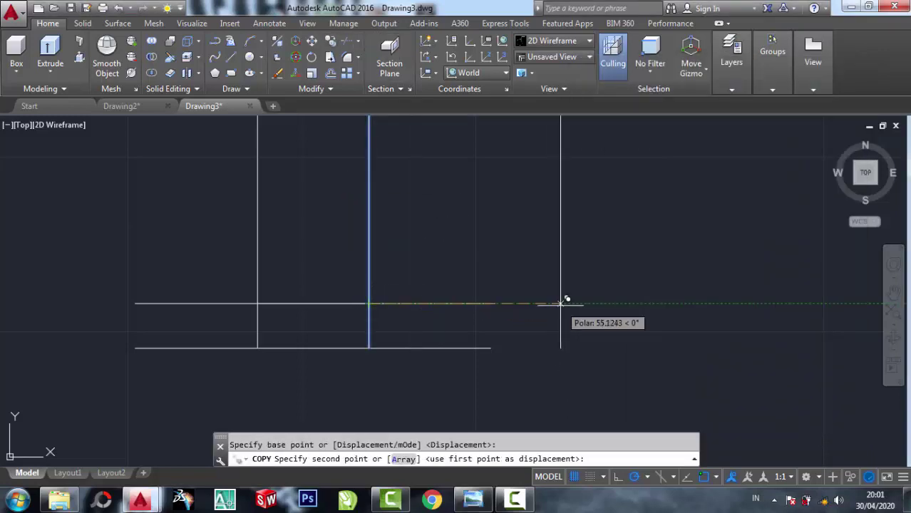
text(13)
key(Return)
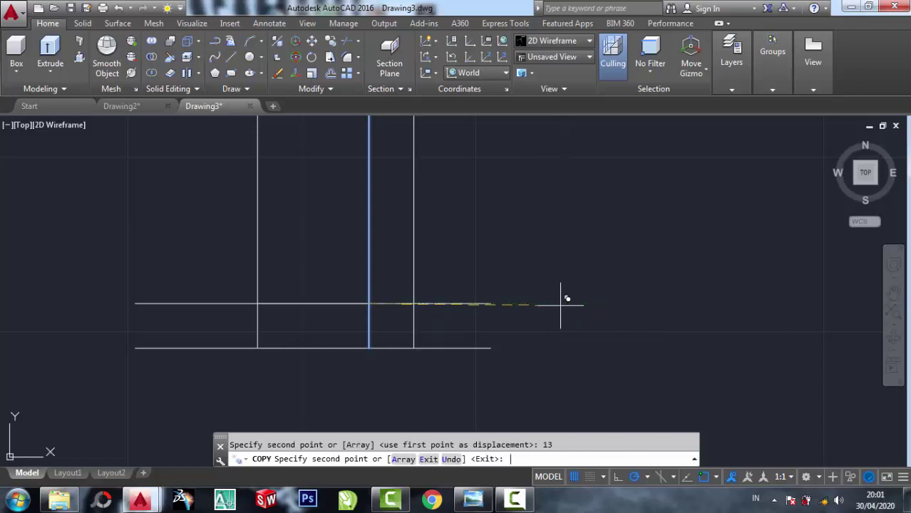
key(Return)
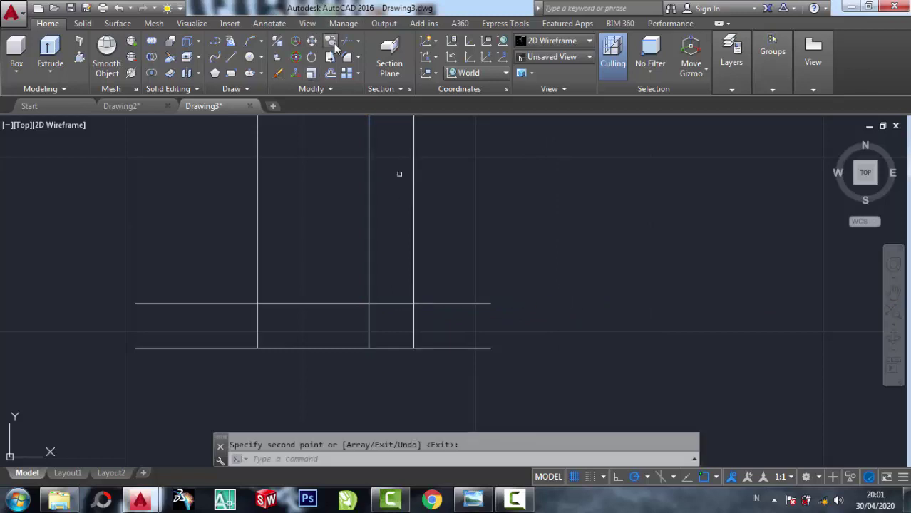
- Copy the left vertical line 13 units to the left, then recheck the reference
click(333, 41)
click(287, 251)
click(234, 251)
key(Return)
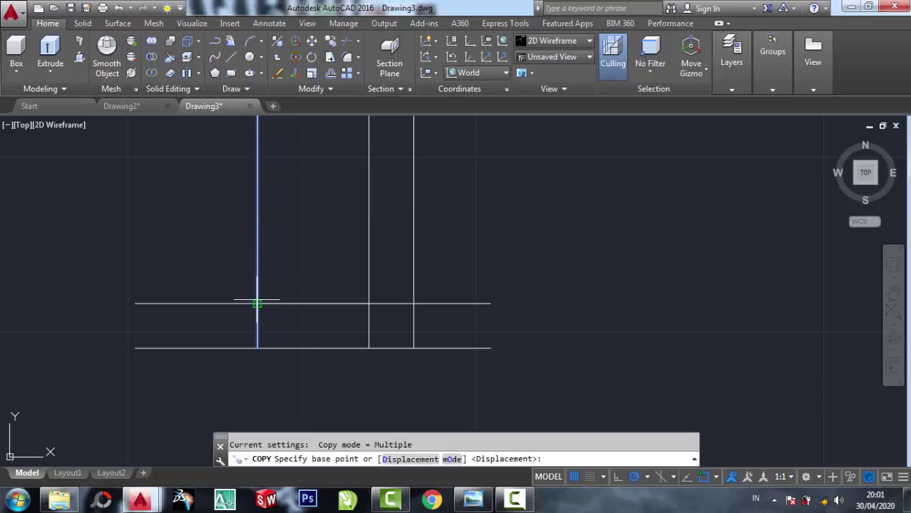
click(257, 304)
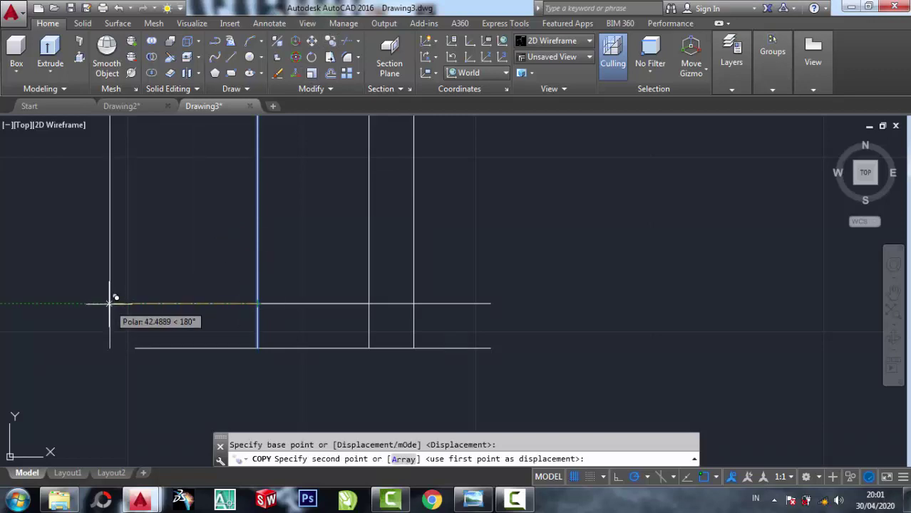
text(13)
key(Return)
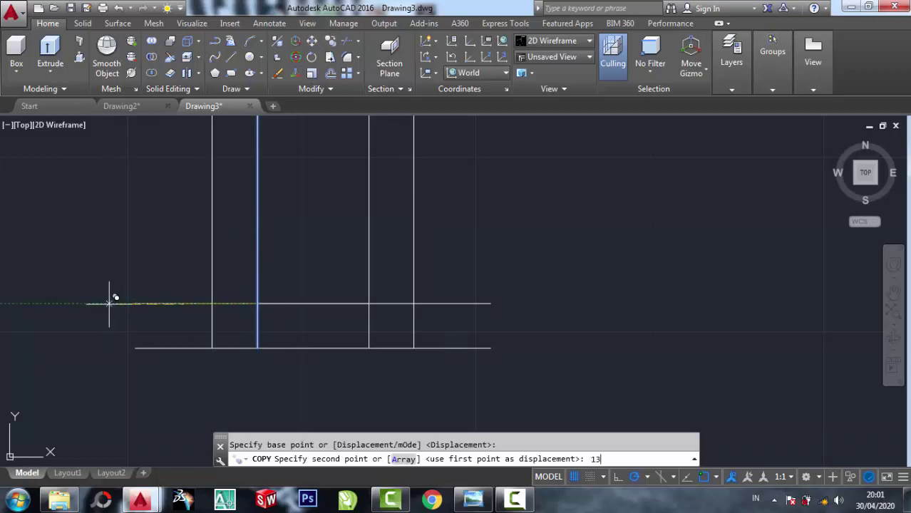
click(473, 498)
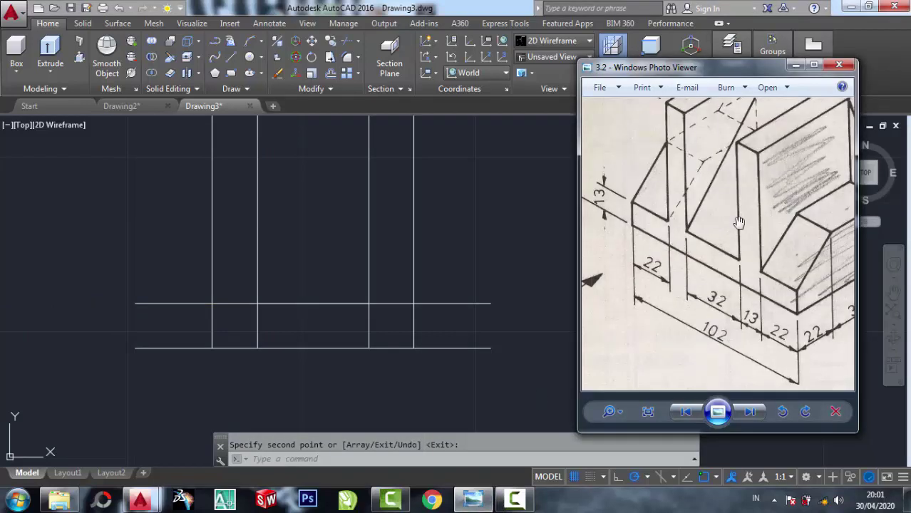
click(438, 276)
- Start Trim with all seven lines selected as cutting edges
click(349, 57)
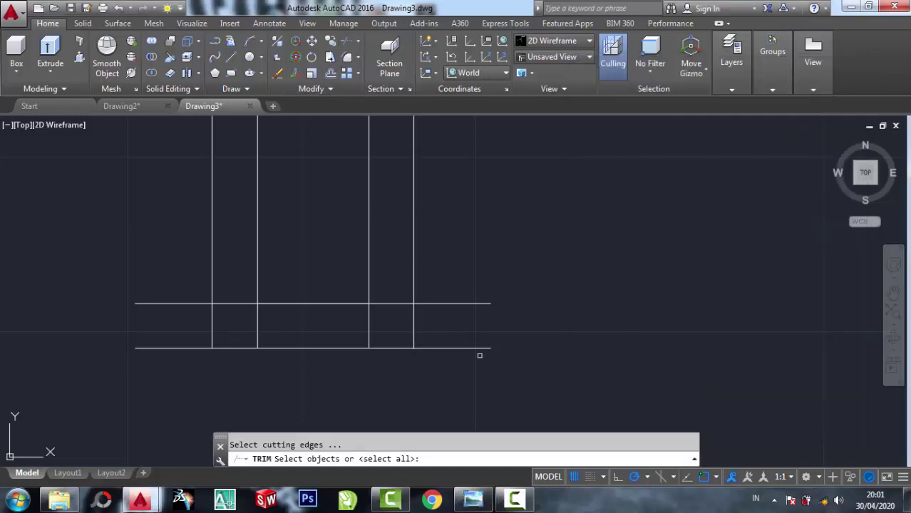
click(503, 393)
click(92, 214)
middle_drag(392, 340, 407, 330)
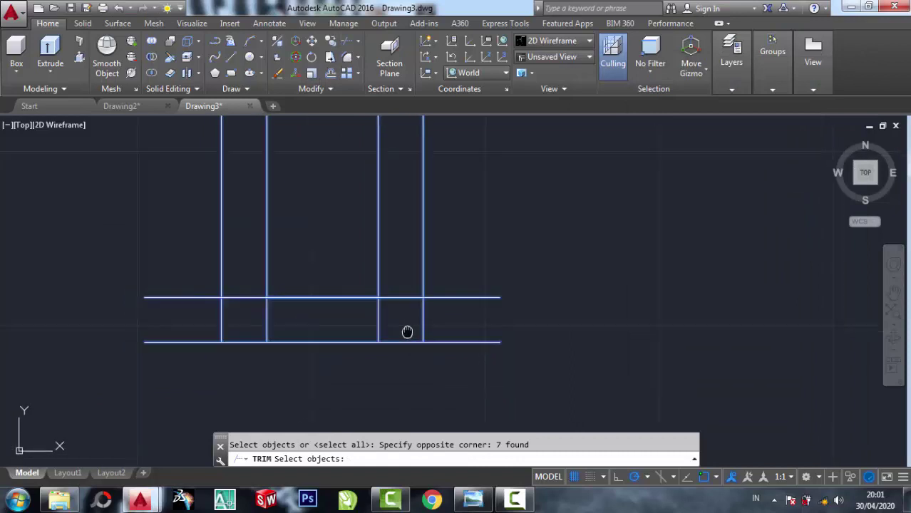
scroll(405, 339, up, 2)
scroll(459, 315, down, 2)
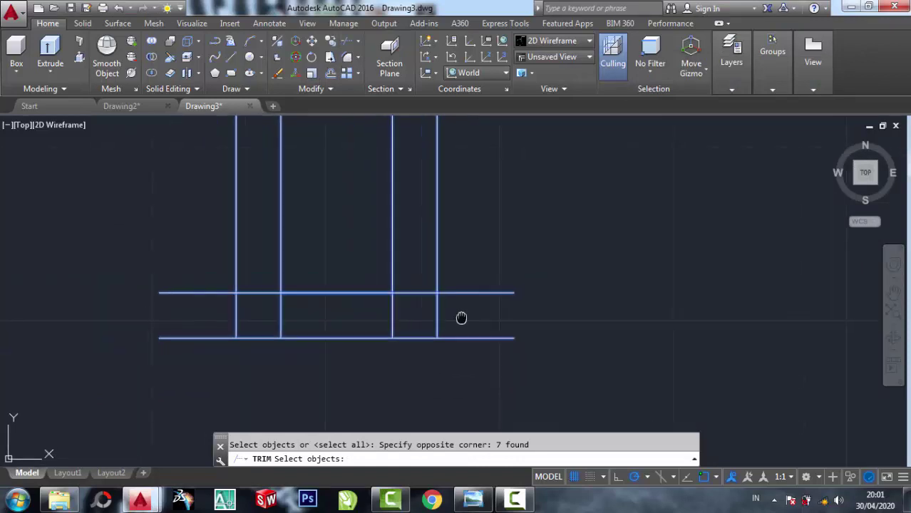
scroll(459, 318, down, 1)
scroll(457, 312, up, 4)
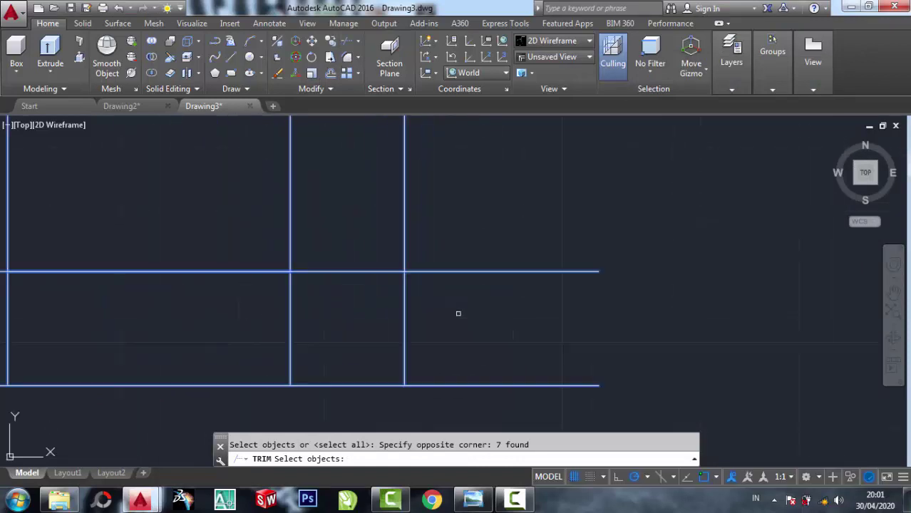
key(Return)
- Trim the vertical stubs between the horizontals and open the upper line between the left pair
click(450, 350)
click(253, 314)
click(321, 300)
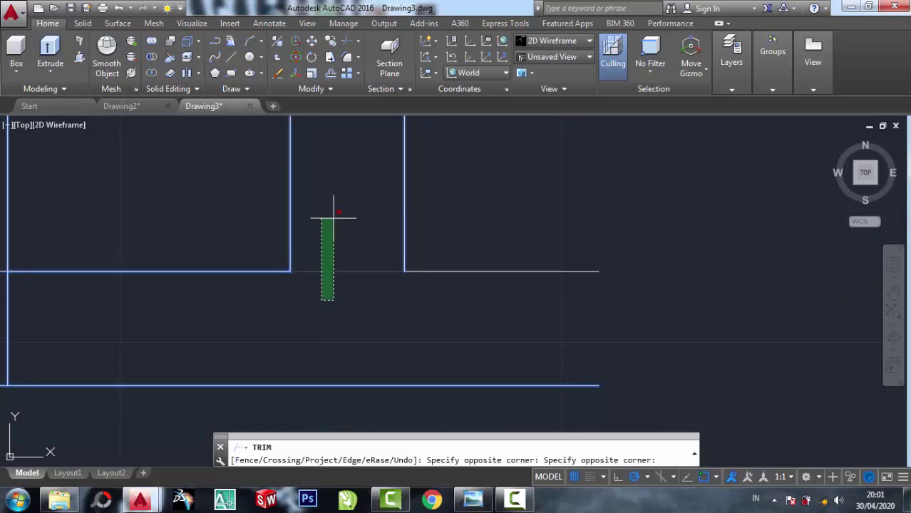
click(332, 214)
scroll(328, 289, down, 4)
click(255, 326)
key(ctrl+z)
click(251, 305)
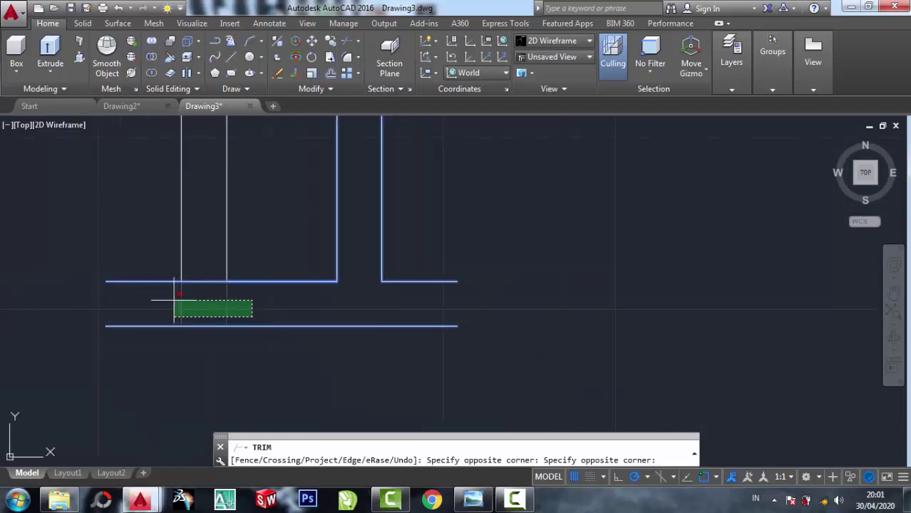
click(174, 315)
click(229, 295)
click(206, 281)
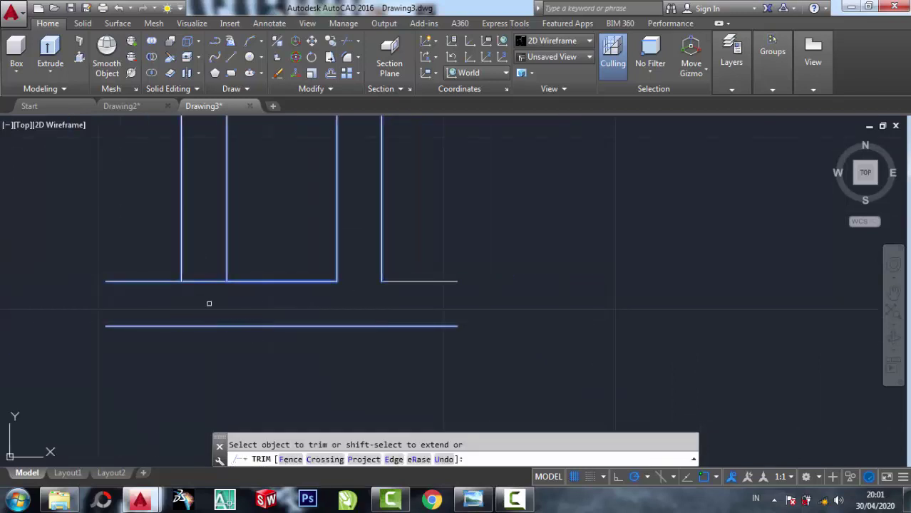
click(204, 282)
right_click(206, 235)
click(214, 244)
scroll(246, 299, down, 2)
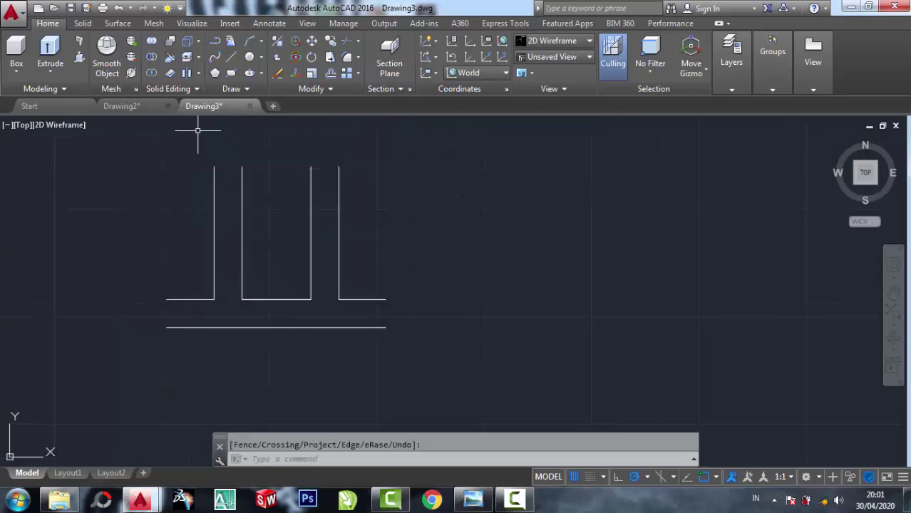
click(470, 502)
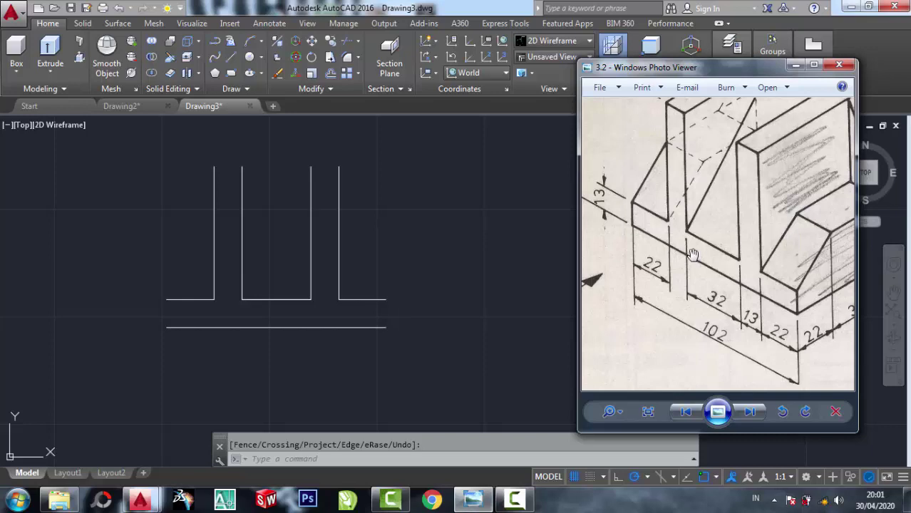
scroll(774, 238, up, 2)
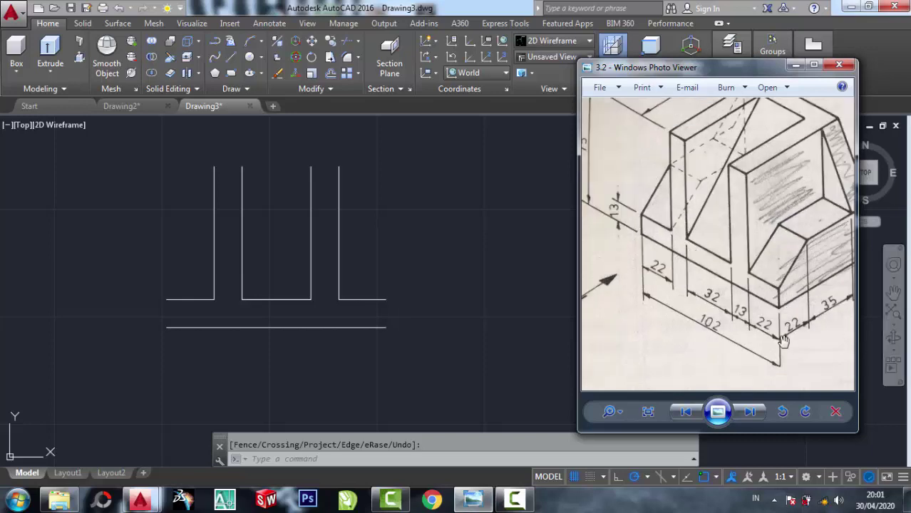
click(404, 225)
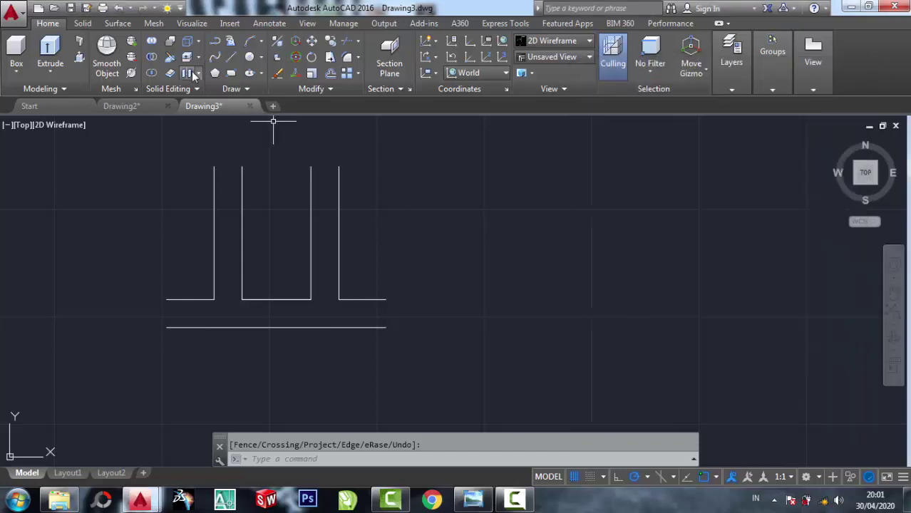
click(231, 57)
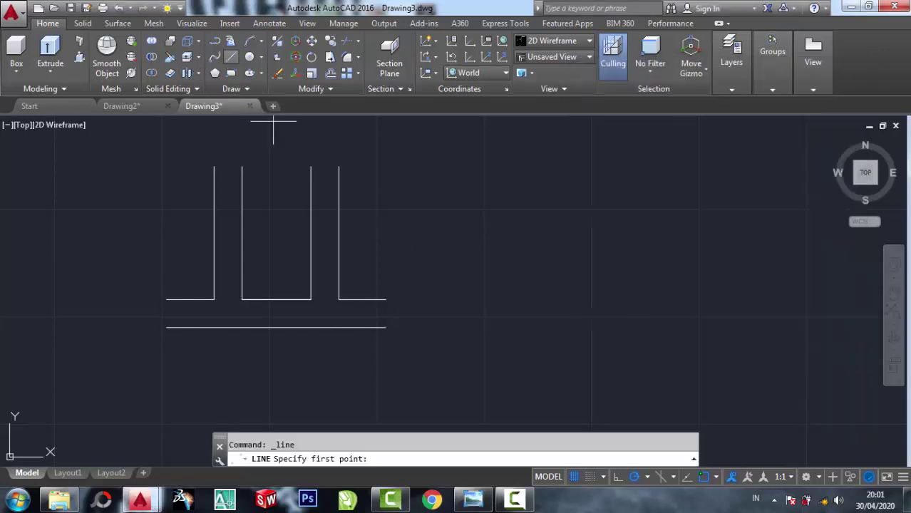
click(385, 328)
text(22)
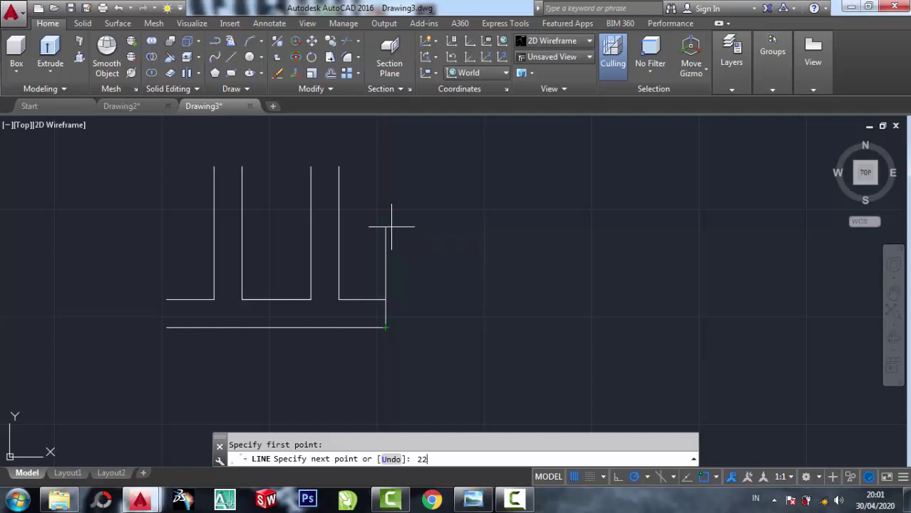
key(Return)
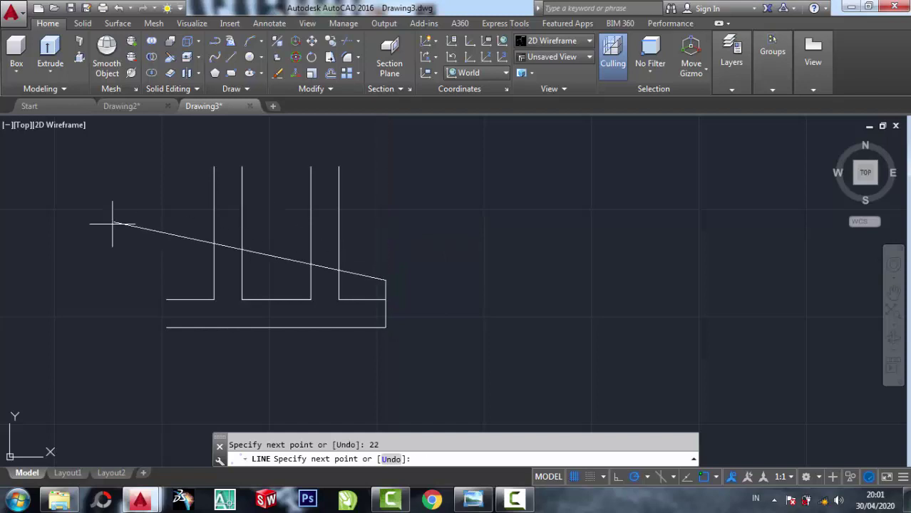
click(491, 501)
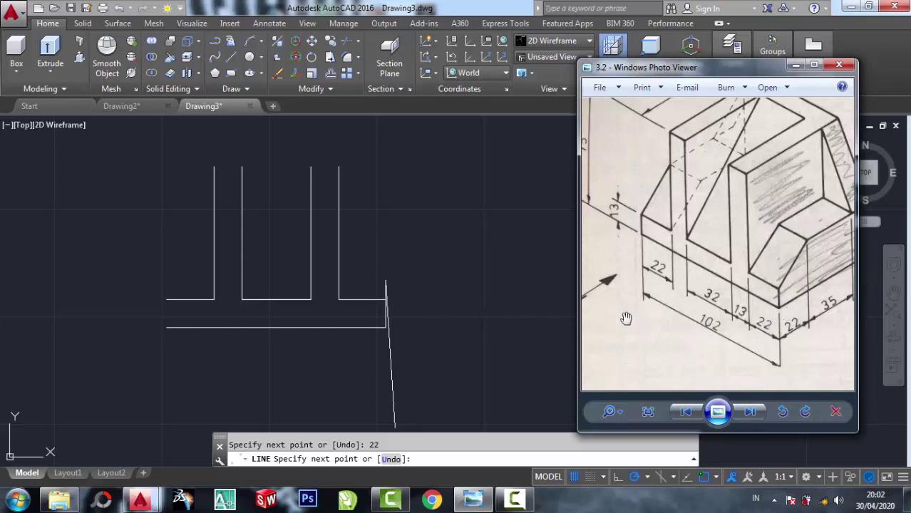
click(539, 302)
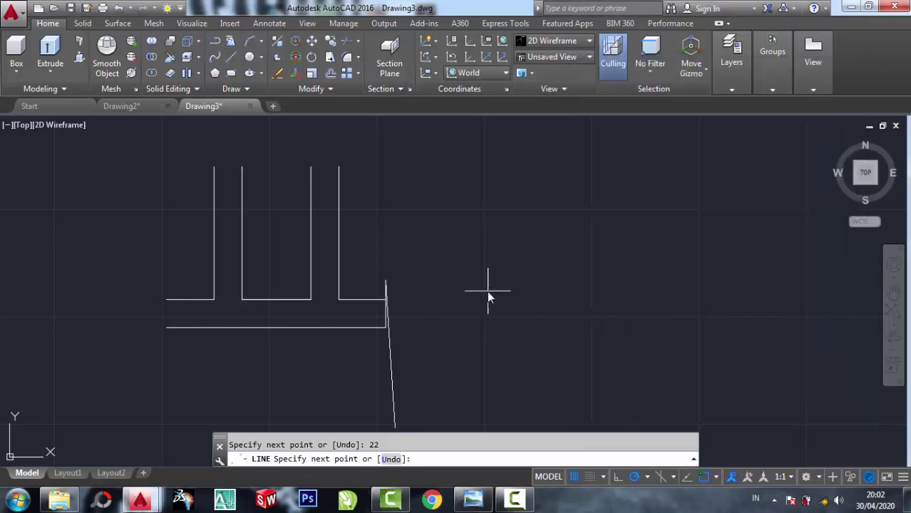
text(u)
key(Return)
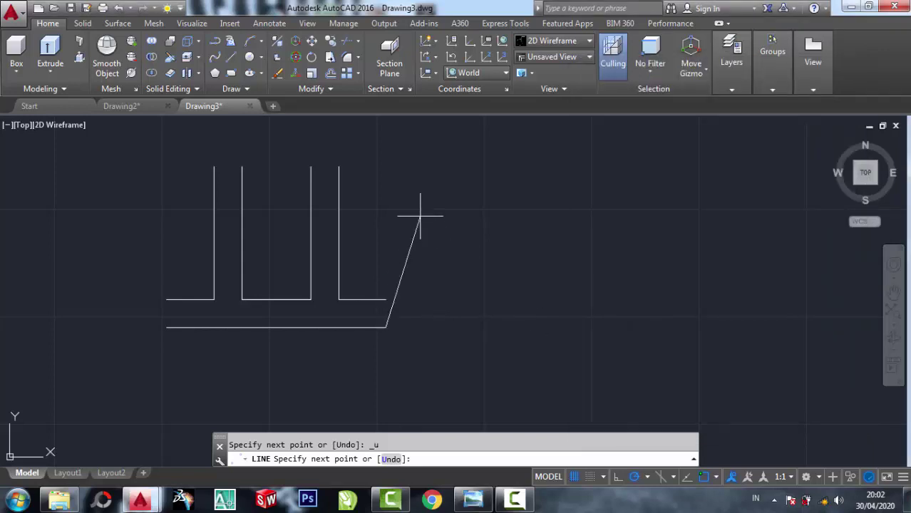
key(Escape)
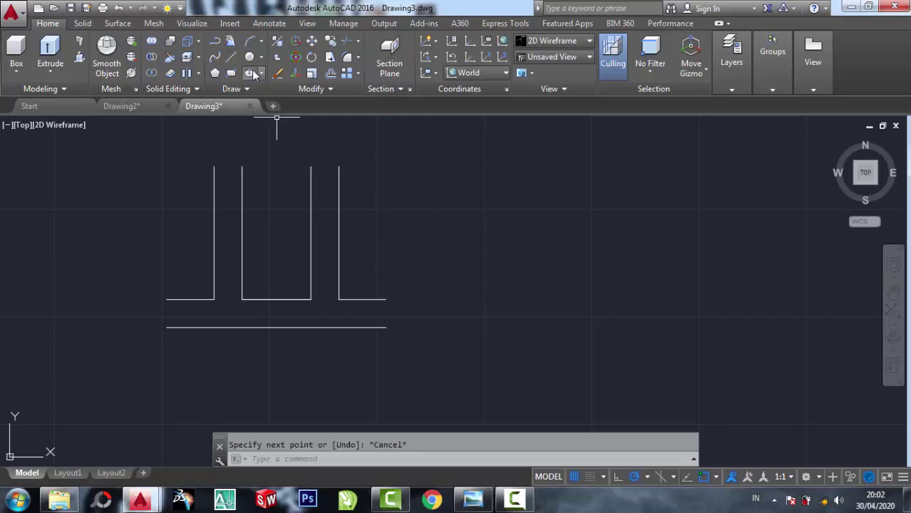
- Draw lines 22 units up from the right bottom corner, across left, and down to close
click(215, 44)
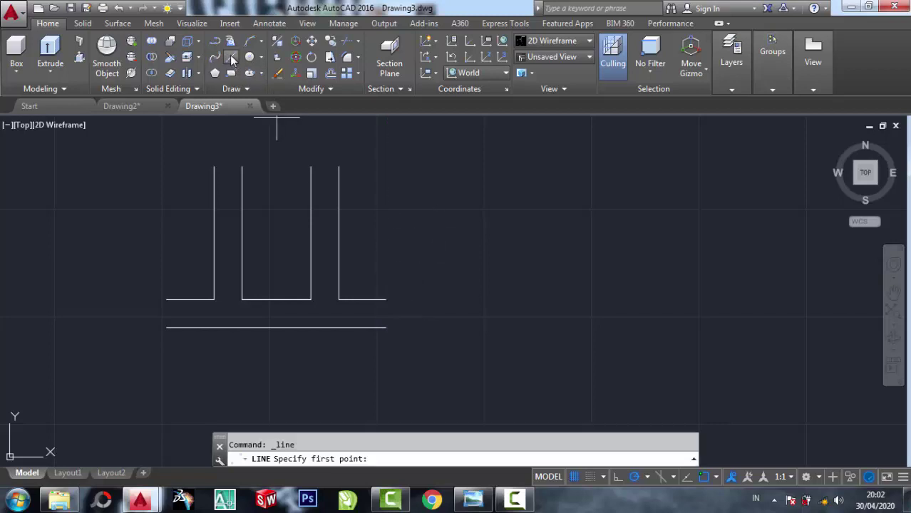
click(386, 299)
text(22)
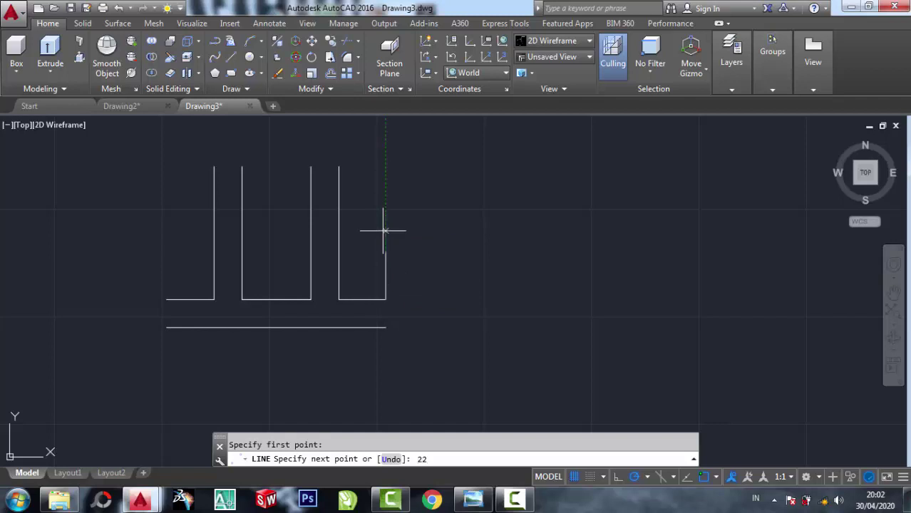
key(Return)
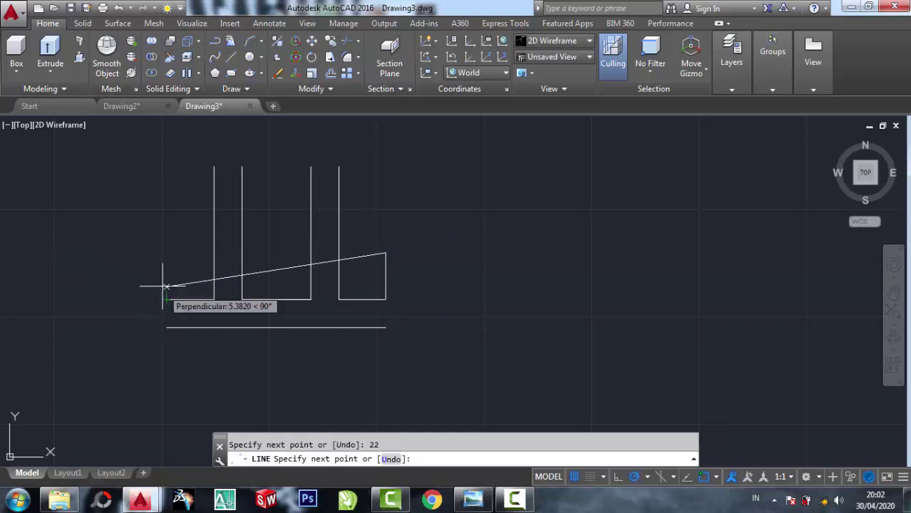
click(168, 252)
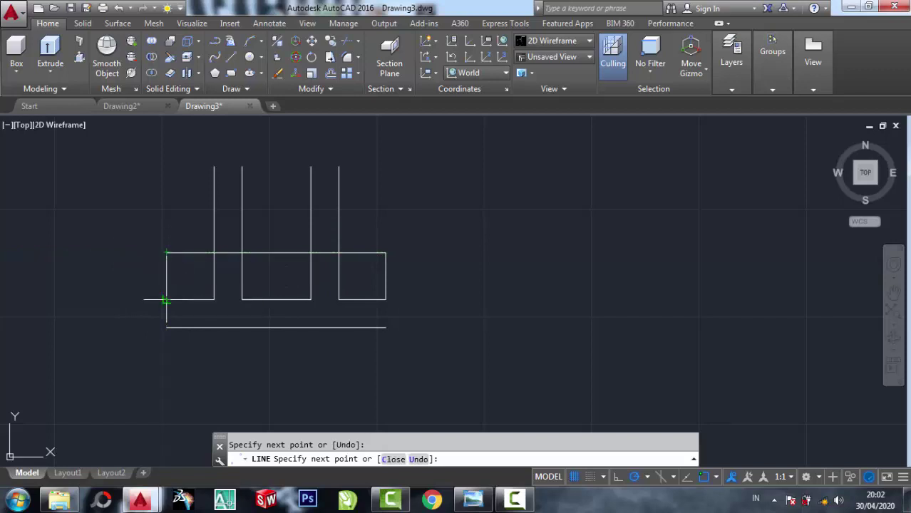
click(166, 299)
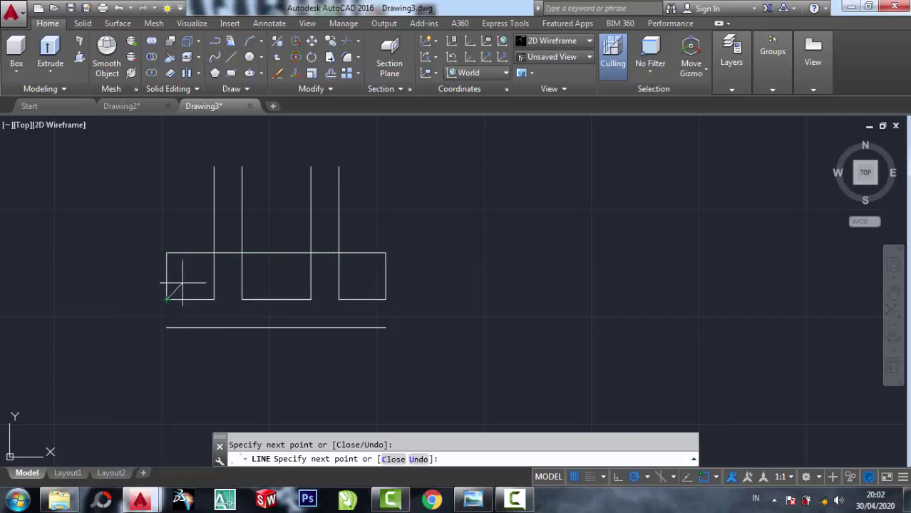
key(Escape)
- Erase a selected line, then undo the erasure
click(277, 73)
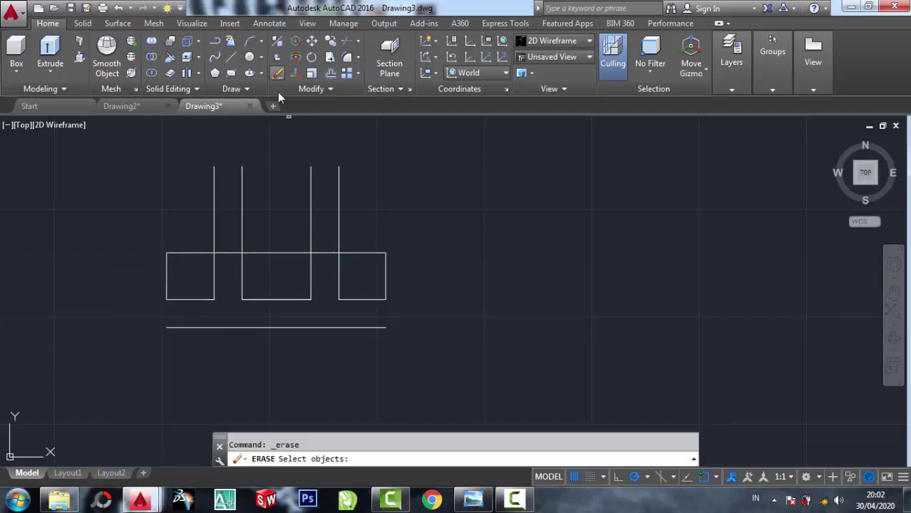
click(282, 273)
click(243, 215)
scroll(276, 208, up, 1)
scroll(279, 218, up, 1)
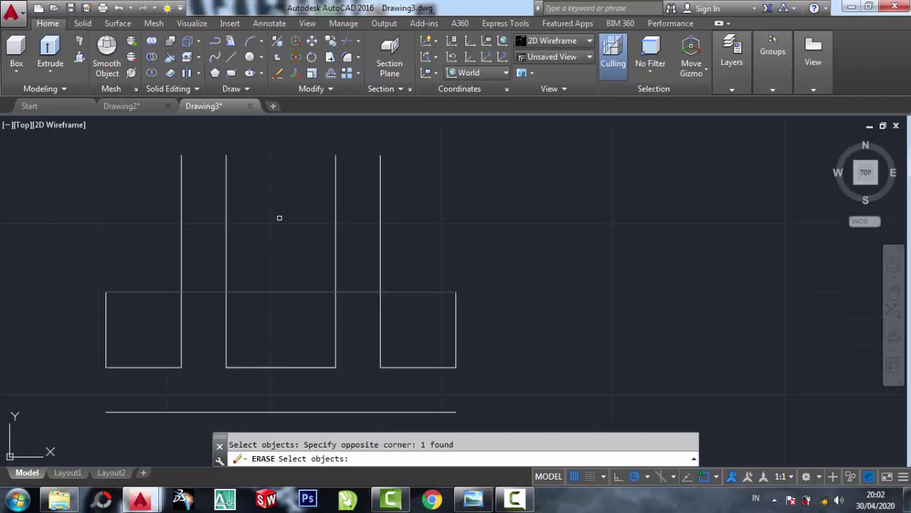
key(Return)
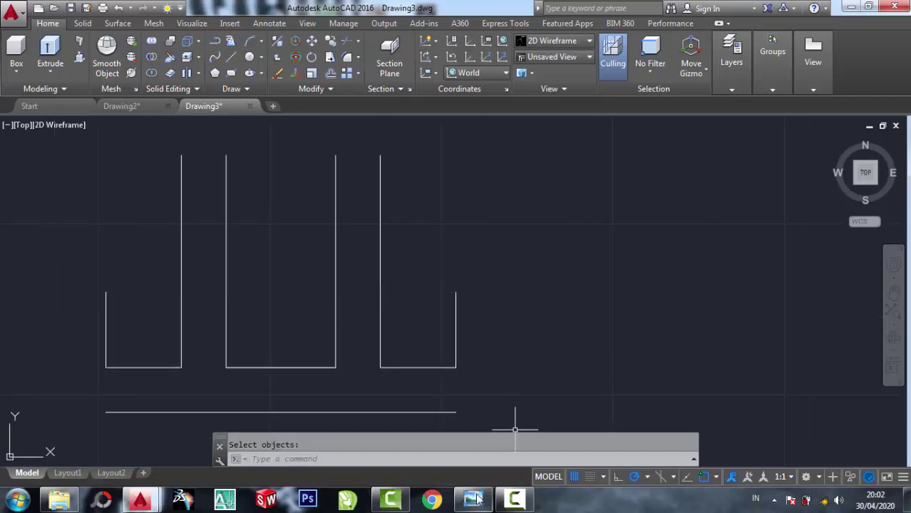
key(ctrl+z)
key(ctrl+z)
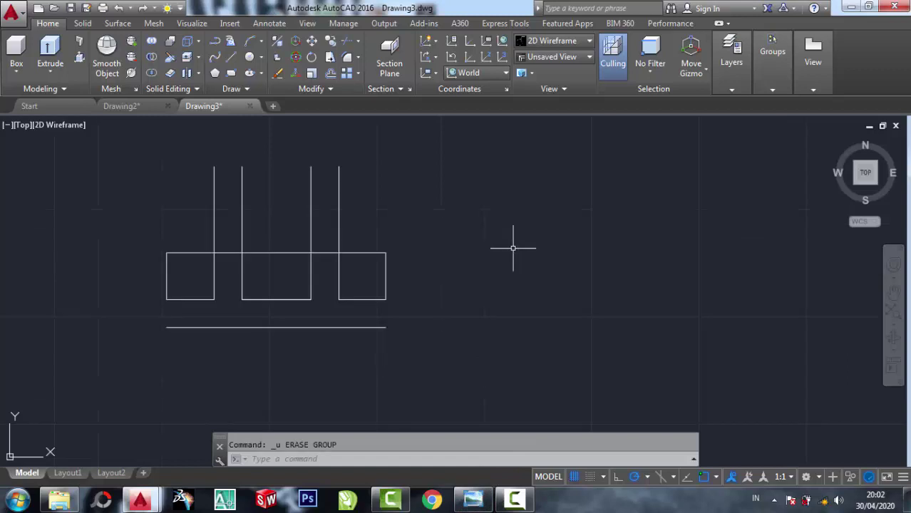
scroll(350, 203, up, 1)
- Start Trim with the two inner vertical lines as cutting edges
click(347, 40)
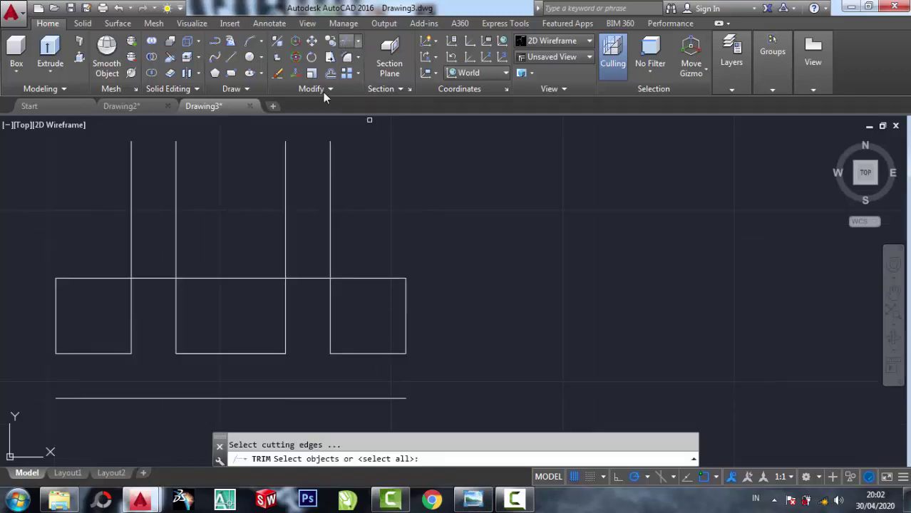
click(314, 243)
click(295, 217)
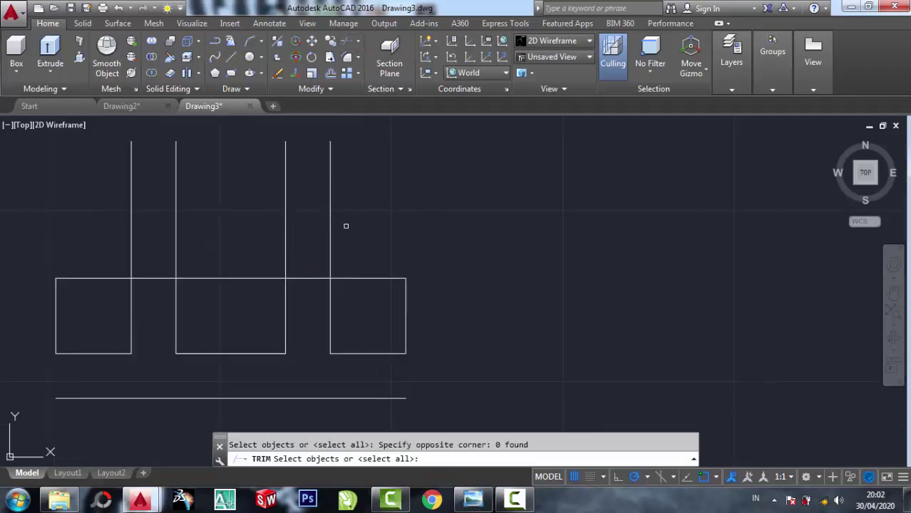
click(345, 225)
click(307, 203)
click(159, 211)
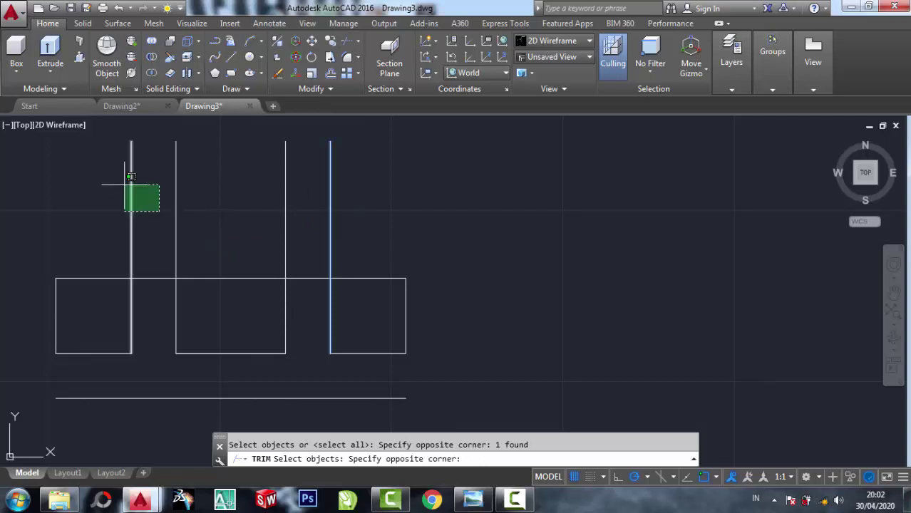
click(127, 179)
scroll(162, 287, up, 2)
scroll(162, 284, down, 2)
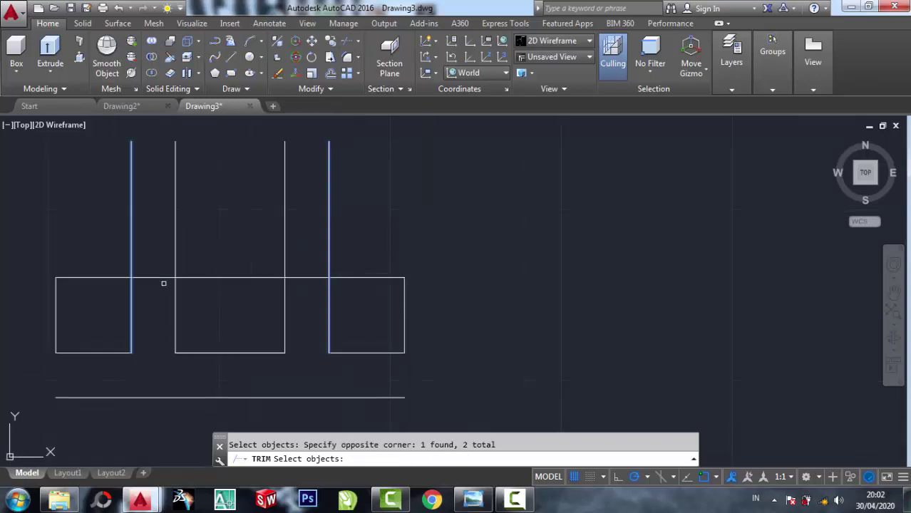
key(Return)
- Cut away the middle stretch of the new horizontal line between the inner verticals
click(162, 292)
click(150, 249)
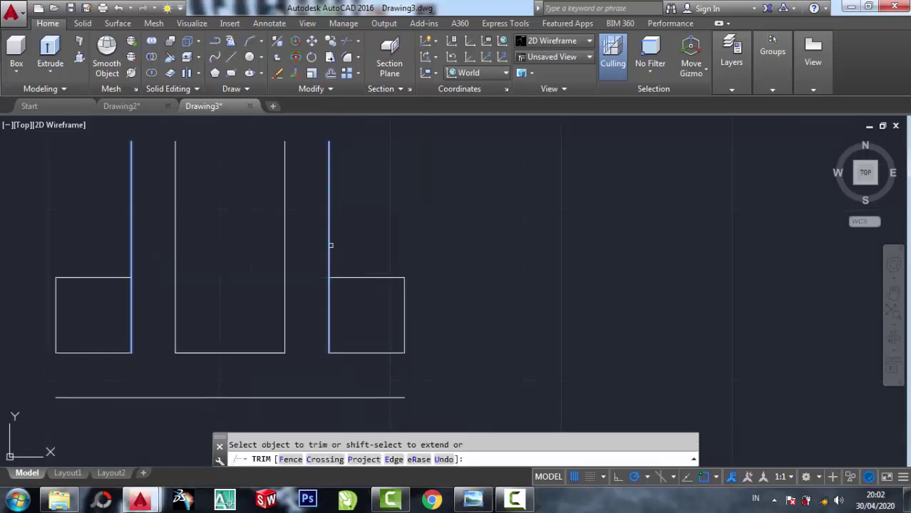
scroll(376, 225, down, 2)
right_click(389, 212)
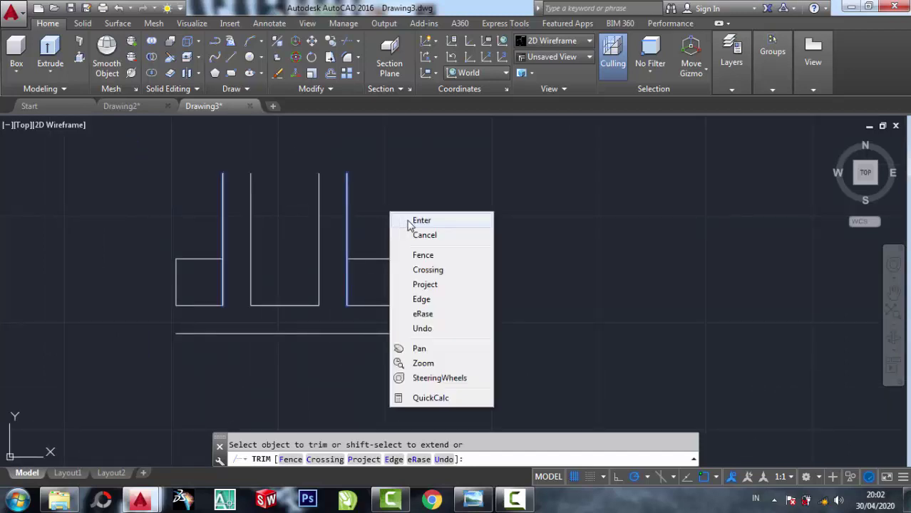
click(411, 221)
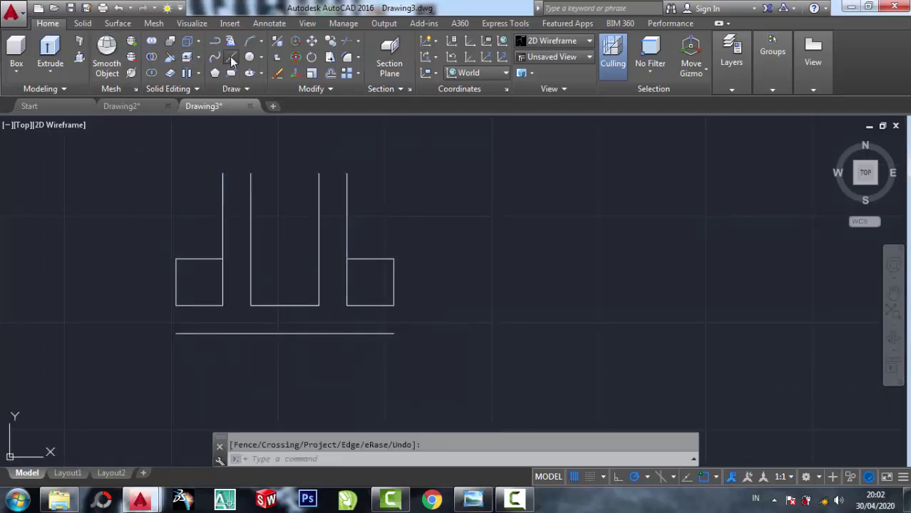
- Draw a short vertical line from the base line's right end up to the right box corner
click(232, 62)
click(393, 332)
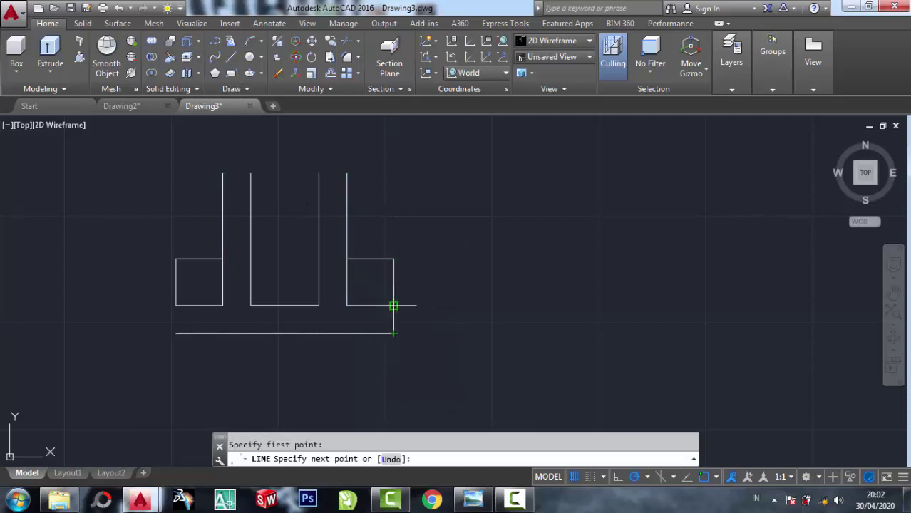
click(393, 305)
right_click(394, 307)
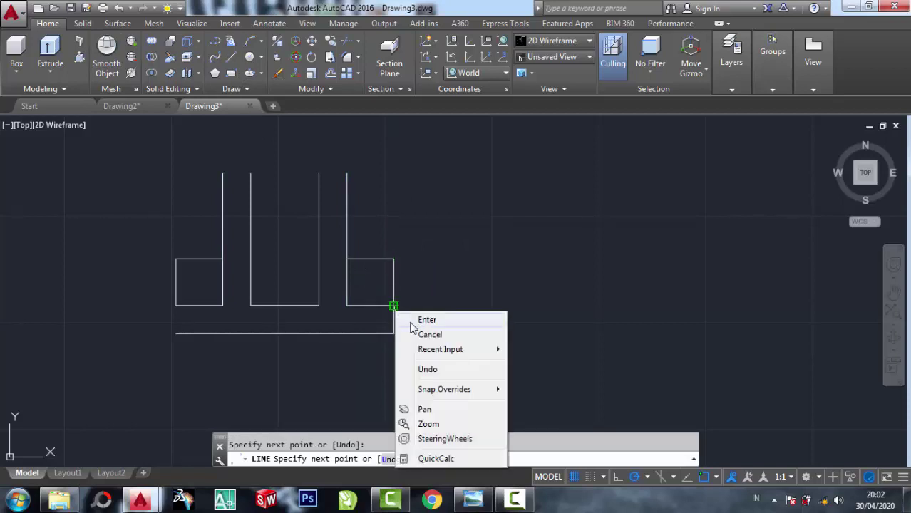
click(414, 317)
- Draw the matching left-end vertical up to the left box corner, then show the reference sketch
click(232, 60)
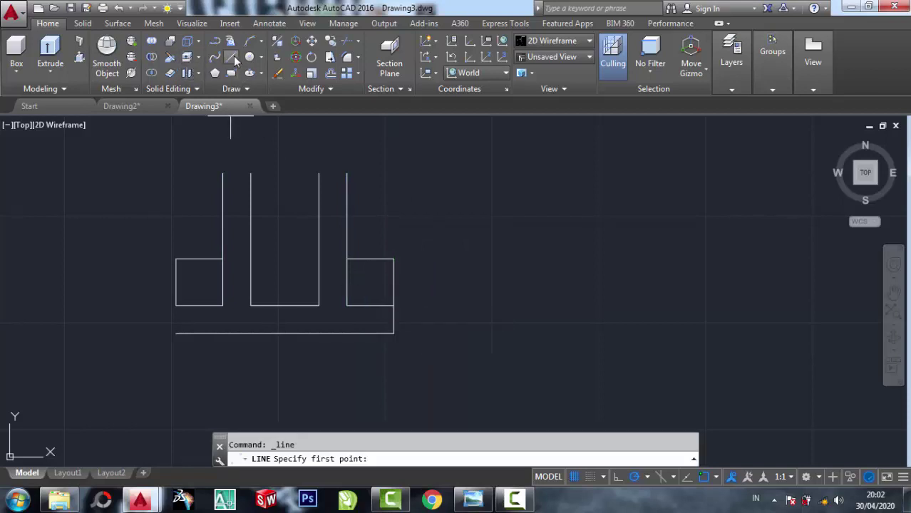
click(175, 333)
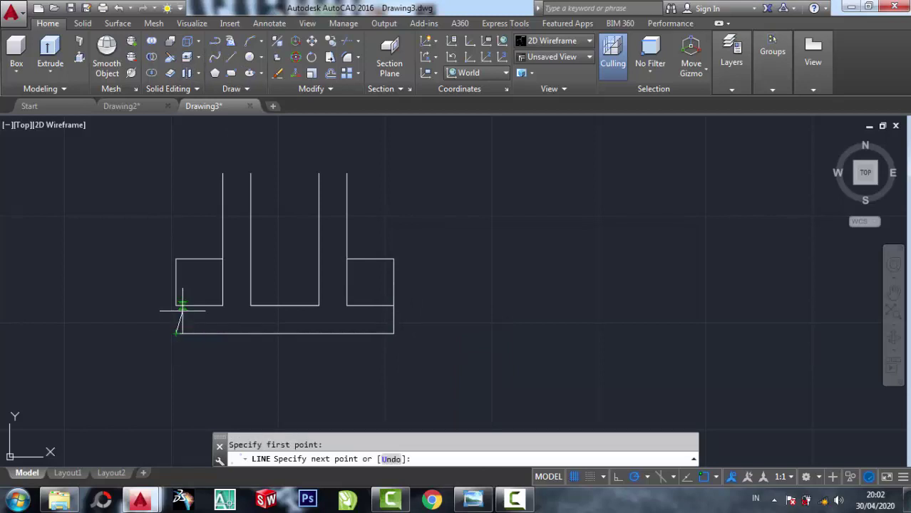
click(175, 305)
right_click(177, 305)
click(200, 312)
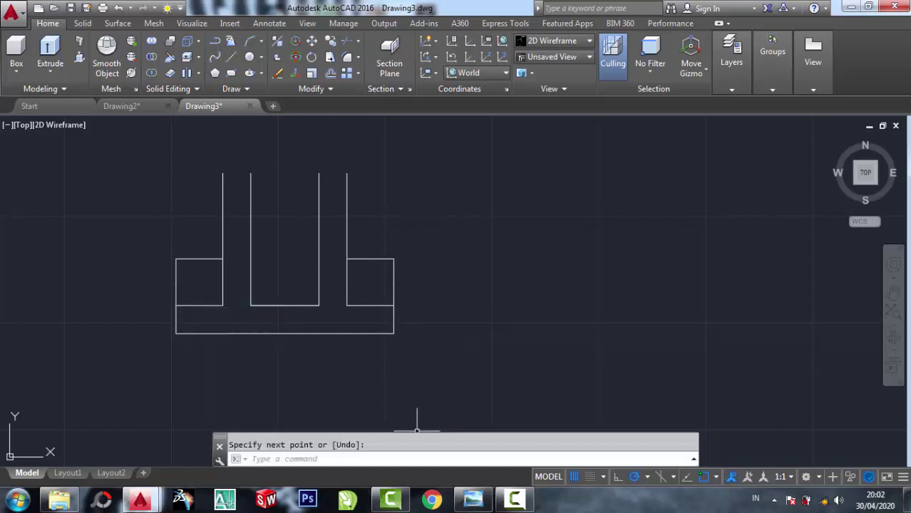
click(474, 502)
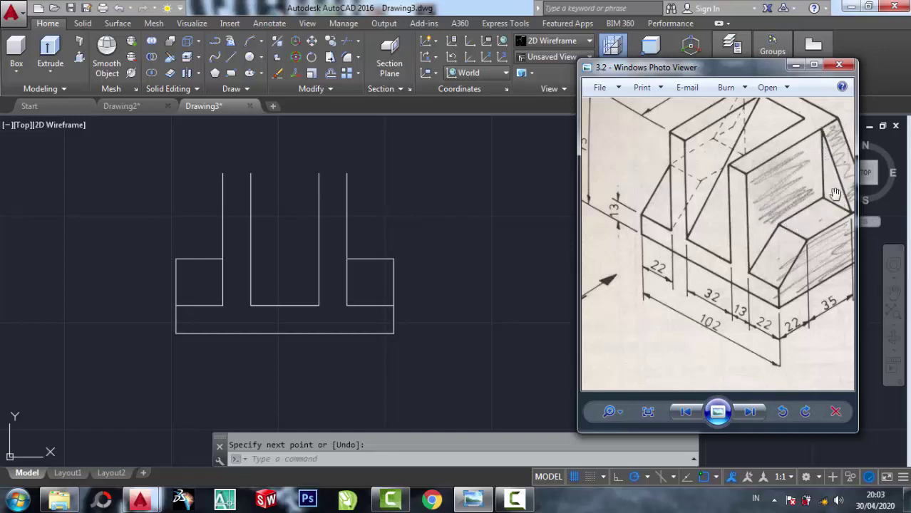
- Draw the right slanted edge from the rightmost vertical's top down to the right box's outer corner
click(566, 231)
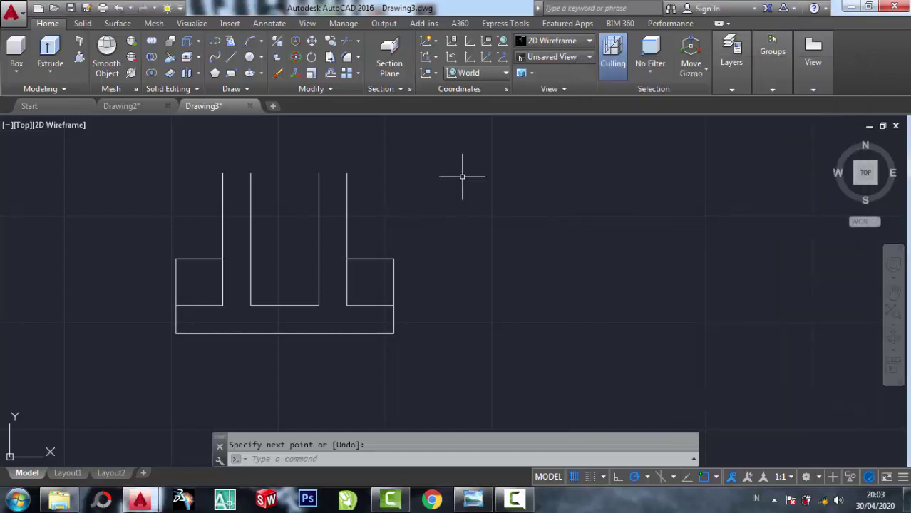
click(230, 57)
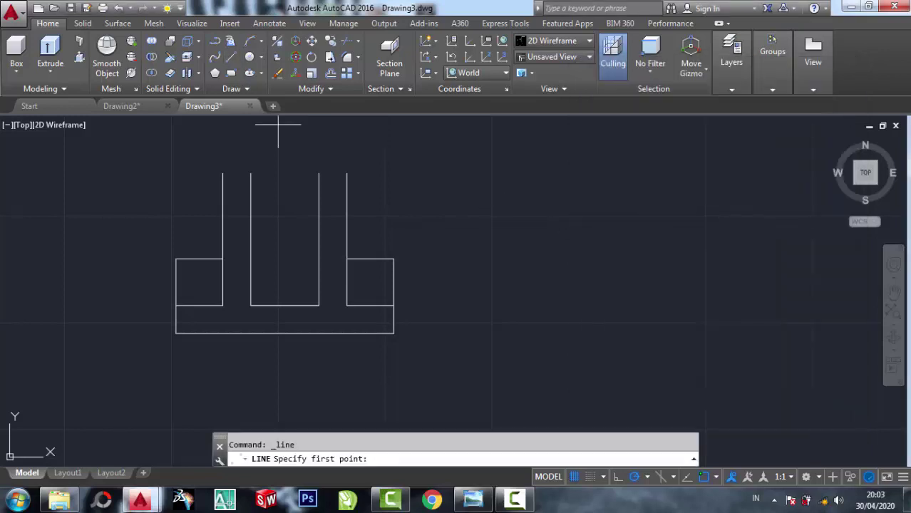
click(347, 174)
click(393, 259)
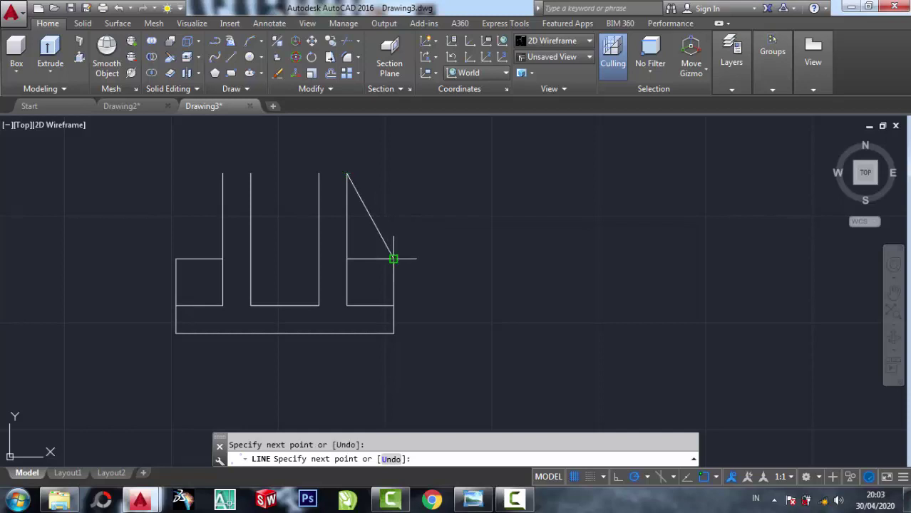
scroll(393, 259, up, 2)
click(391, 258)
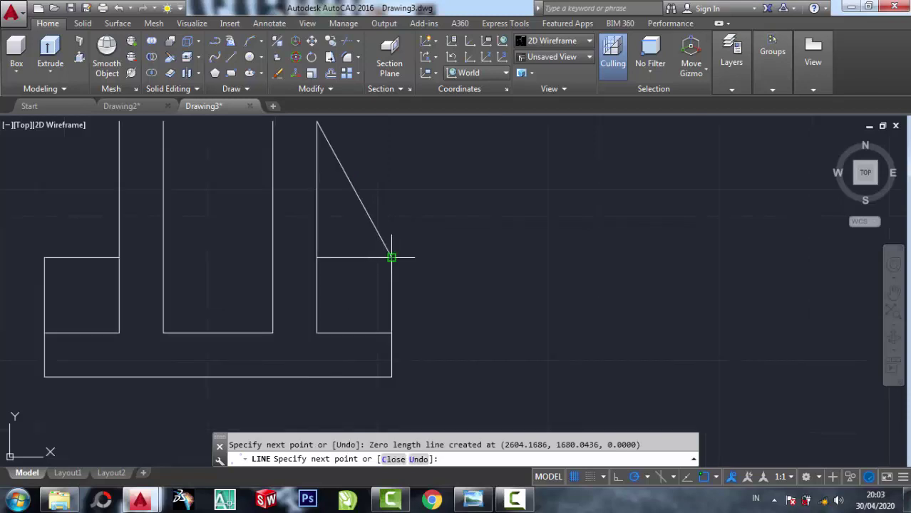
scroll(399, 262, down, 2)
right_click(414, 266)
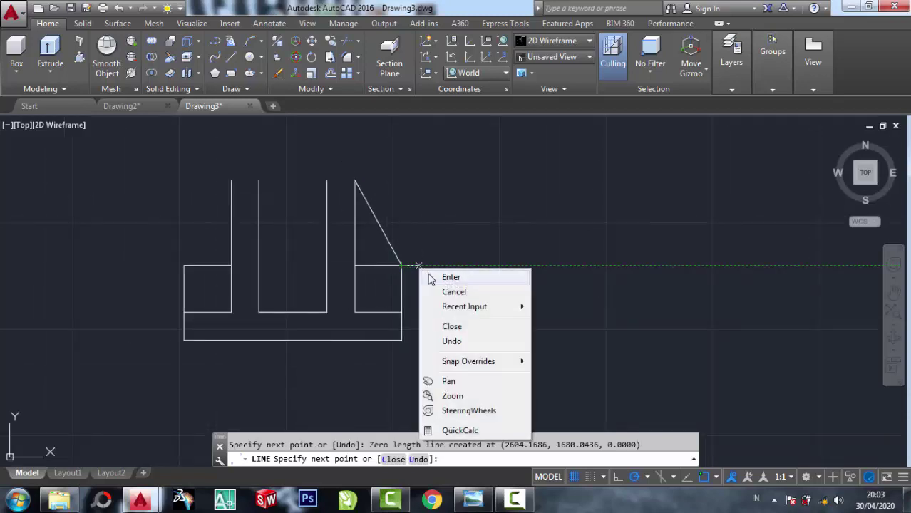
click(428, 274)
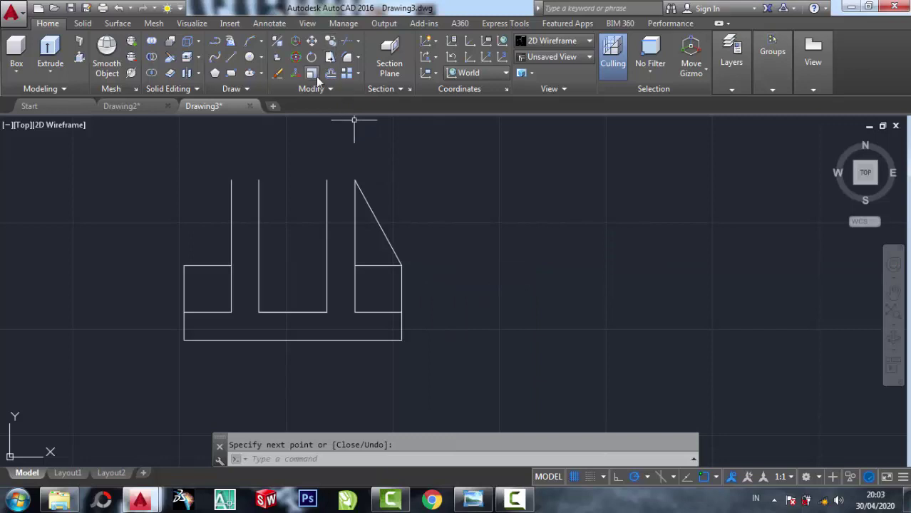
- Mirror the right slanted edge across a central vertical axis, keeping the original
click(343, 93)
click(346, 105)
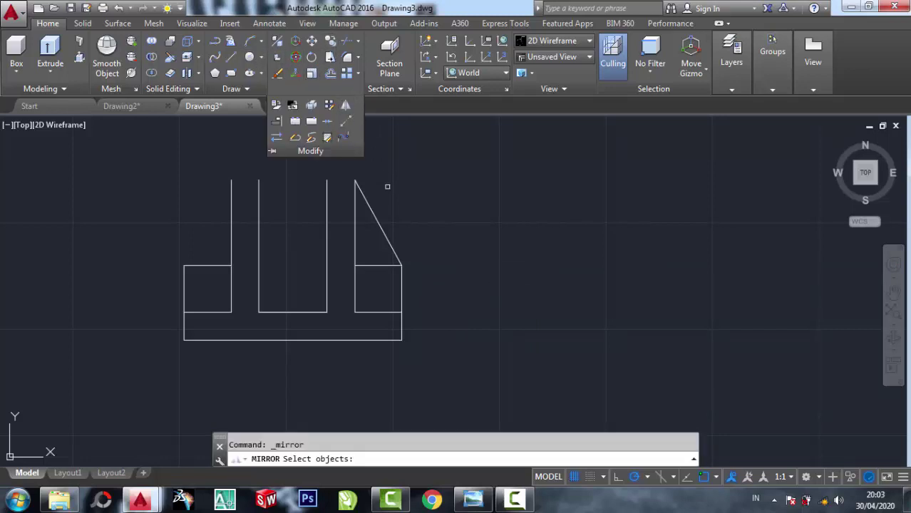
click(378, 224)
key(Return)
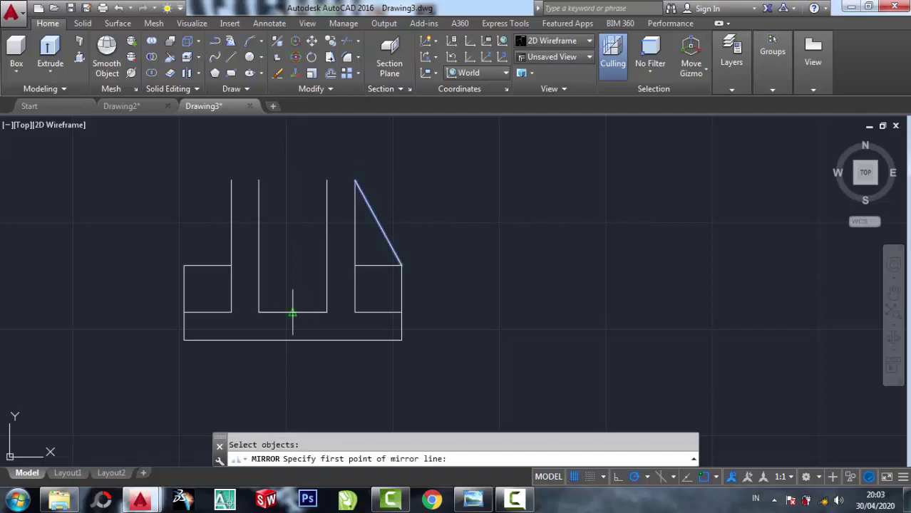
click(292, 314)
click(294, 339)
right_click(295, 337)
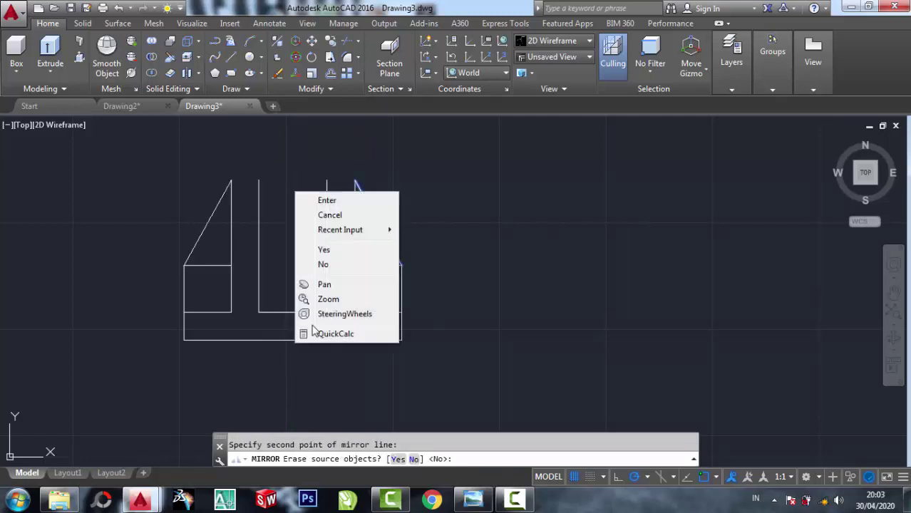
click(325, 201)
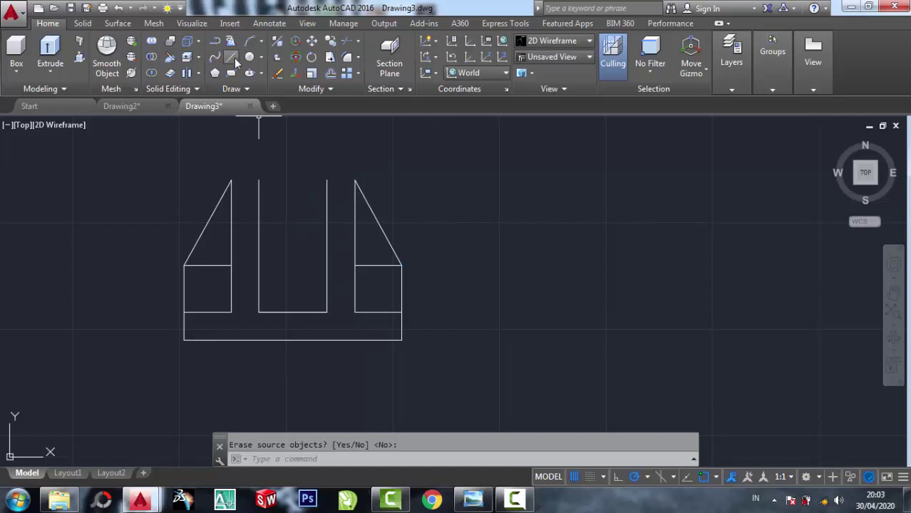
- Join the two slanted edges' top tips with a horizontal line and recentre the view
click(232, 59)
click(230, 180)
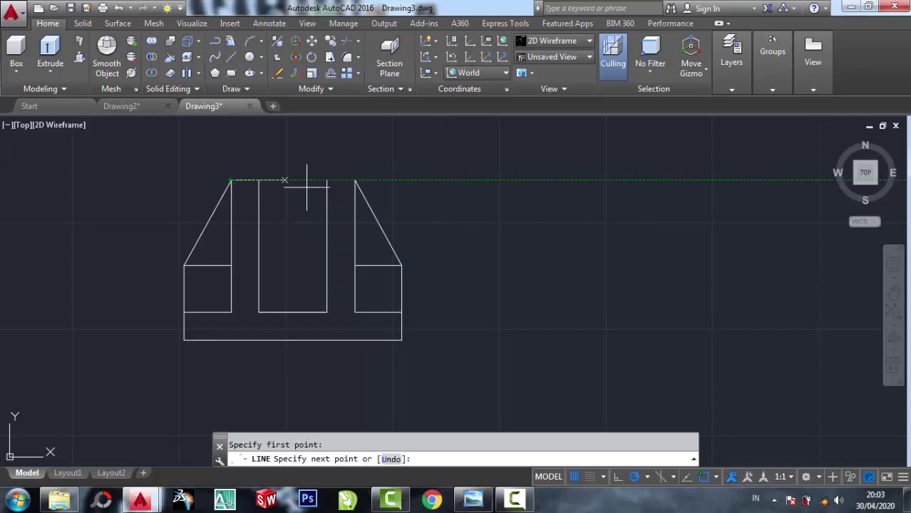
click(354, 181)
right_click(356, 184)
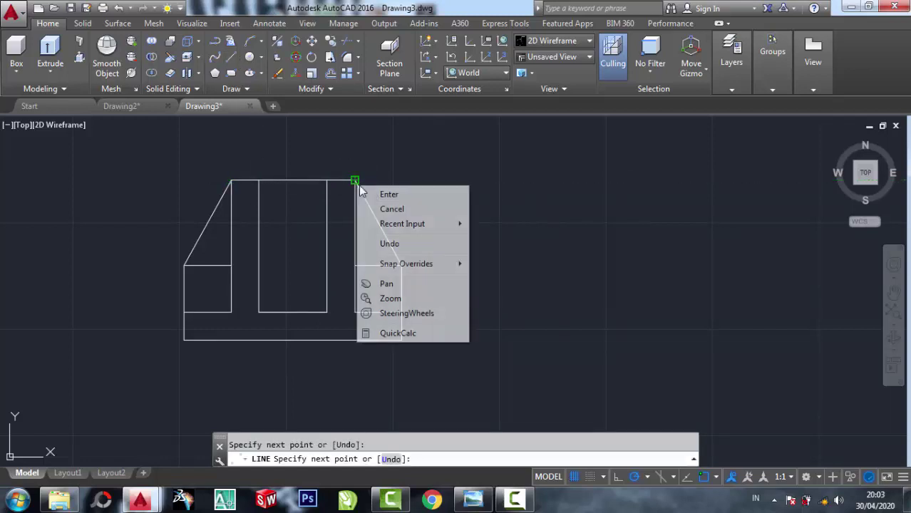
click(388, 195)
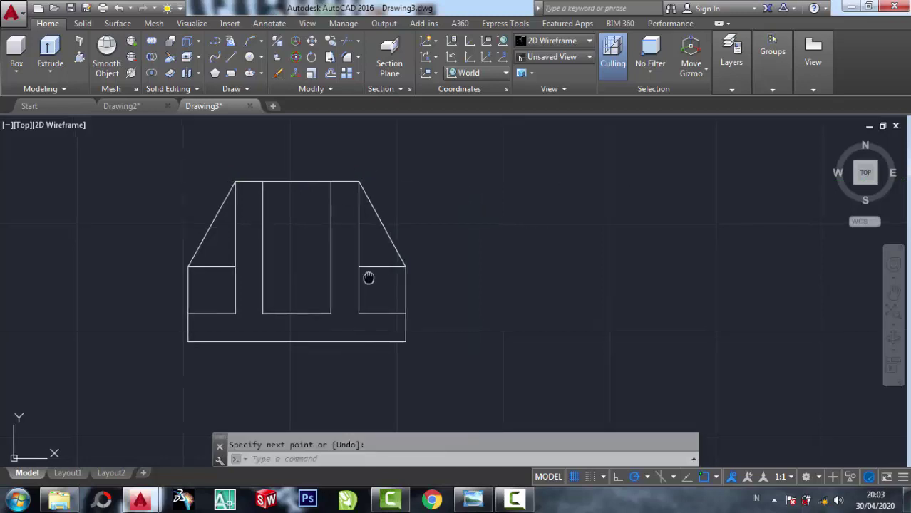
scroll(383, 265, up, 2)
middle_drag(398, 285, 447, 275)
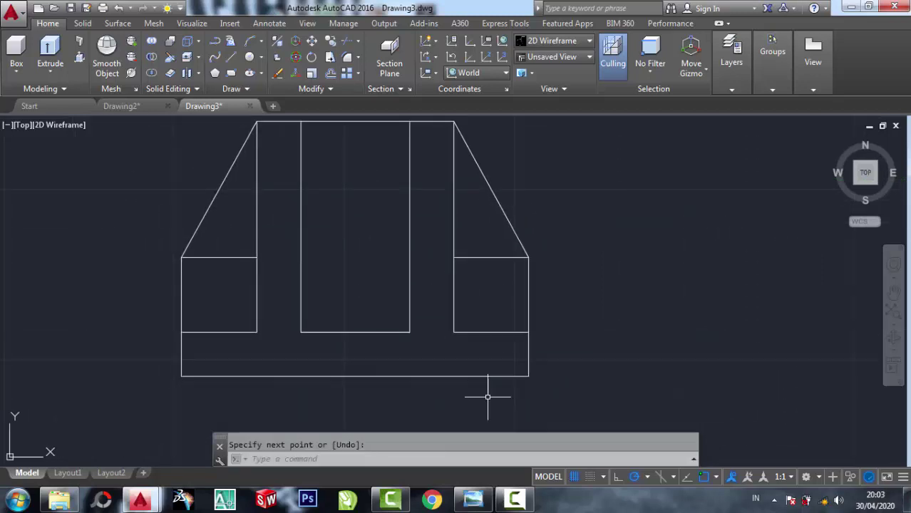
click(473, 500)
scroll(698, 233, down, 1)
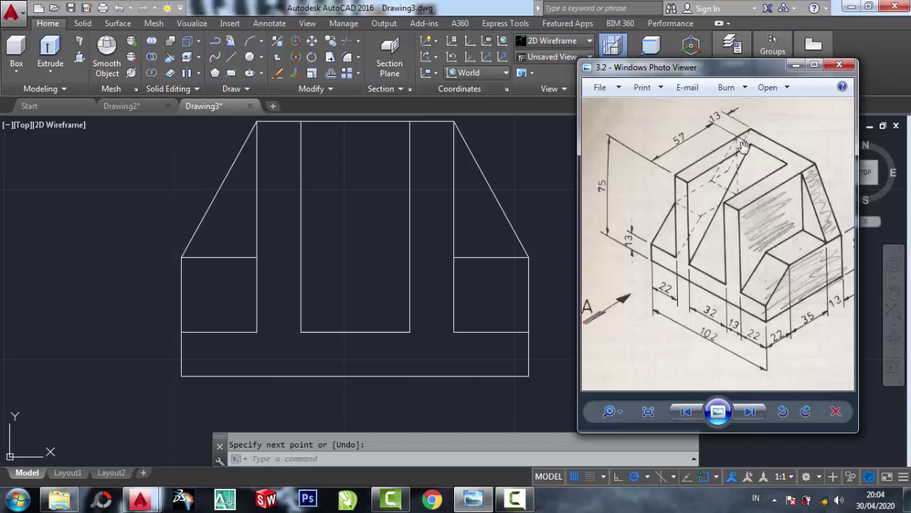
- Hide the Photo Viewer sketch and zoom out on the closed front-view outline in Drawing3
click(504, 178)
scroll(518, 182, down, 3)
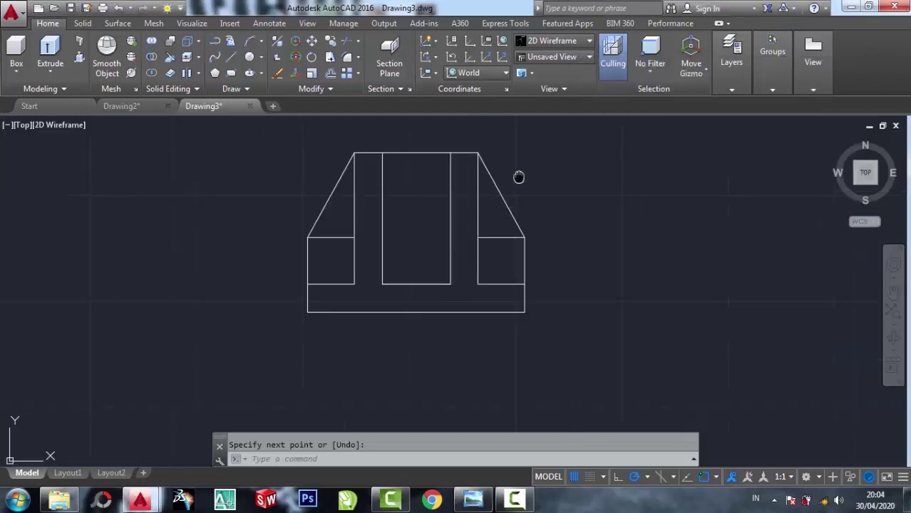
- Draw the top view's bottom edge above the front view across its full width
click(230, 57)
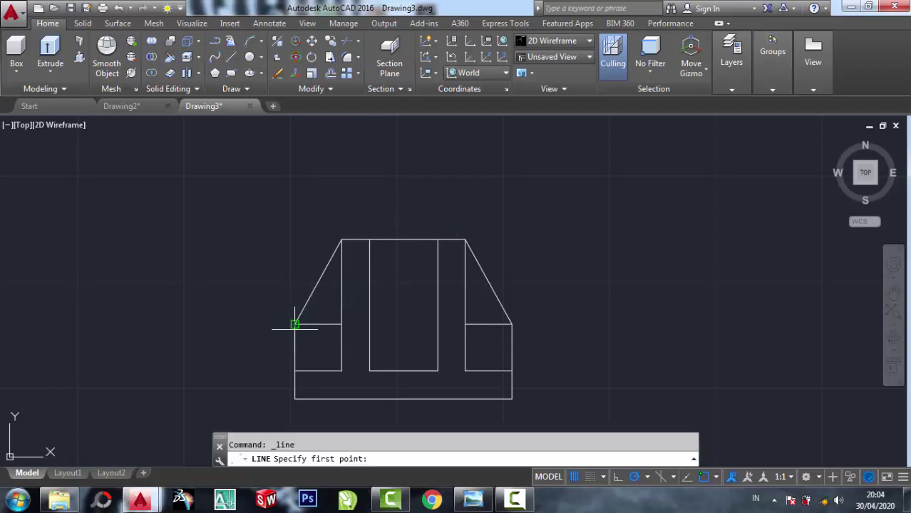
click(294, 216)
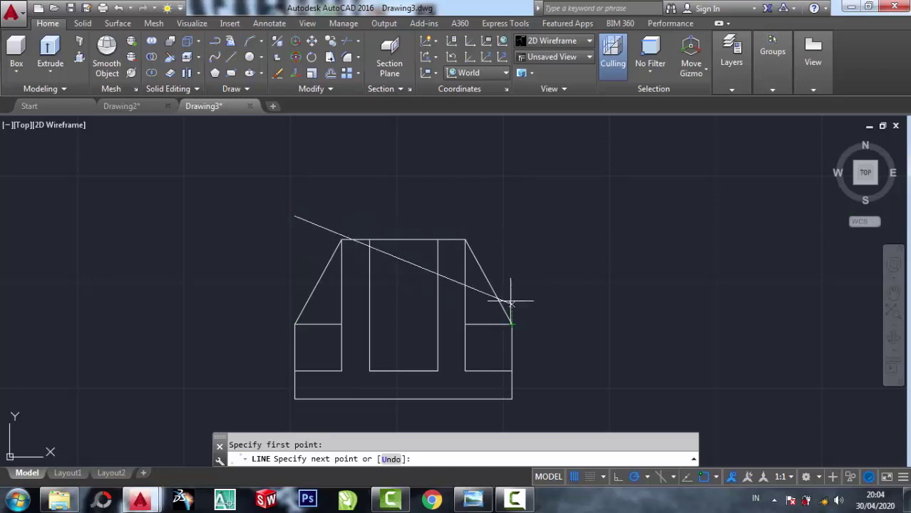
click(512, 215)
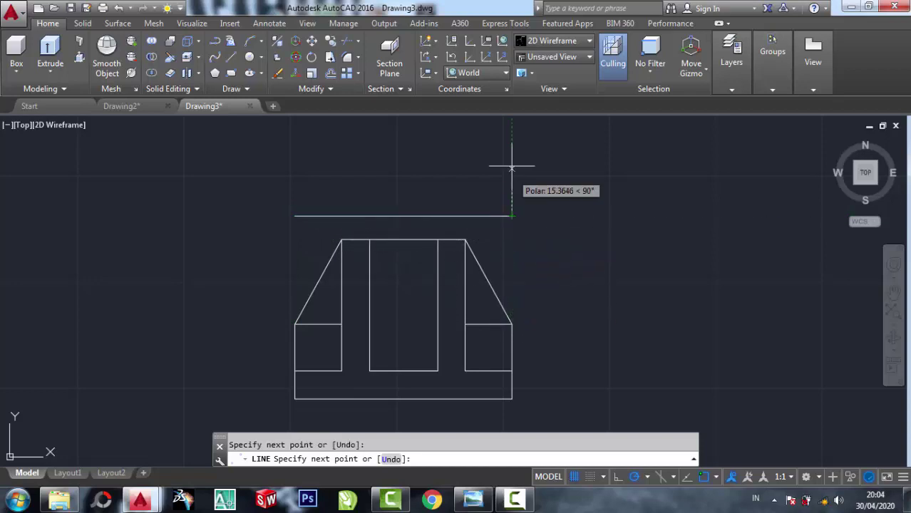
click(472, 498)
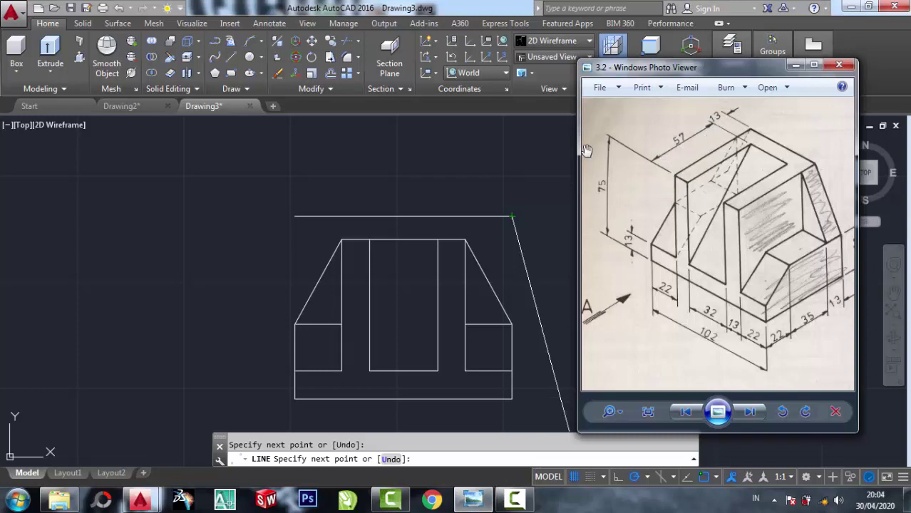
middle_drag(512, 146, 511, 207)
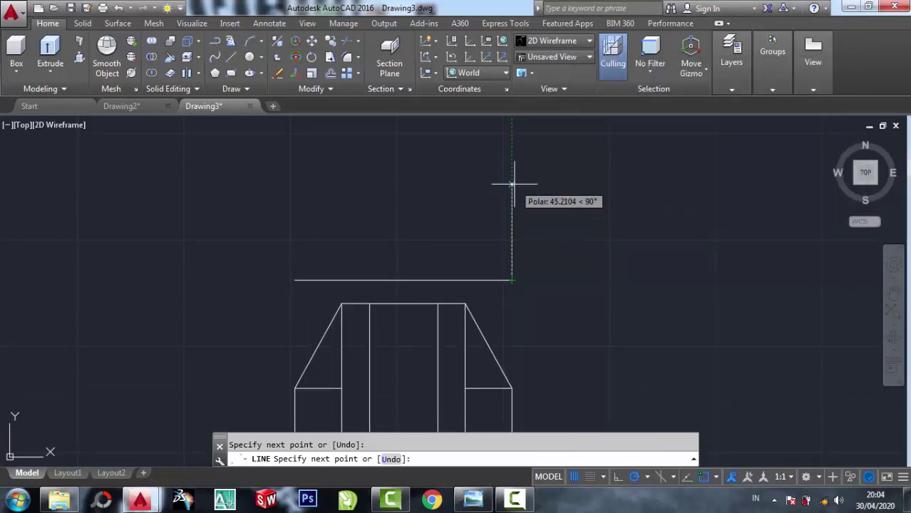
- Raise the sides 70 units and close the top-view rectangle
text(6)
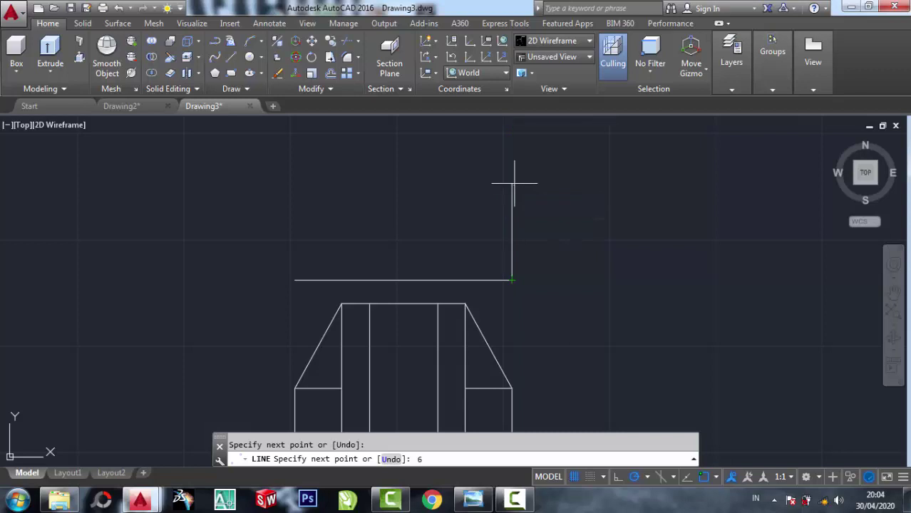
key(BackSpace)
text(0)
key(Return)
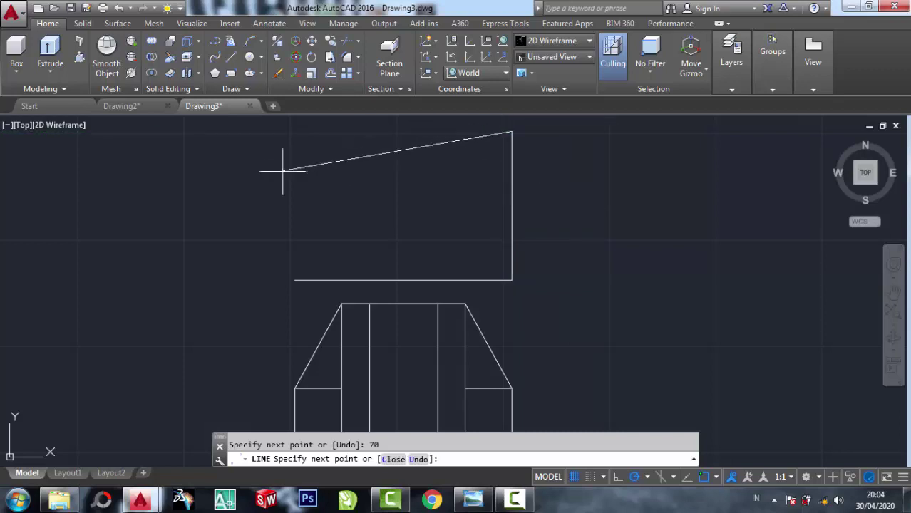
click(294, 132)
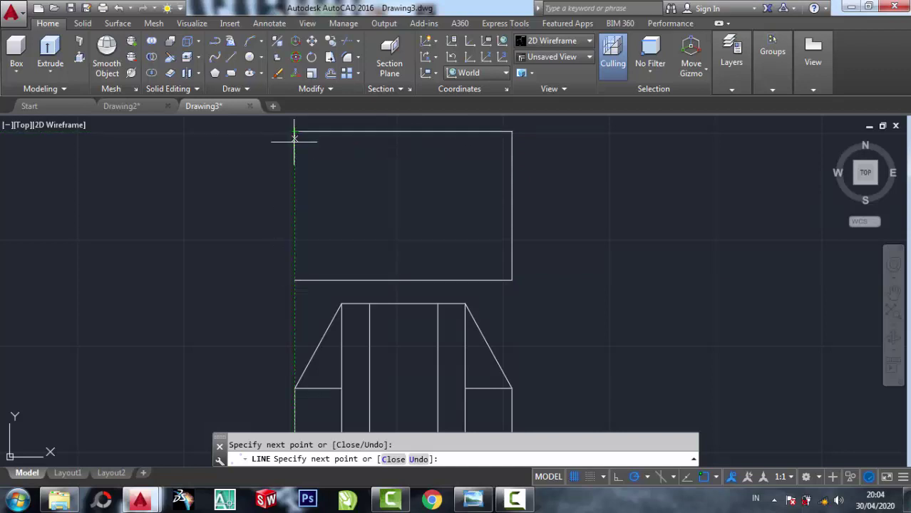
click(294, 280)
scroll(298, 275, down, 2)
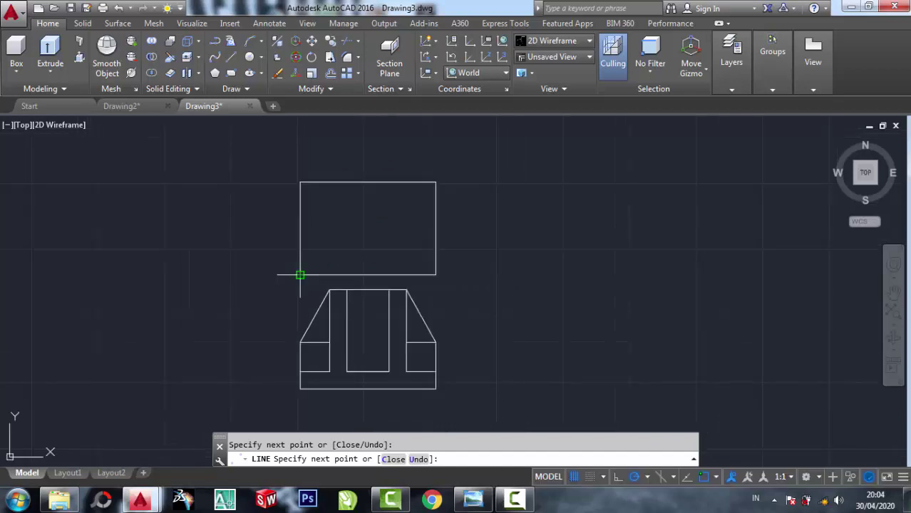
key(Escape)
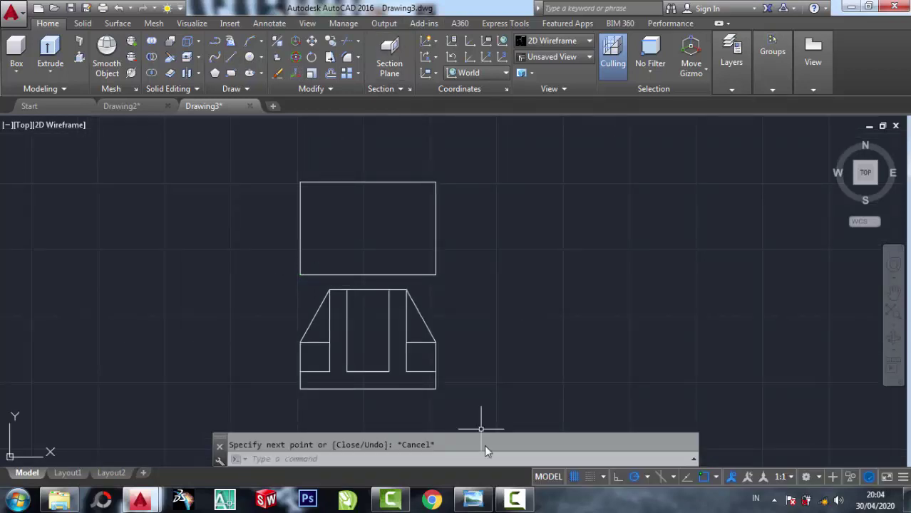
- Copy the top-view rectangle's upper edge 10 units down to form a narrow strip
click(473, 499)
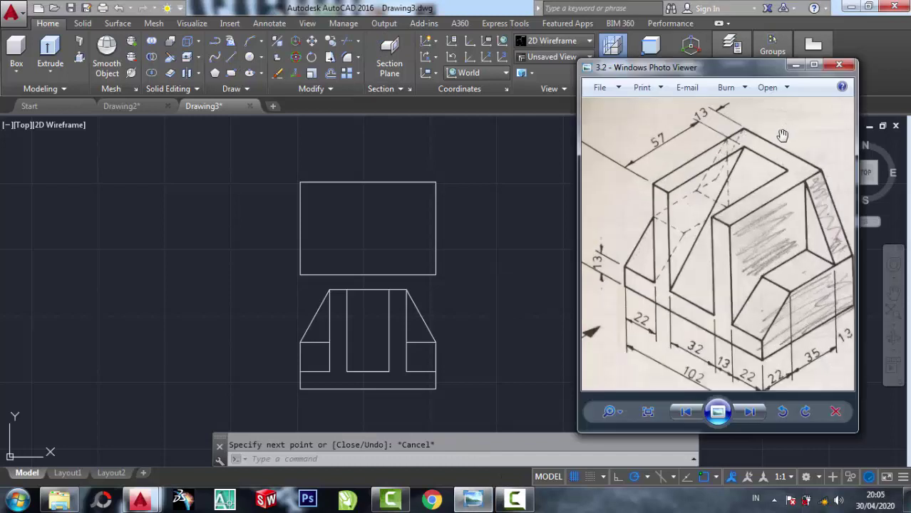
click(561, 162)
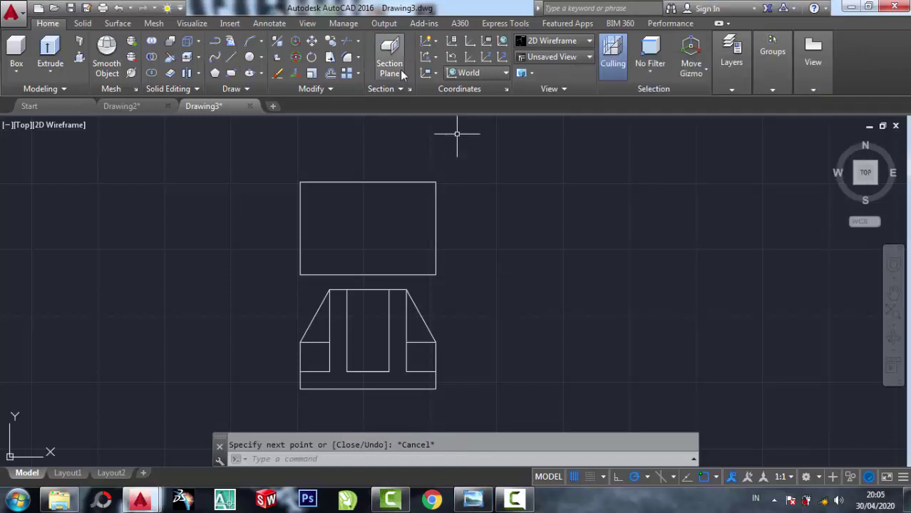
click(332, 42)
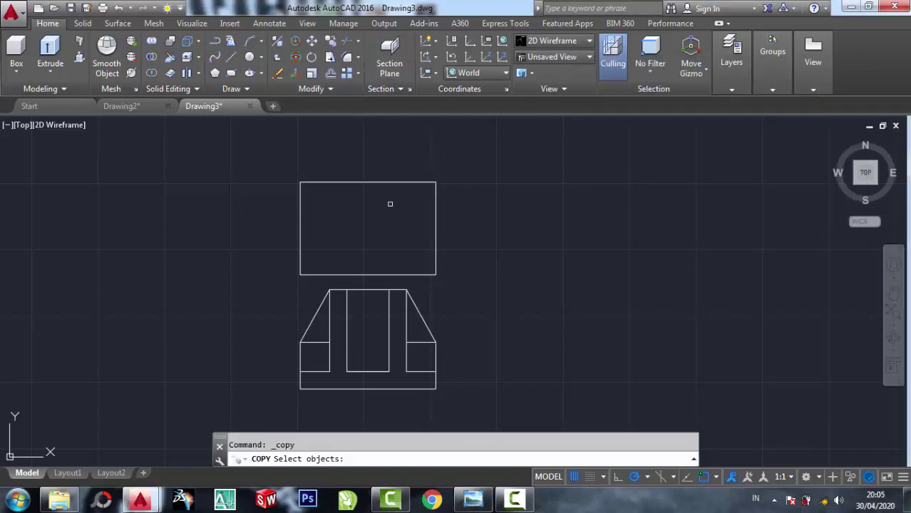
click(443, 232)
click(468, 223)
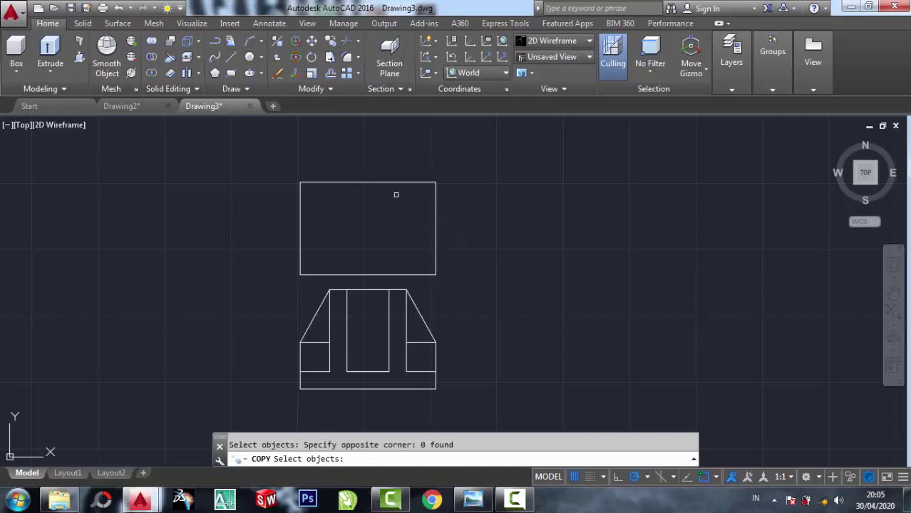
scroll(401, 194, up, 2)
click(405, 200)
click(362, 146)
key(Return)
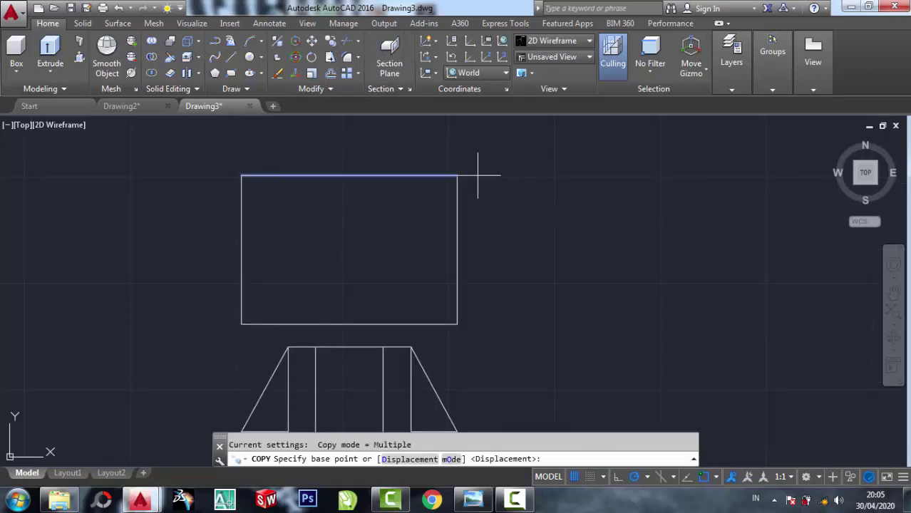
click(457, 175)
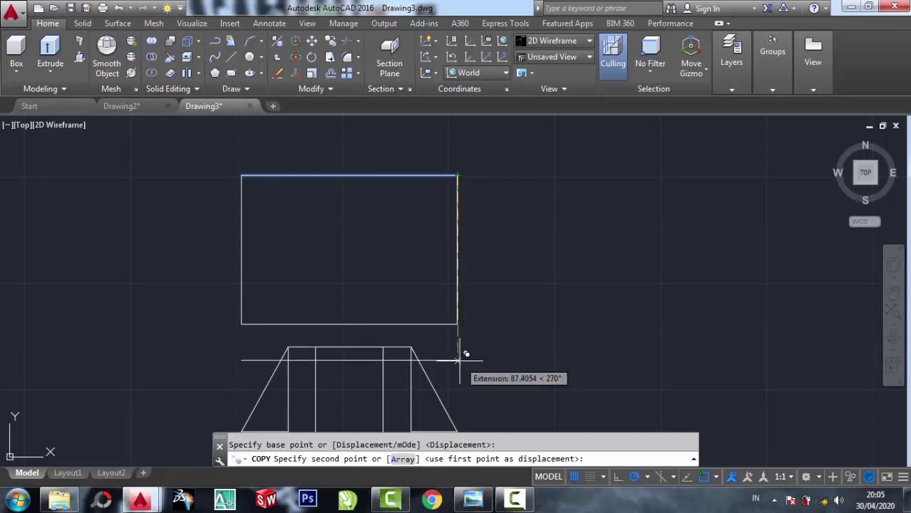
text(10)
key(Return)
key(Return)
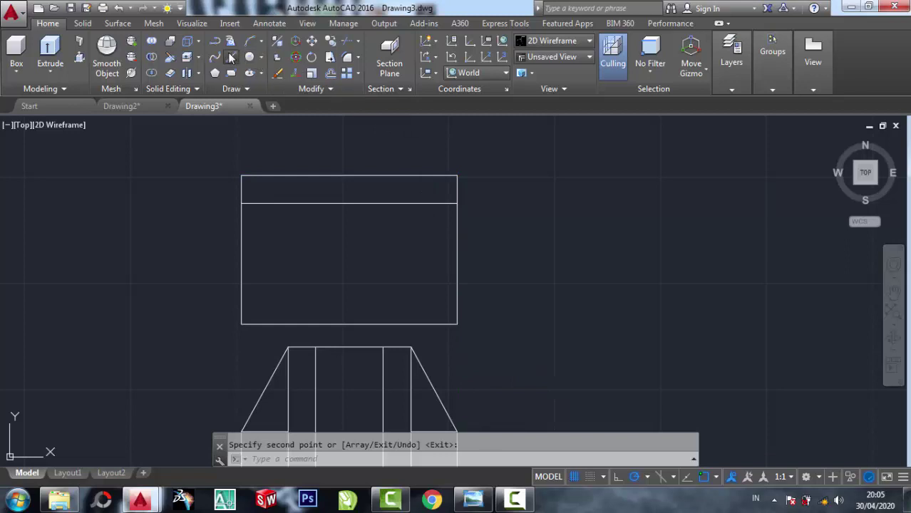
click(215, 40)
- Project the two right front-view step edges straight up to the top view's inner line
click(383, 347)
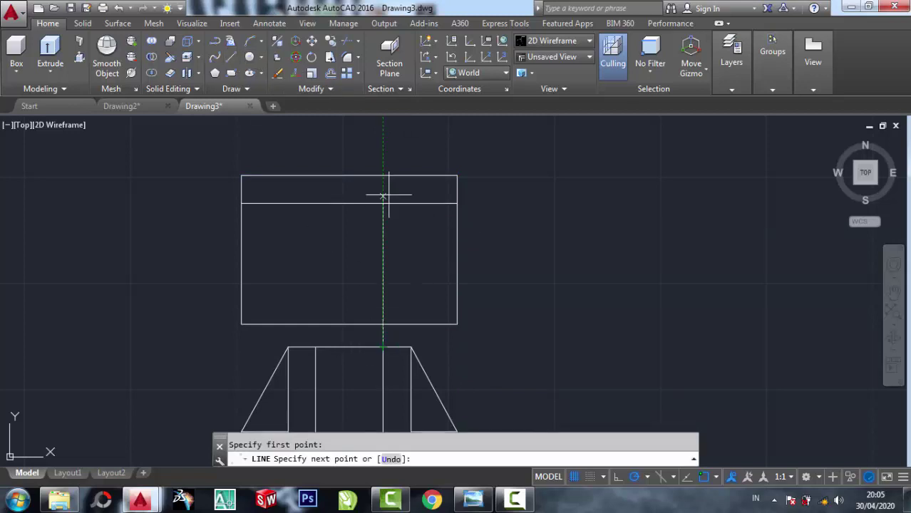
click(382, 203)
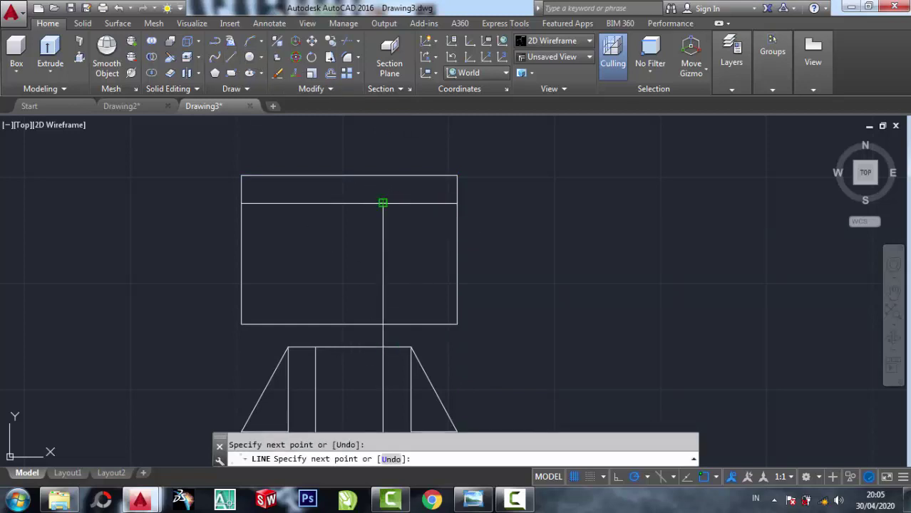
right_click(383, 203)
click(408, 211)
click(231, 59)
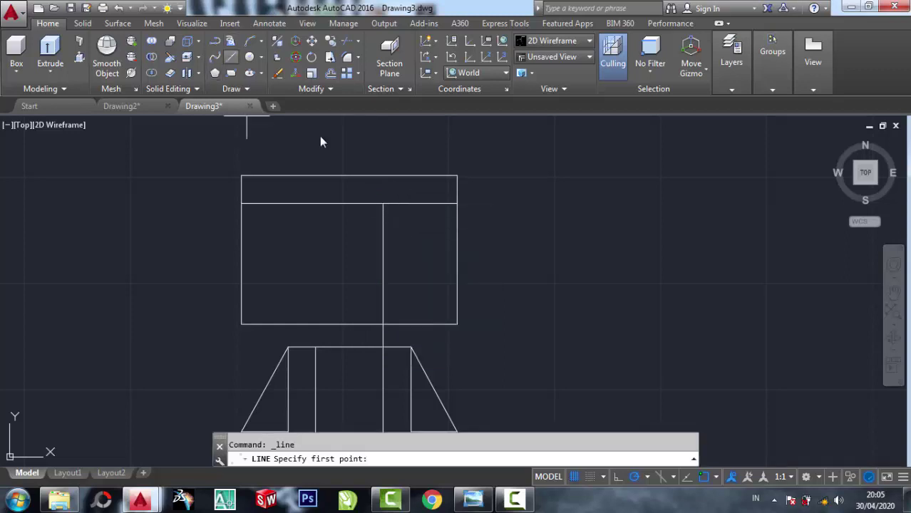
click(410, 347)
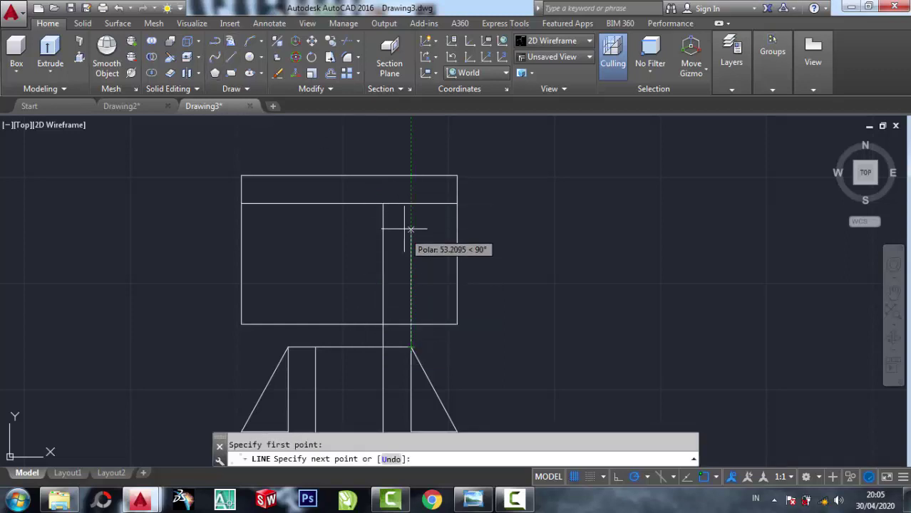
click(411, 203)
right_click(410, 203)
click(425, 218)
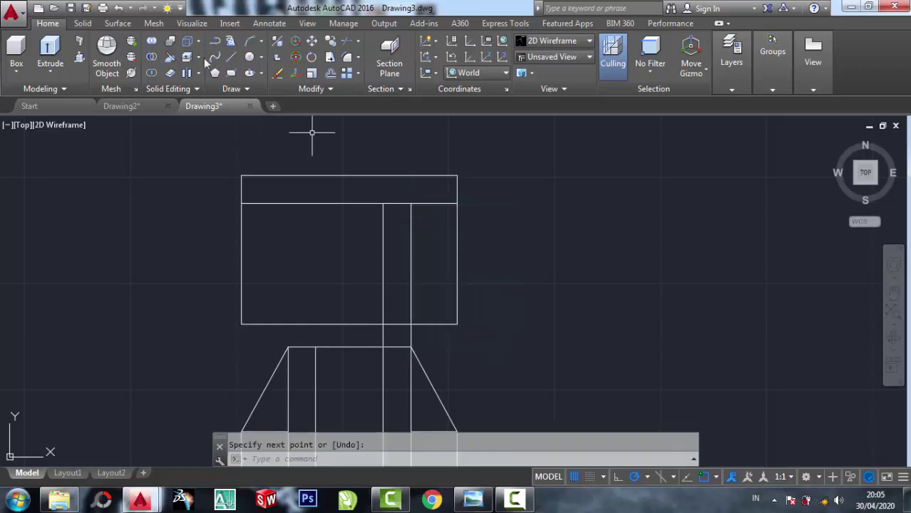
- Project the two left front-view step edges up to the top view's inner line
click(230, 57)
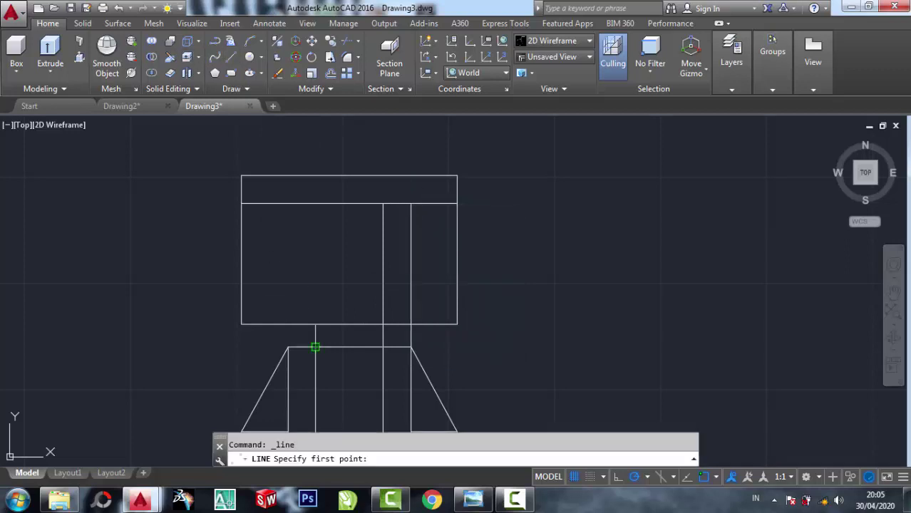
click(315, 348)
click(315, 203)
right_click(315, 203)
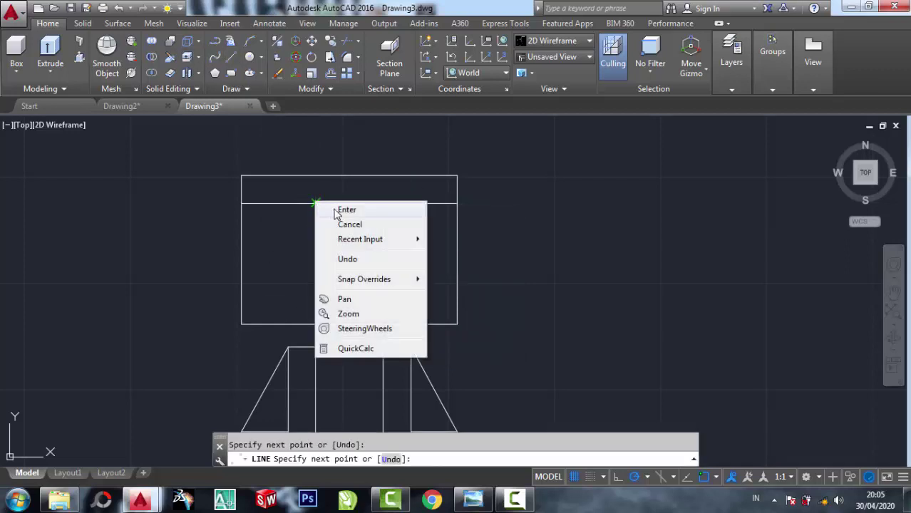
click(346, 210)
click(231, 58)
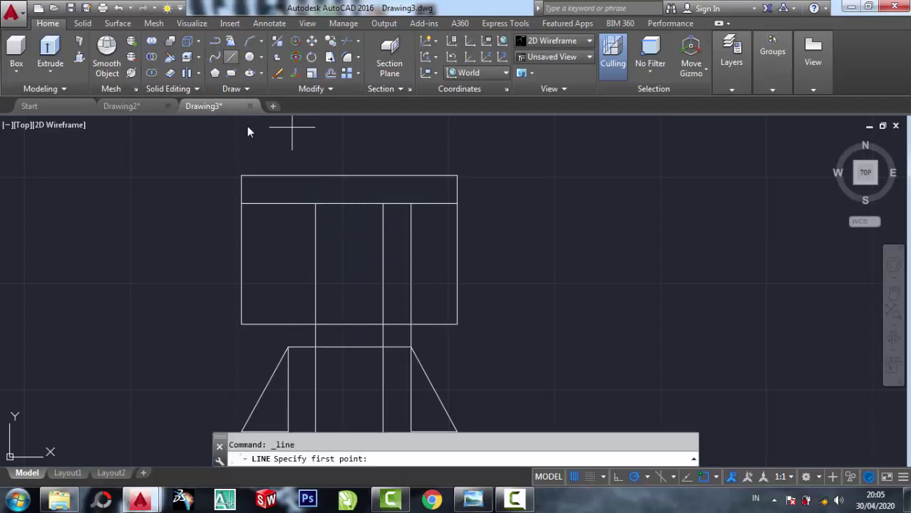
click(287, 347)
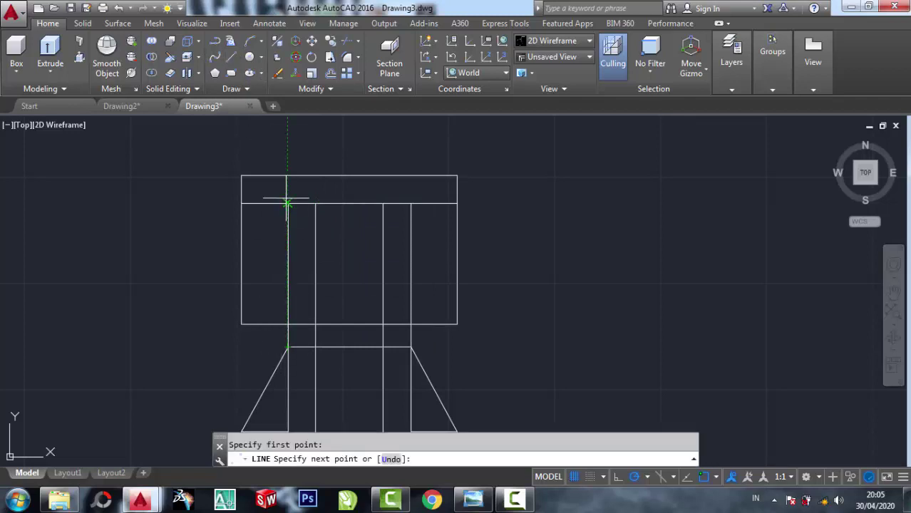
click(287, 203)
right_click(287, 203)
click(314, 212)
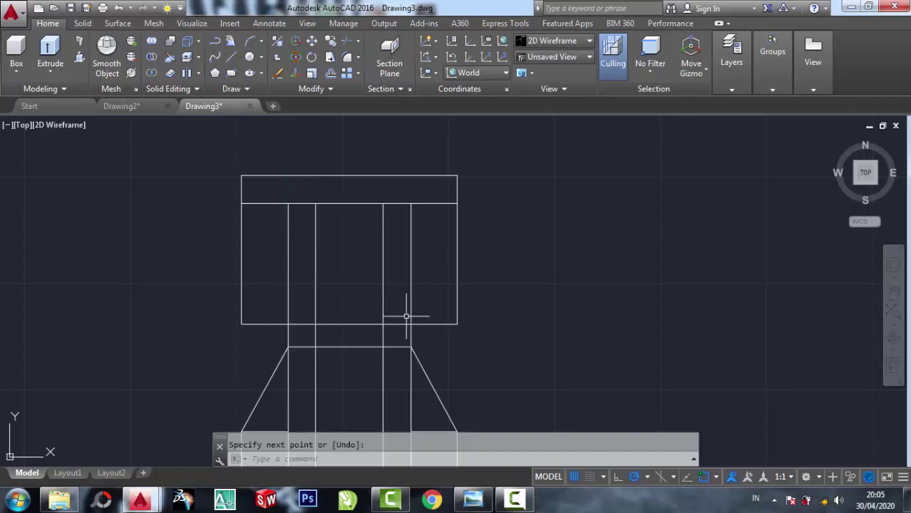
- Trim the projection lines between the views at the top view's bottom edge
click(346, 55)
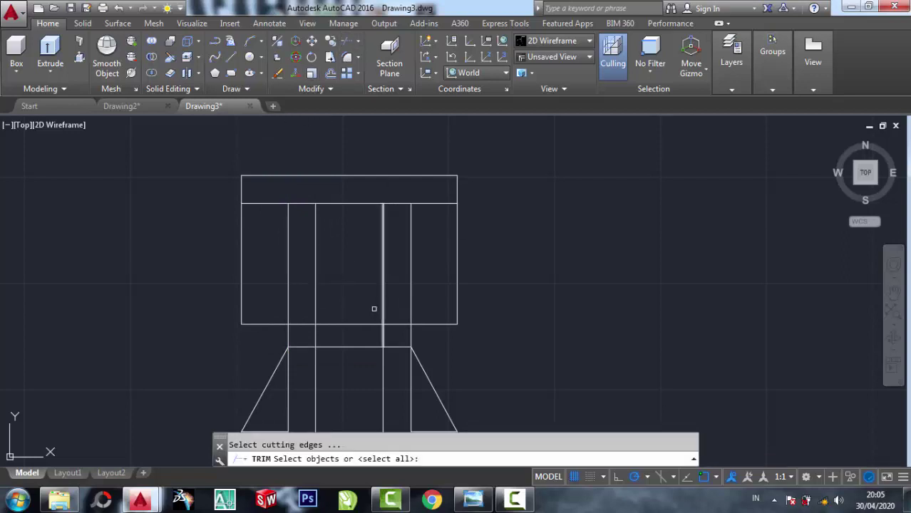
click(358, 337)
click(342, 294)
scroll(373, 348, up, 4)
key(Return)
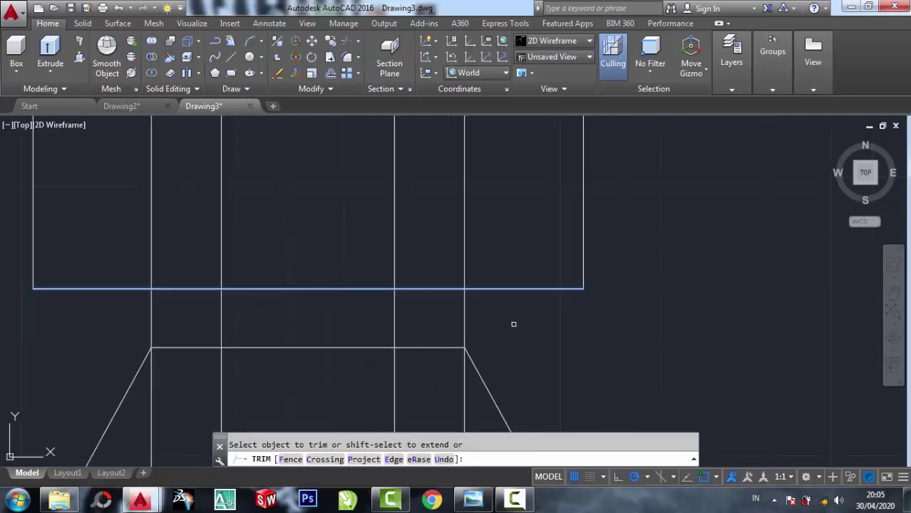
click(516, 322)
right_click(318, 191)
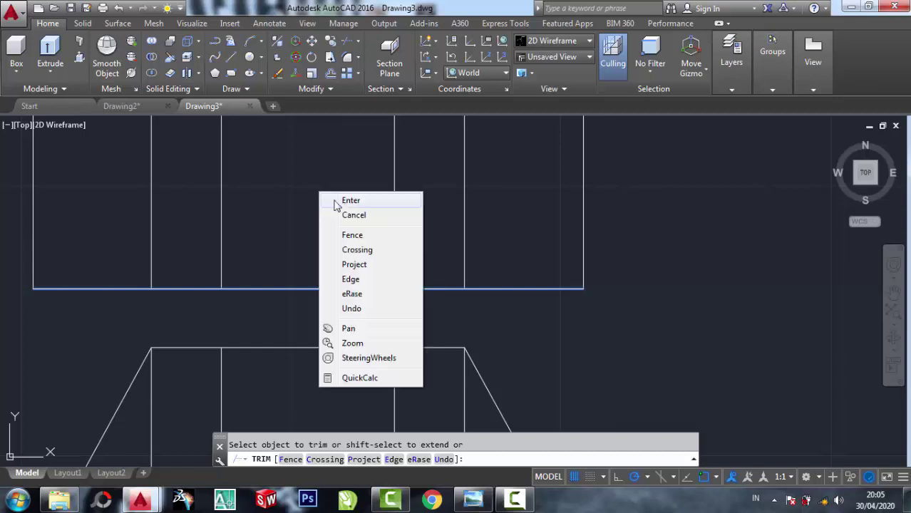
click(343, 200)
scroll(366, 275, down, 4)
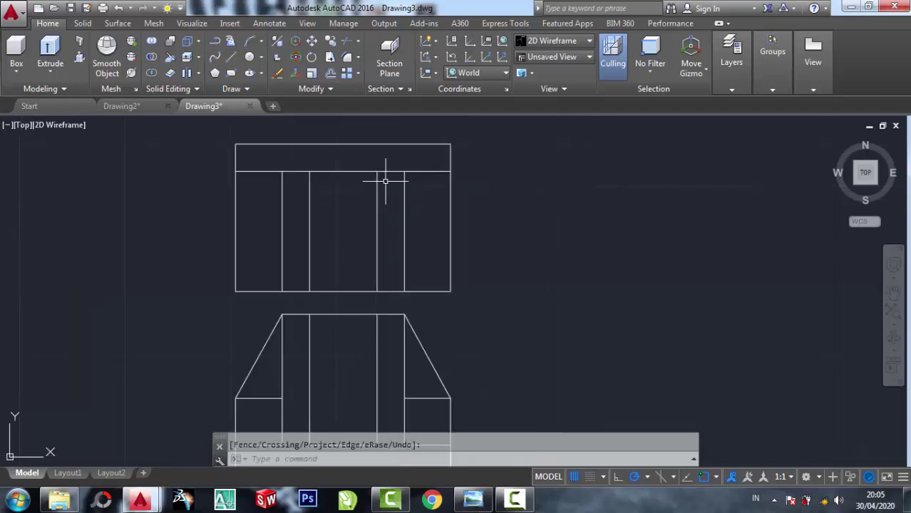
click(474, 499)
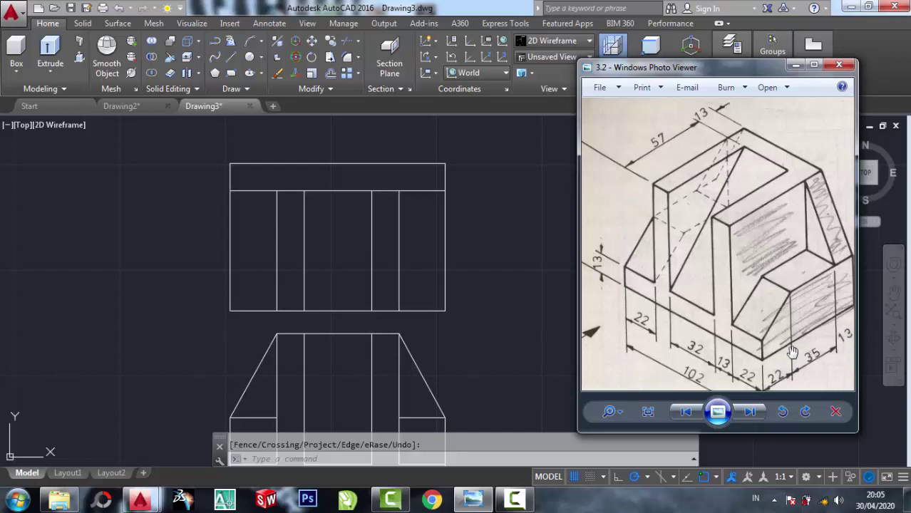
- From the top view's bottom-right corner, draw a line 22 units up, splitting the view into rows
click(472, 245)
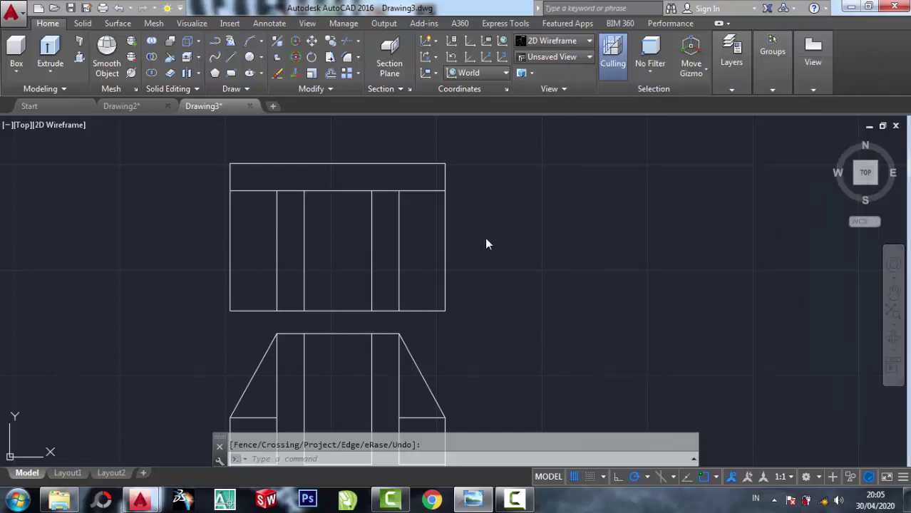
click(231, 59)
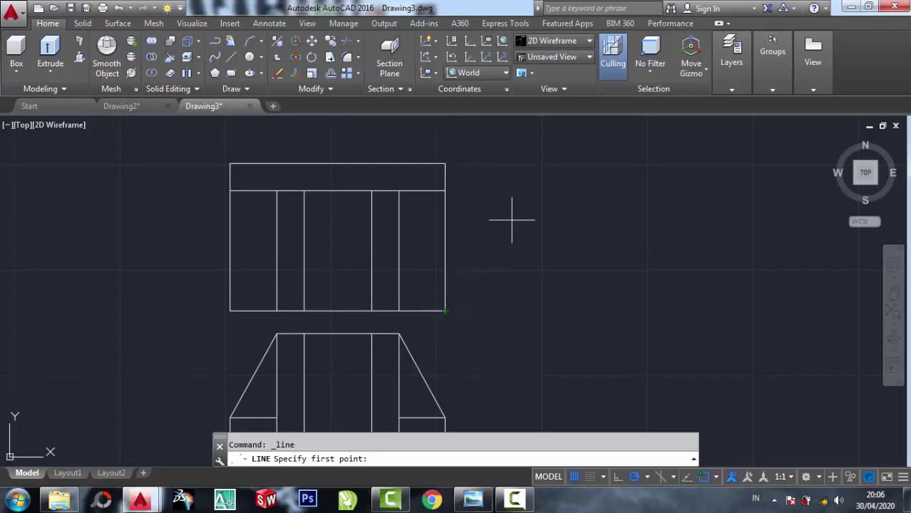
click(445, 311)
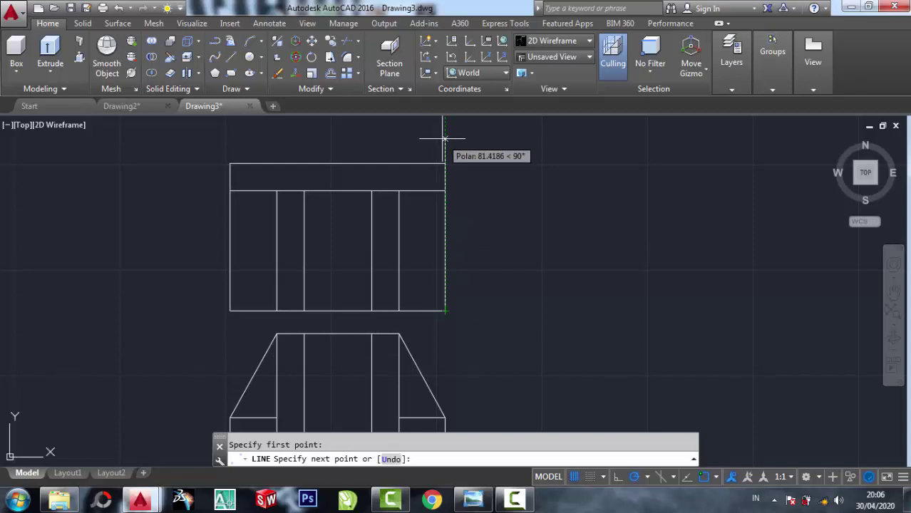
text( 22)
key(Return)
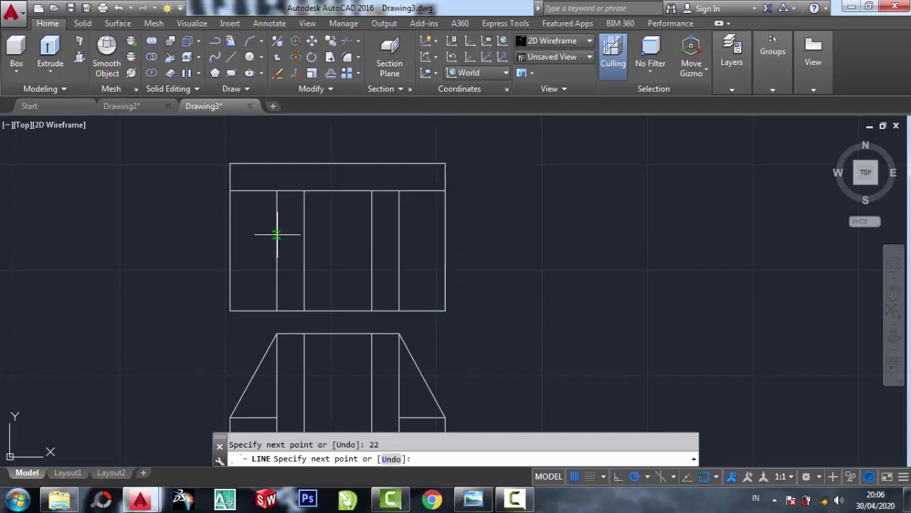
right_click(230, 264)
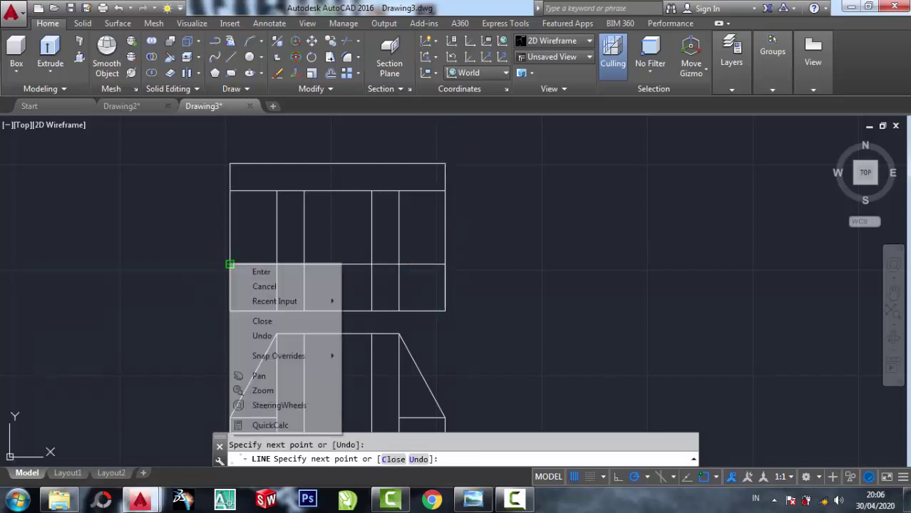
click(254, 270)
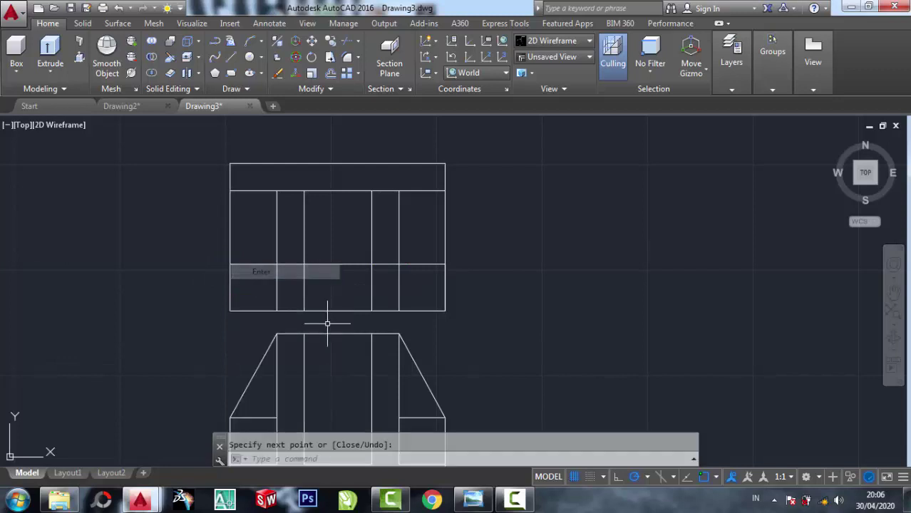
click(474, 499)
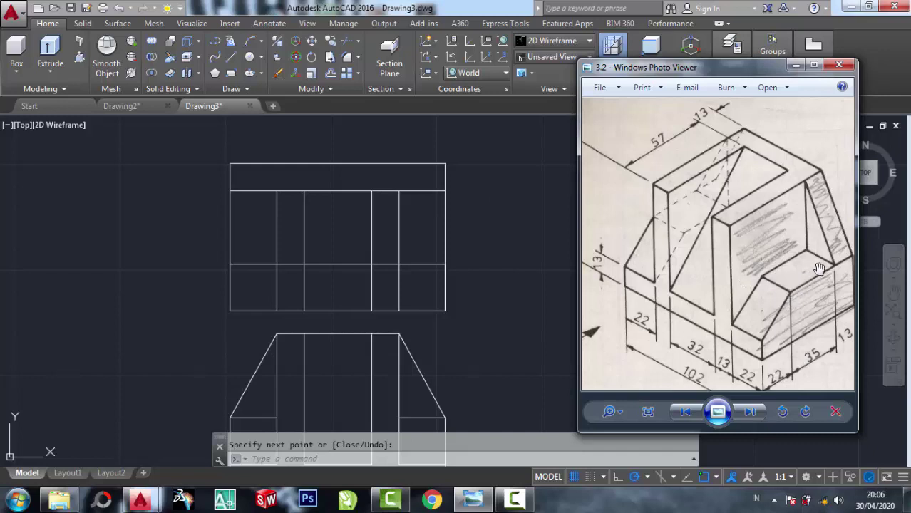
click(469, 255)
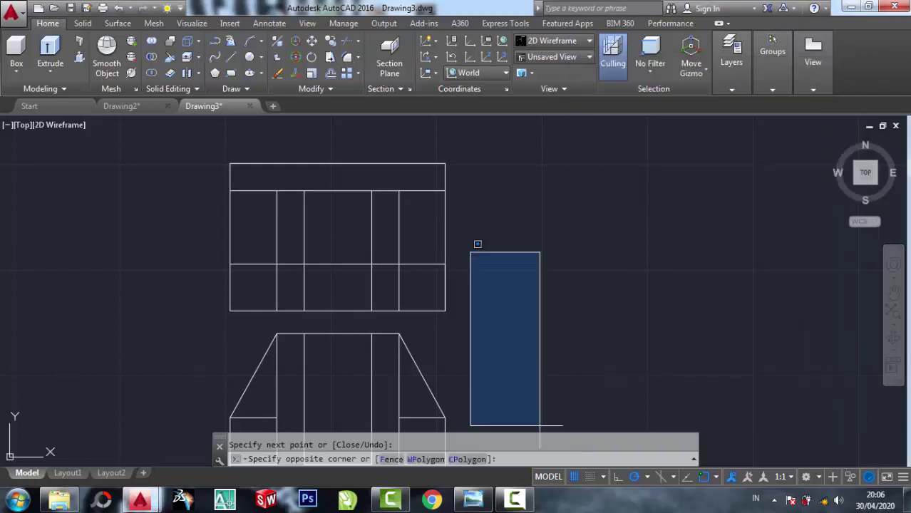
- Attempt a trim using the four vertical lines as cutting edges, then cancel it
click(534, 219)
click(345, 43)
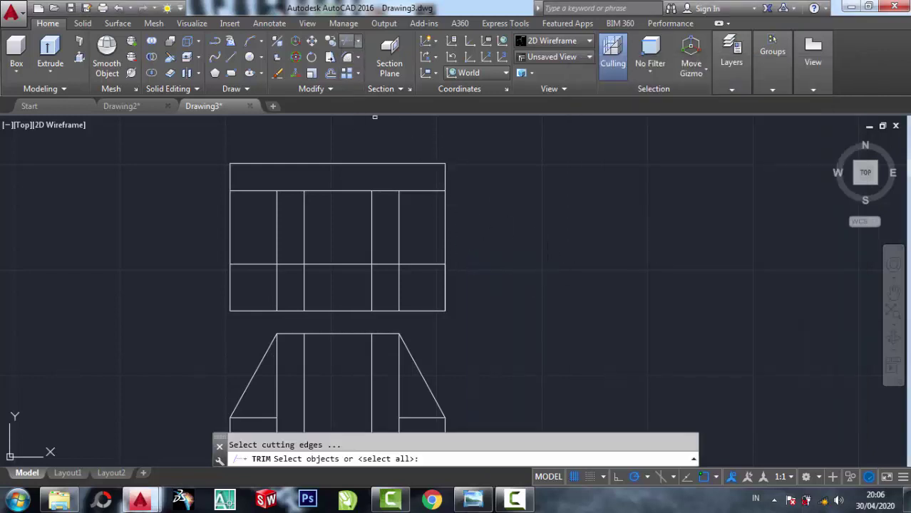
click(382, 234)
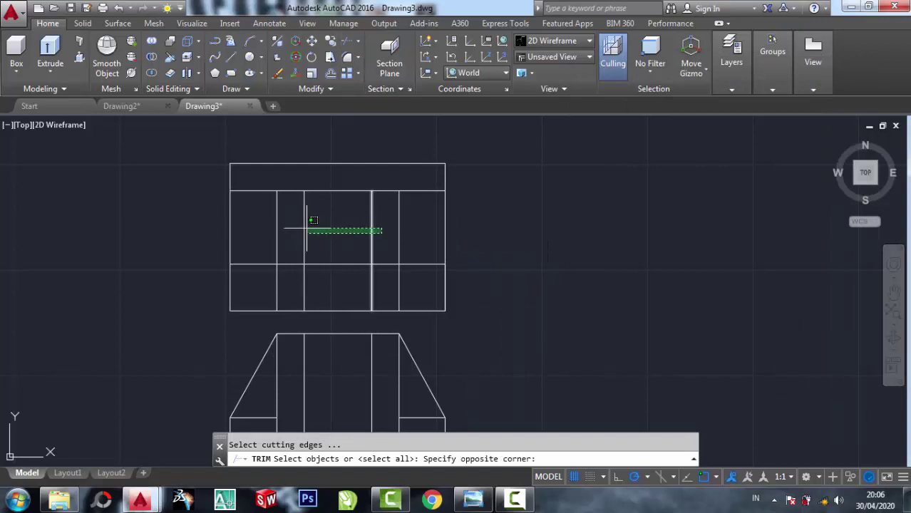
click(401, 245)
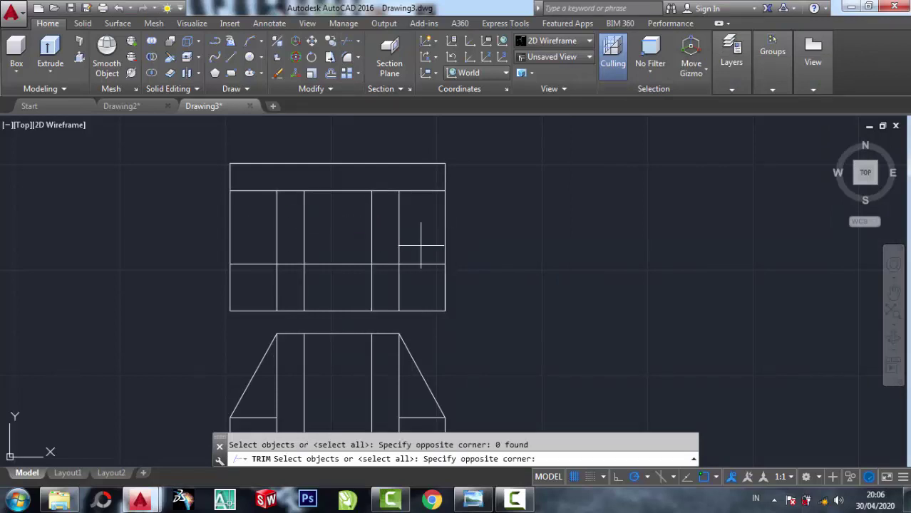
click(419, 241)
click(276, 219)
scroll(304, 259, up, 4)
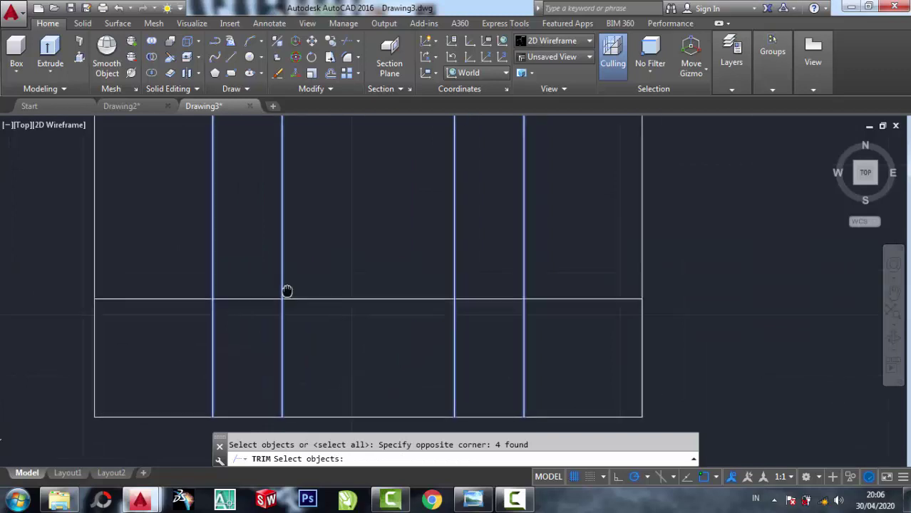
scroll(285, 287, down, 3)
middle_drag(284, 283, 283, 300)
scroll(284, 300, up, 2)
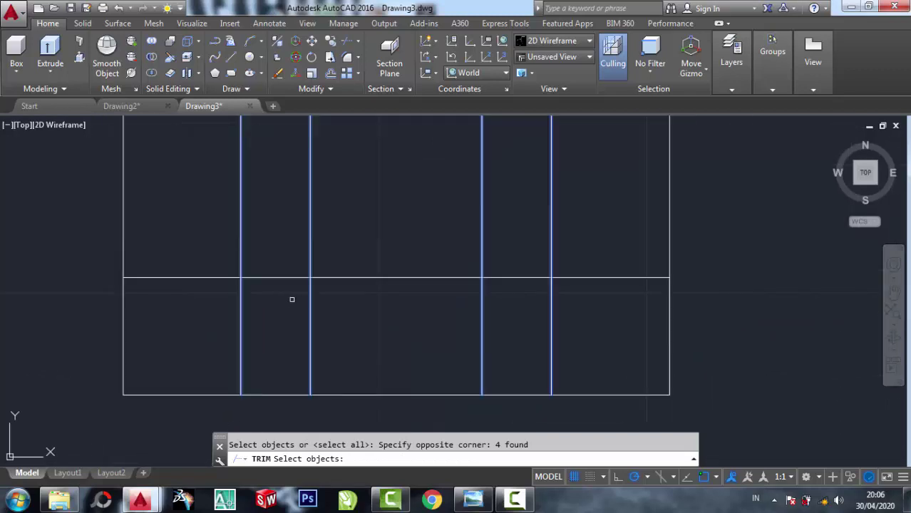
key(Escape)
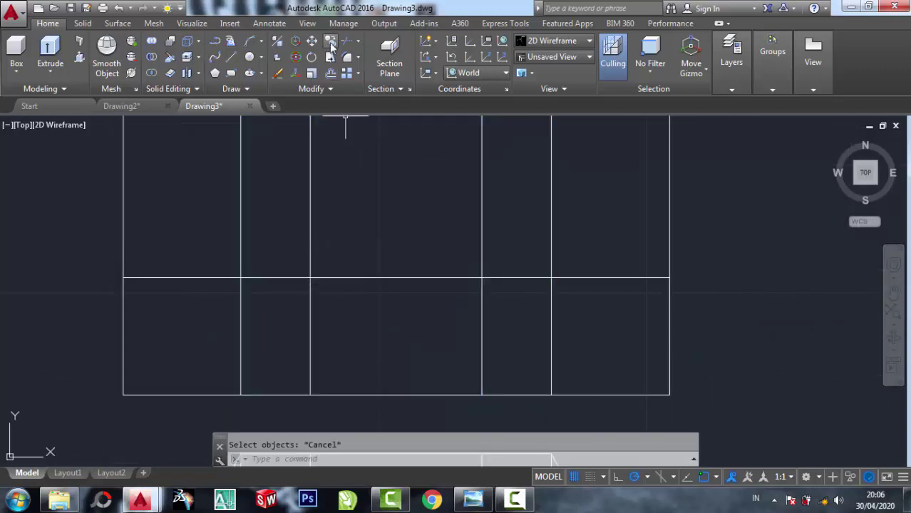
- Trim the new horizontal line between the left and right verticals, keeping only its ends
click(344, 42)
click(275, 224)
click(239, 180)
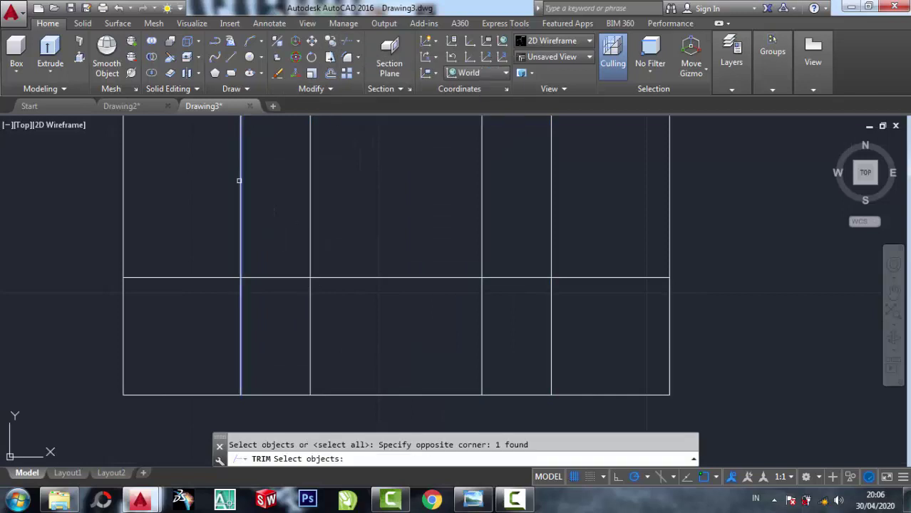
click(560, 209)
click(537, 196)
key(Return)
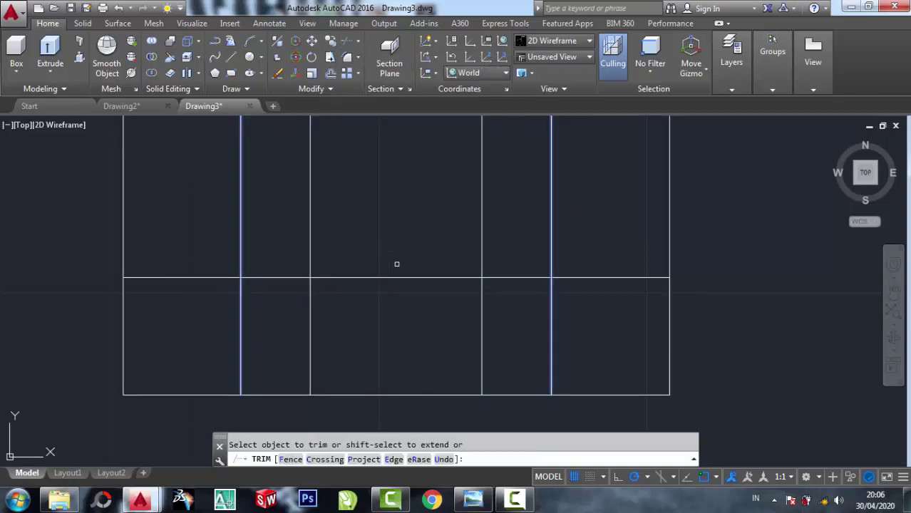
click(408, 278)
right_click(394, 232)
click(412, 242)
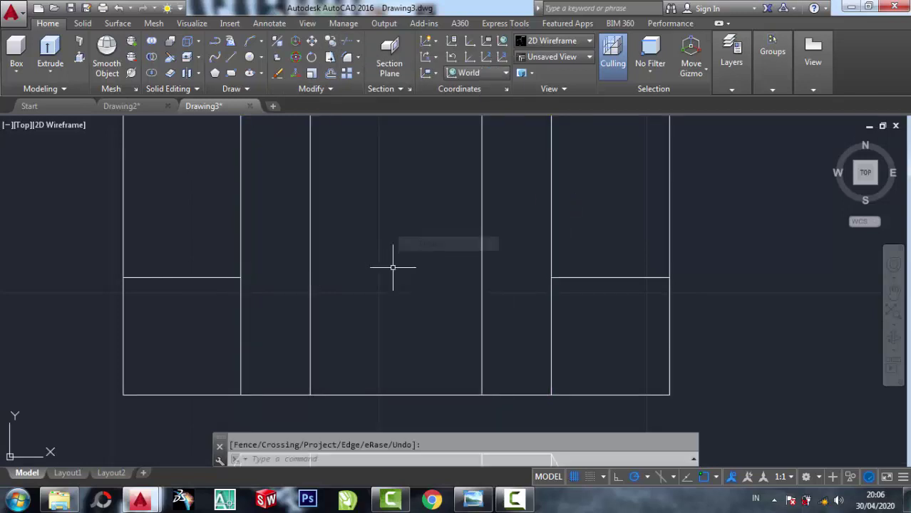
scroll(426, 293, down, 4)
middle_drag(425, 293, 417, 252)
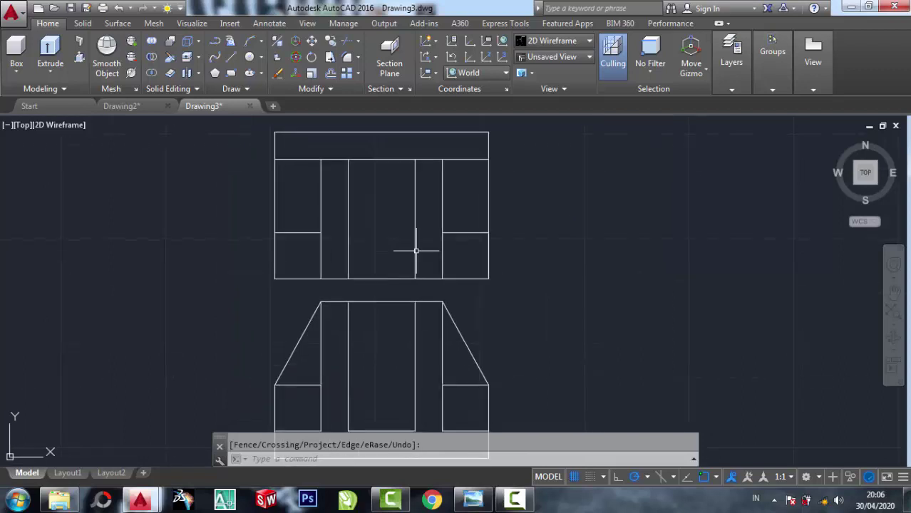
click(472, 499)
- Pan left of the front view and draw a vertical edge from its base to its top
scroll(686, 276, down, 1)
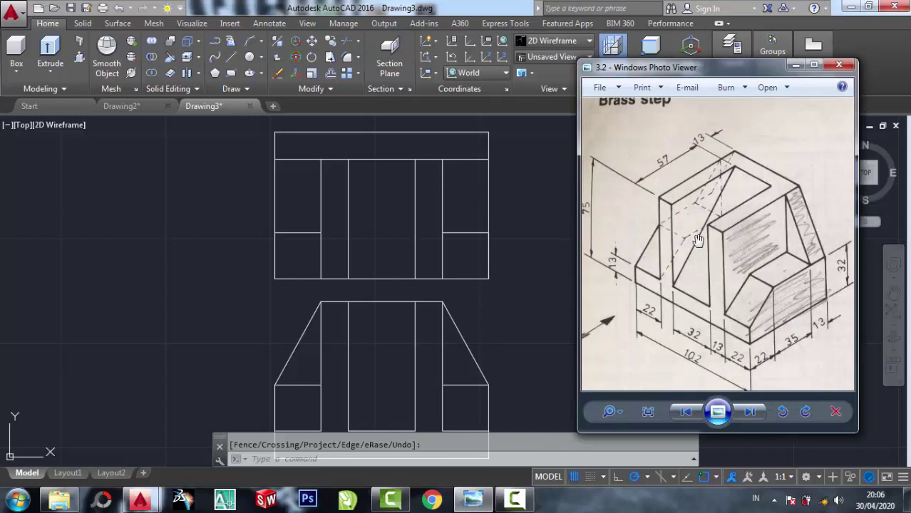
middle_drag(529, 305, 644, 222)
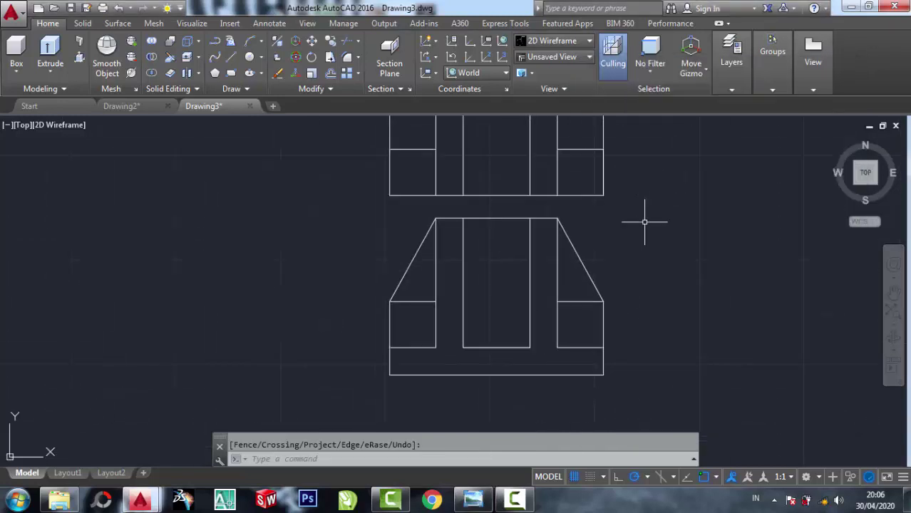
click(231, 57)
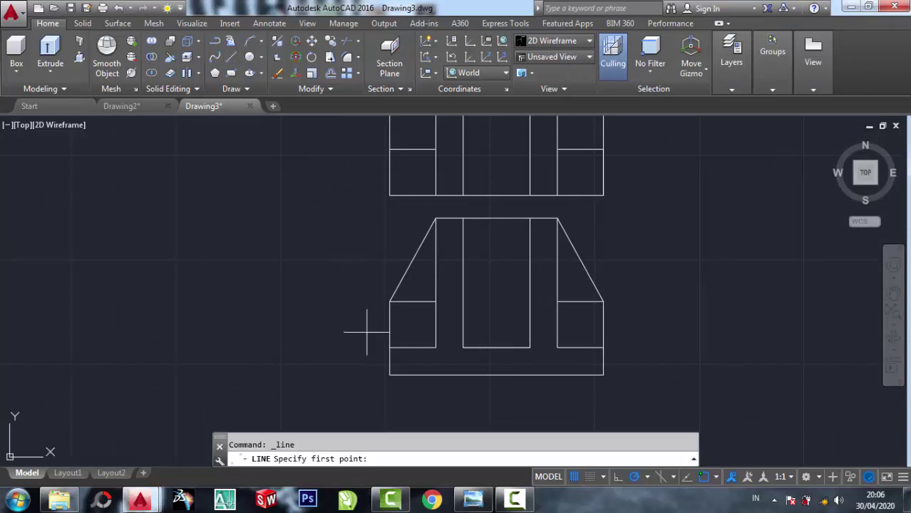
click(366, 374)
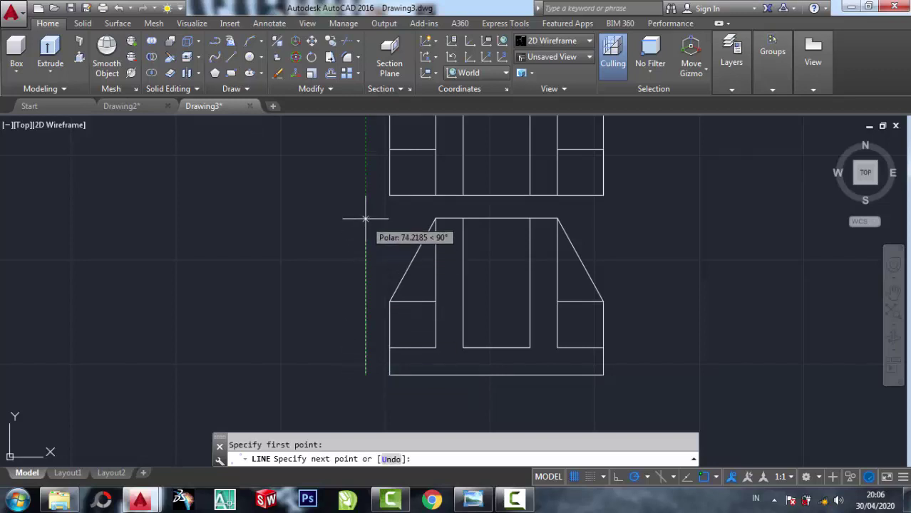
click(473, 499)
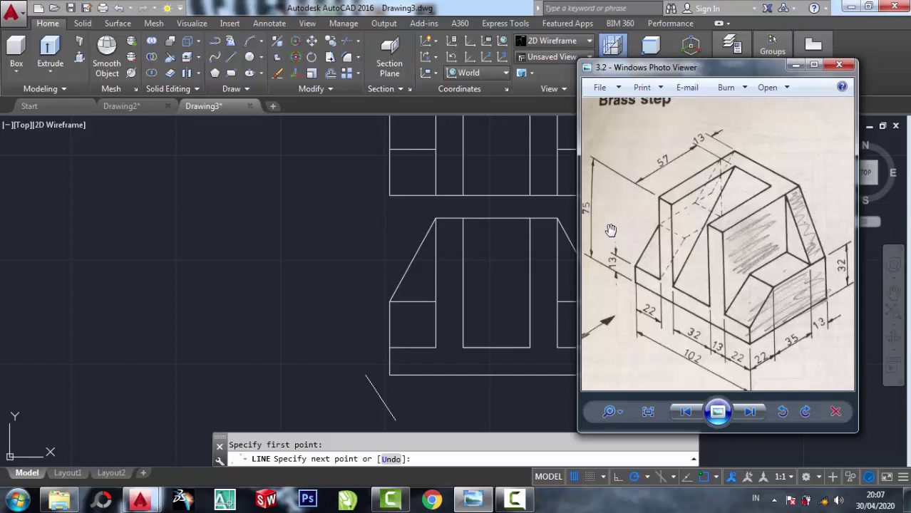
click(411, 255)
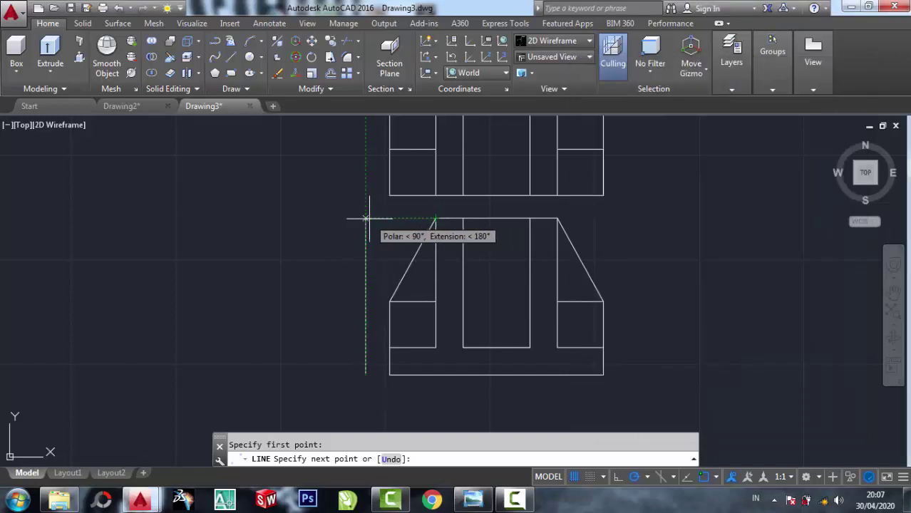
click(366, 219)
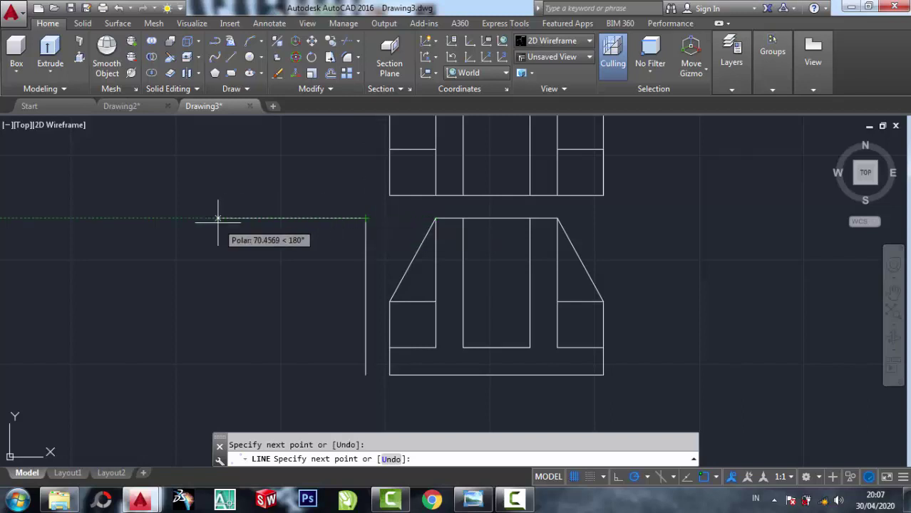
click(472, 498)
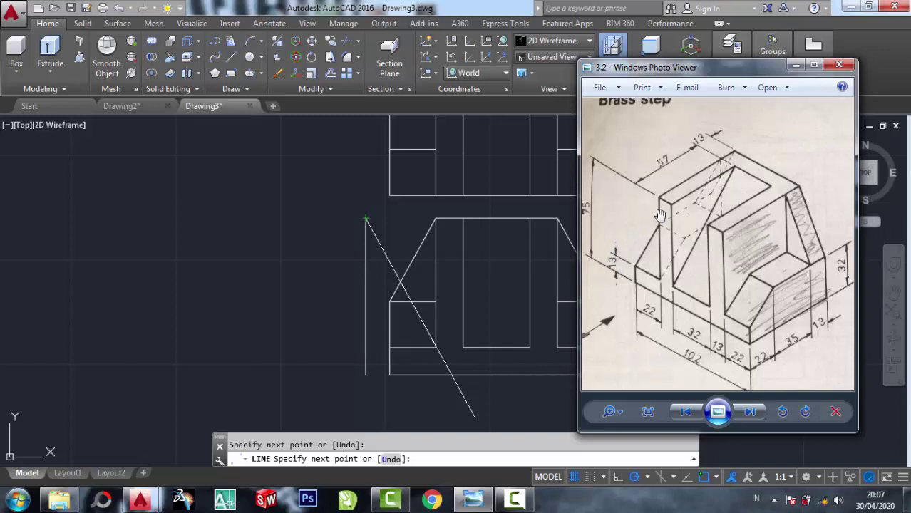
scroll(595, 219, down, 1)
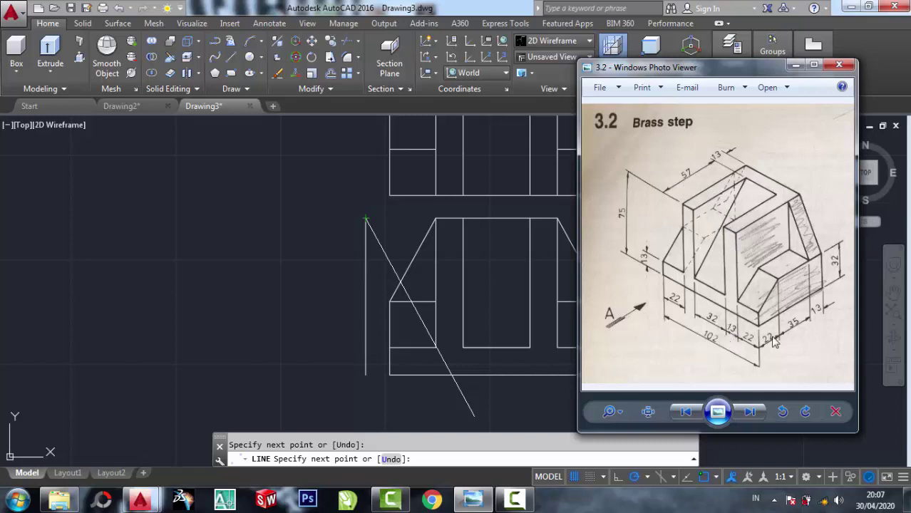
scroll(779, 354, up, 1)
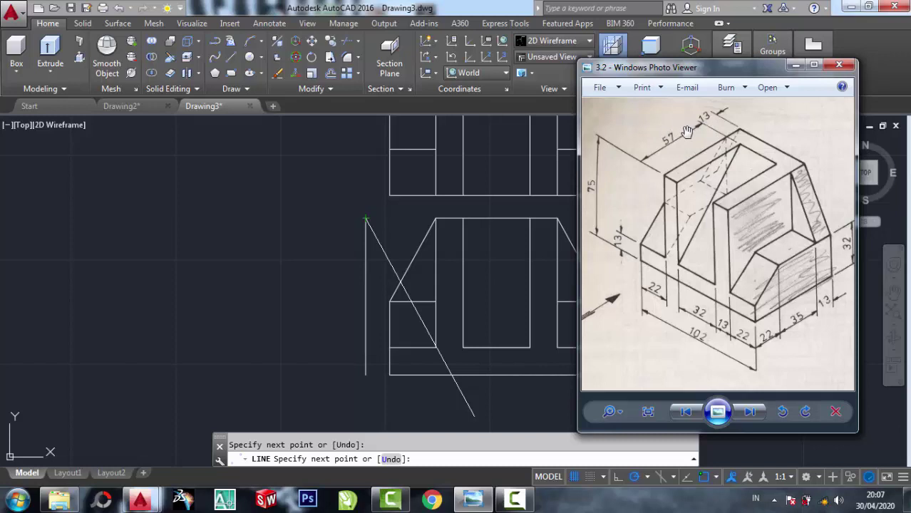
- Finish the outline with a 70-unit top edge and a left edge down to the base, then close it
click(310, 164)
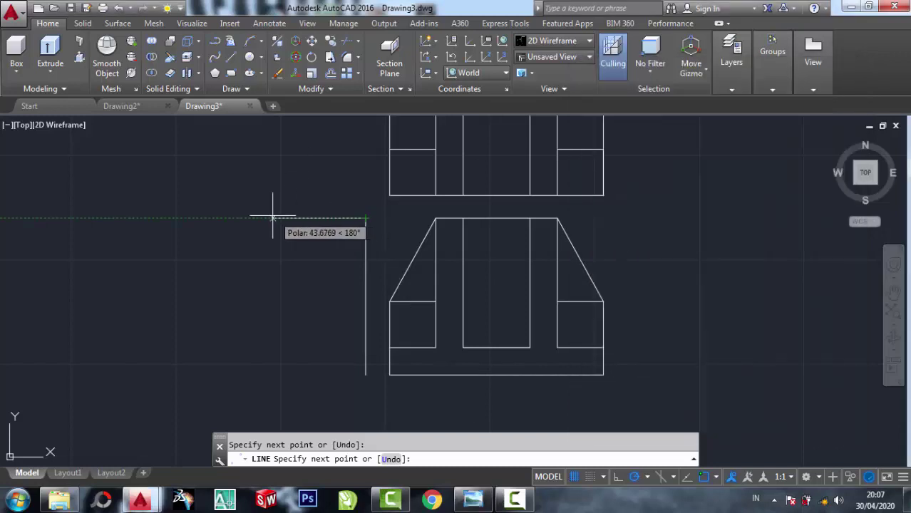
text(790)
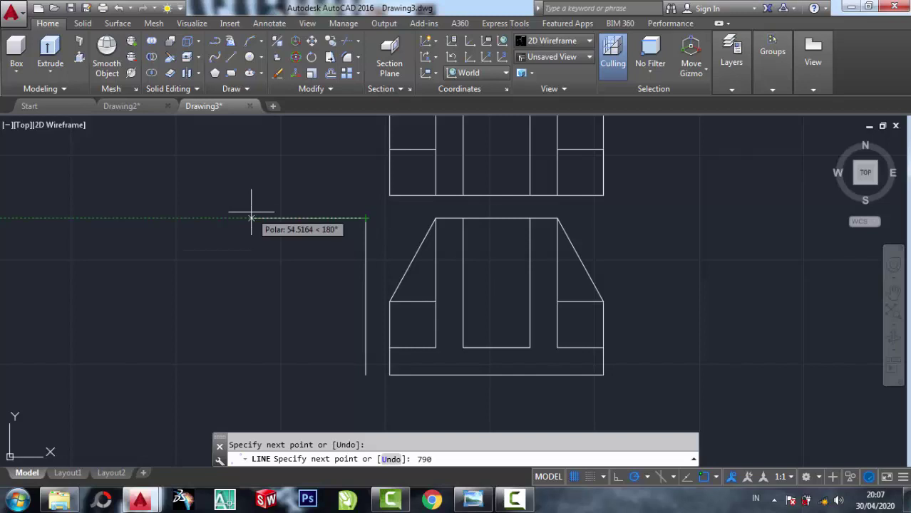
key(BackSpace)
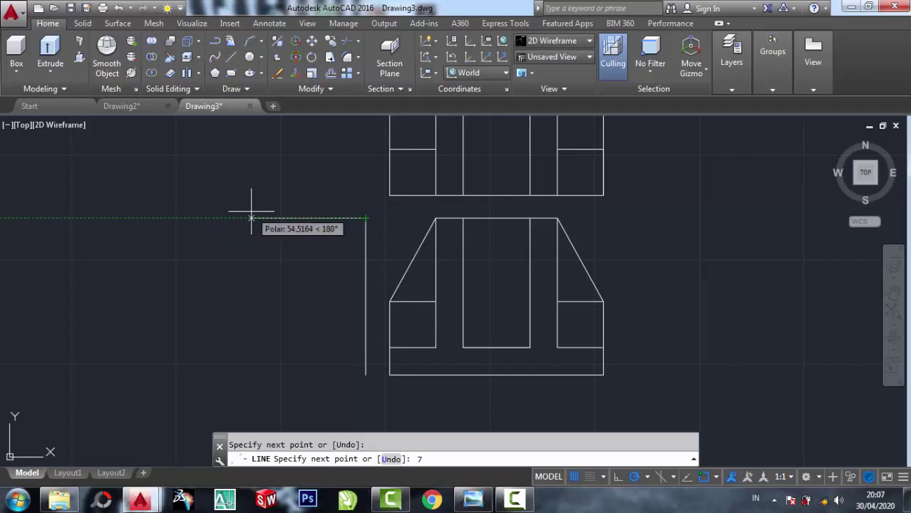
text(0)
key(Return)
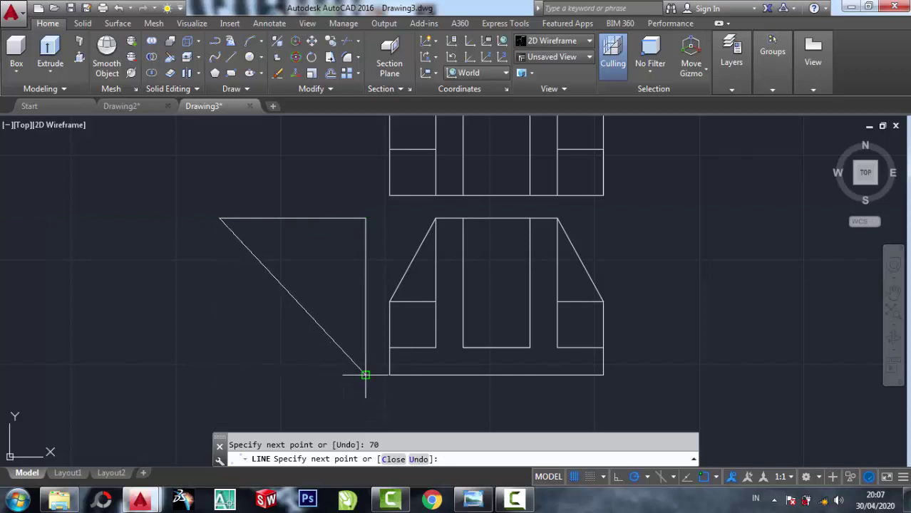
click(207, 374)
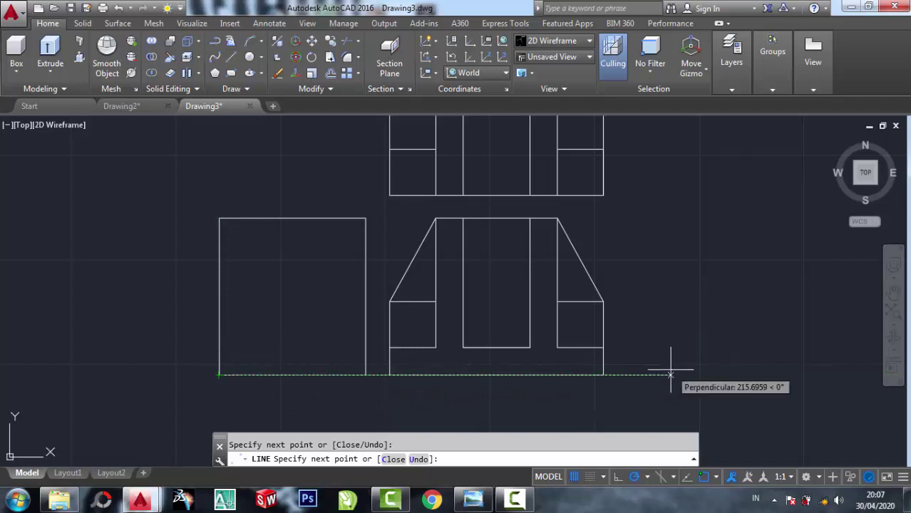
text(c)
key(Return)
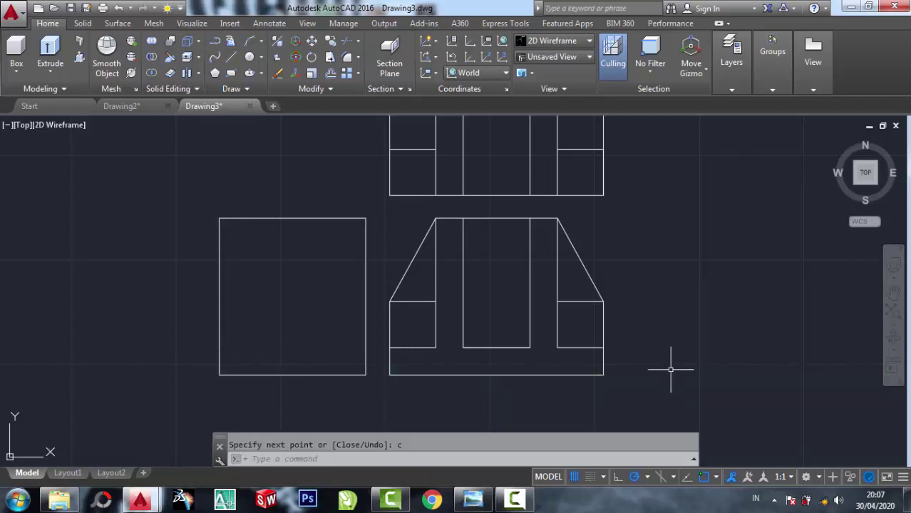
- Compare the drawing against the reference sketch of the block
click(474, 503)
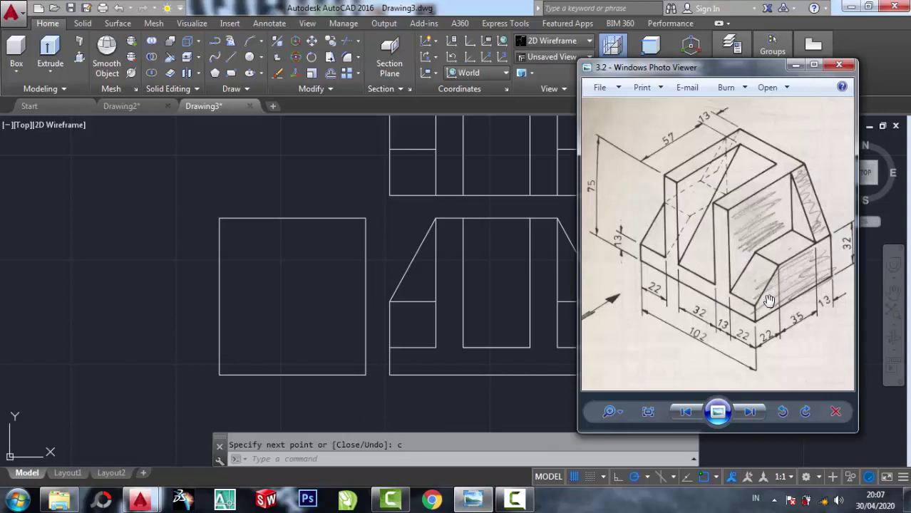
click(378, 261)
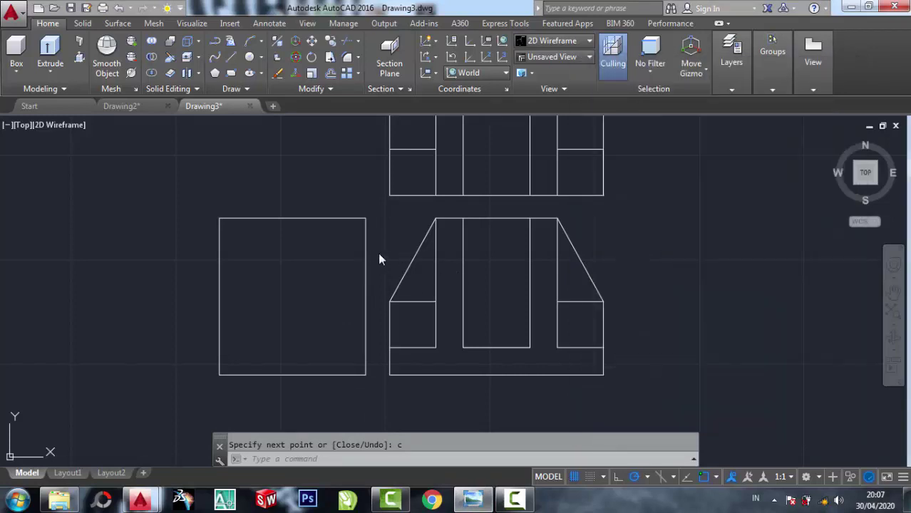
click(230, 57)
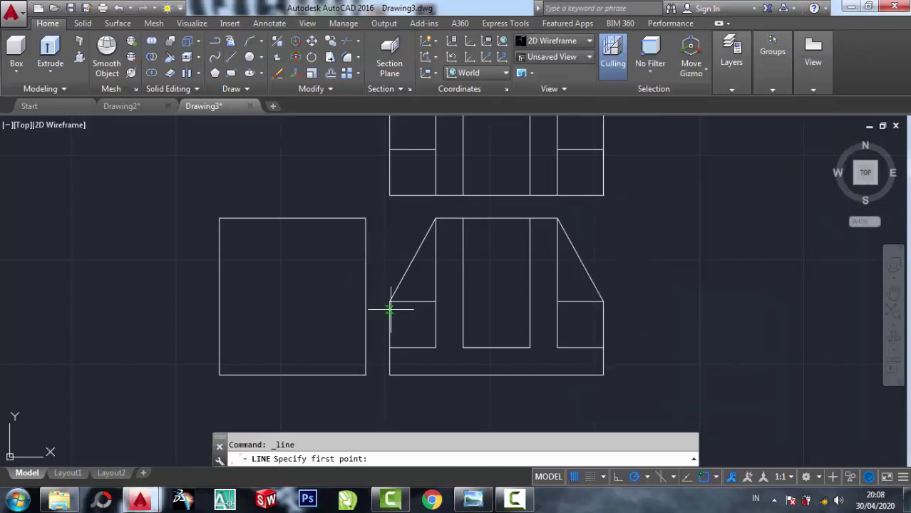
click(473, 499)
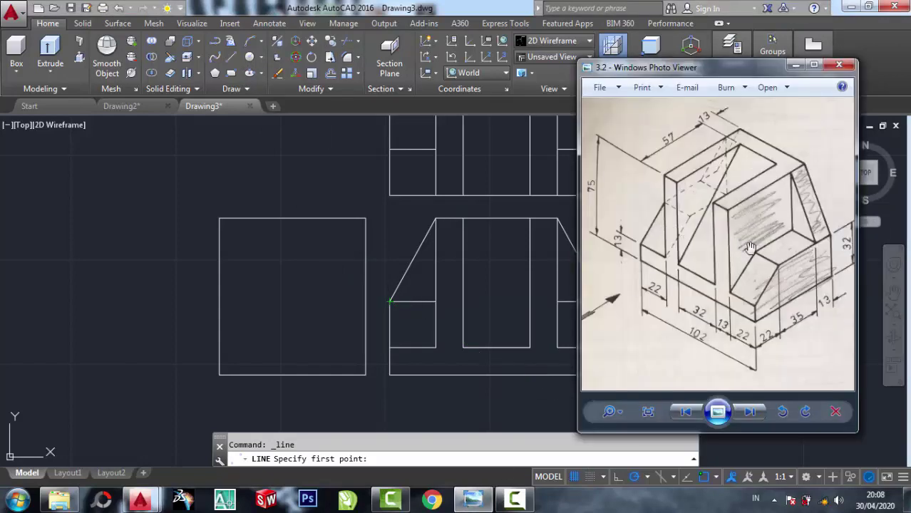
click(387, 187)
- Copy the side-view rectangle's left edge 10 units inward as an inner vertical line
click(329, 40)
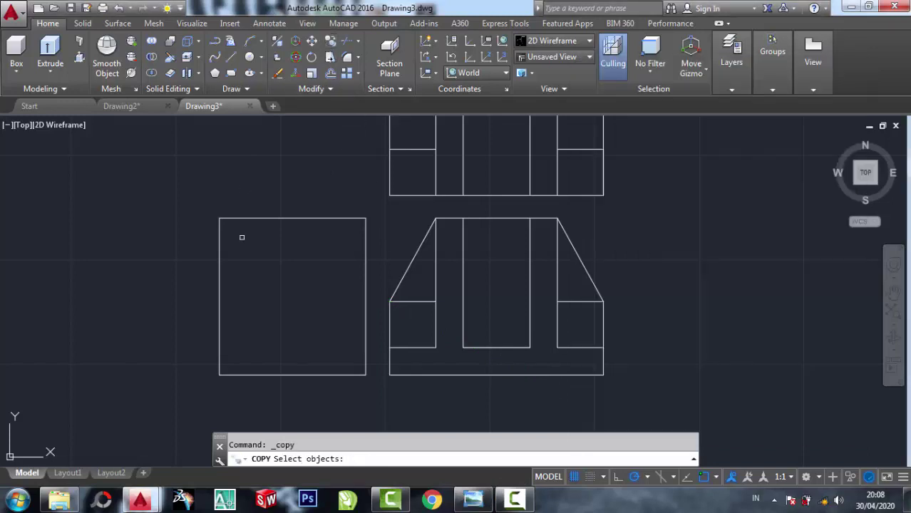
click(250, 295)
click(175, 240)
scroll(223, 328, down, 2)
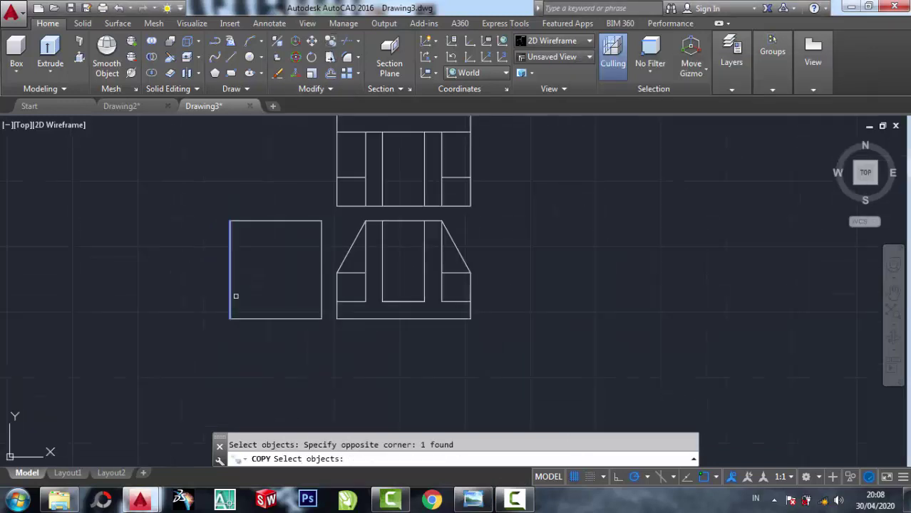
scroll(228, 311, up, 2)
key(Return)
click(228, 324)
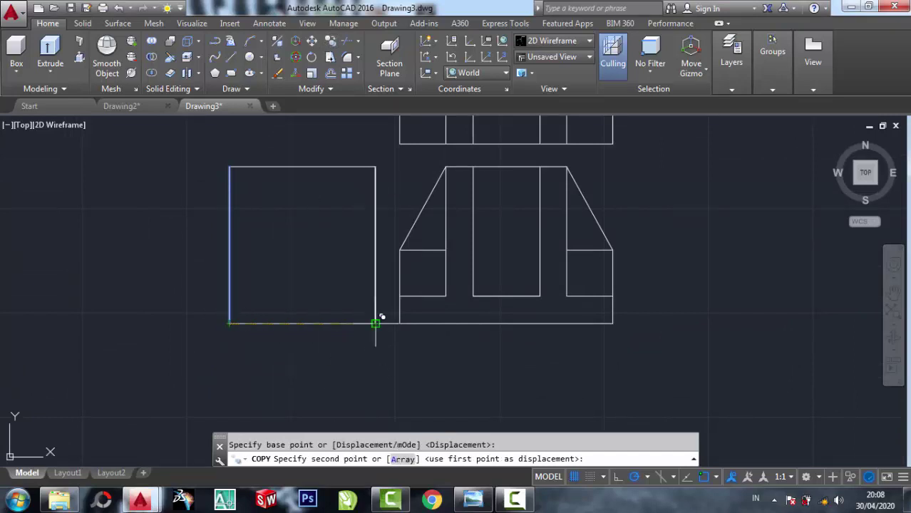
text(10)
key(Return)
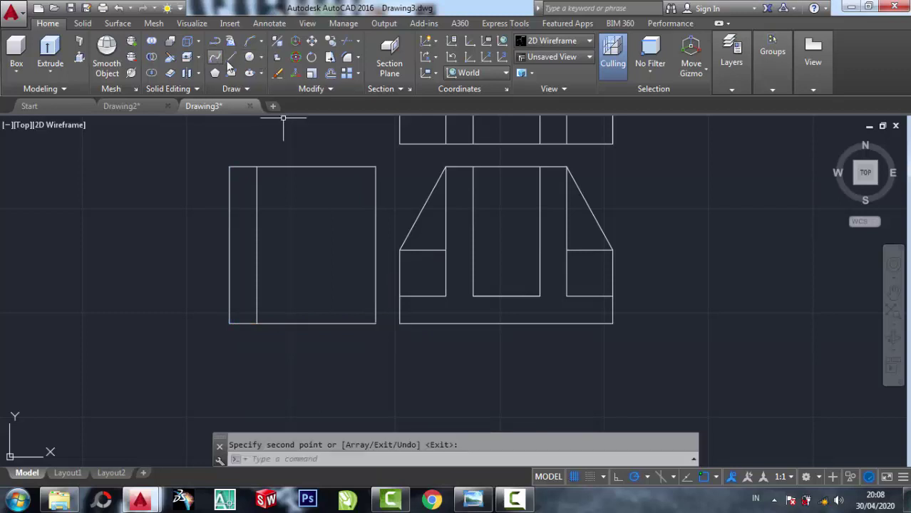
- Project a horizontal line from the front view's slope end across to the side view's left edge
click(229, 57)
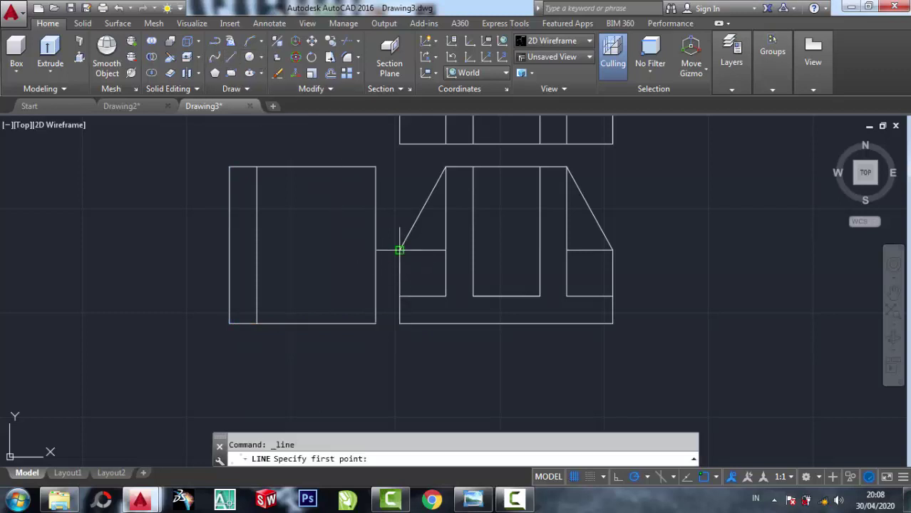
click(400, 250)
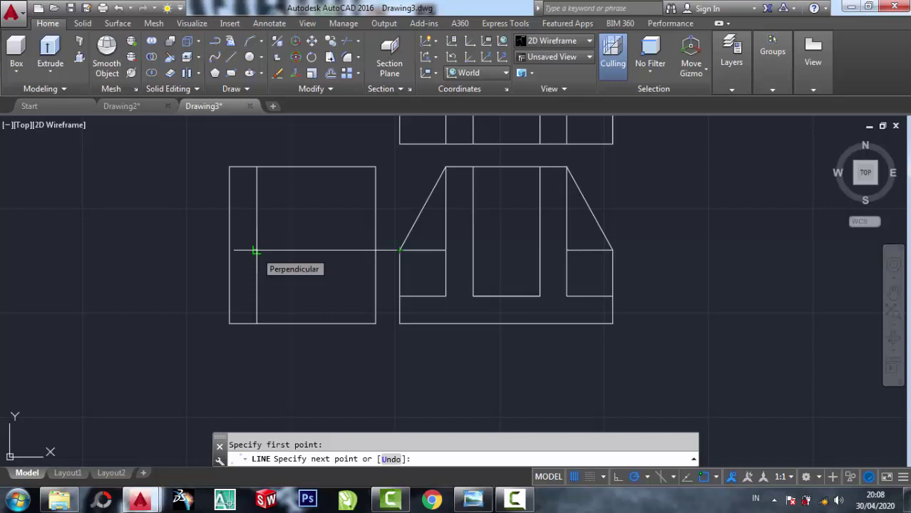
click(230, 250)
right_click(230, 250)
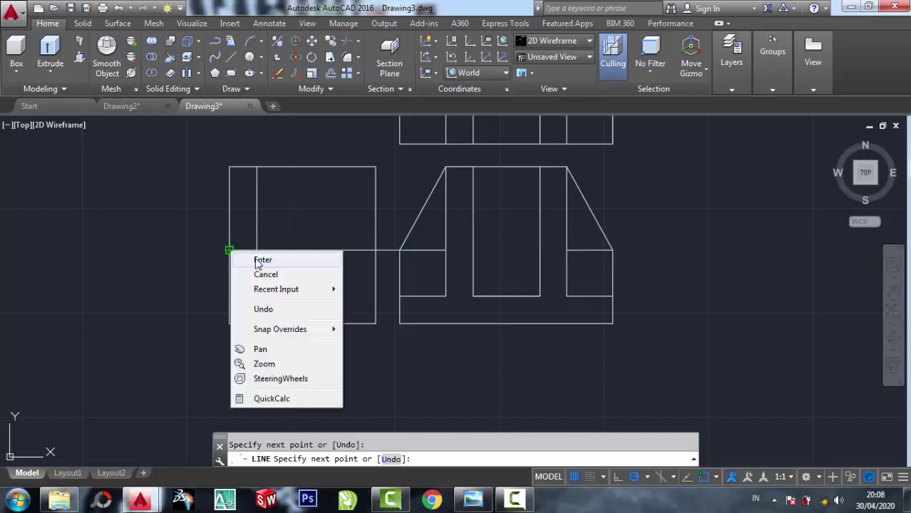
click(258, 258)
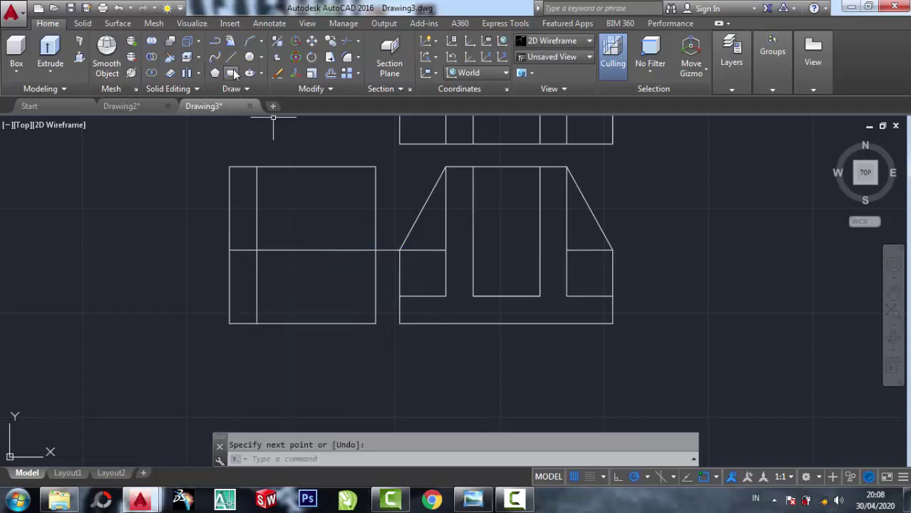
- Draw the 22-unit sloped edge from the side view's right edge down toward its base
click(231, 57)
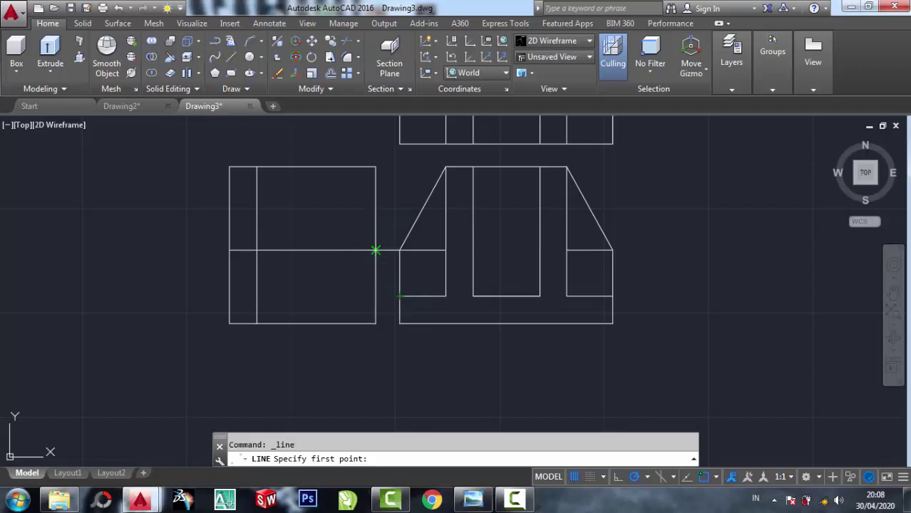
click(375, 250)
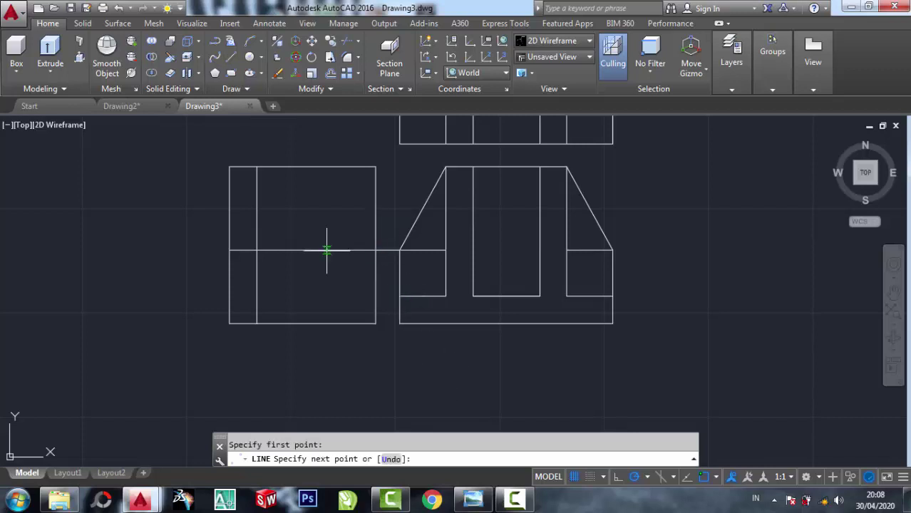
click(489, 498)
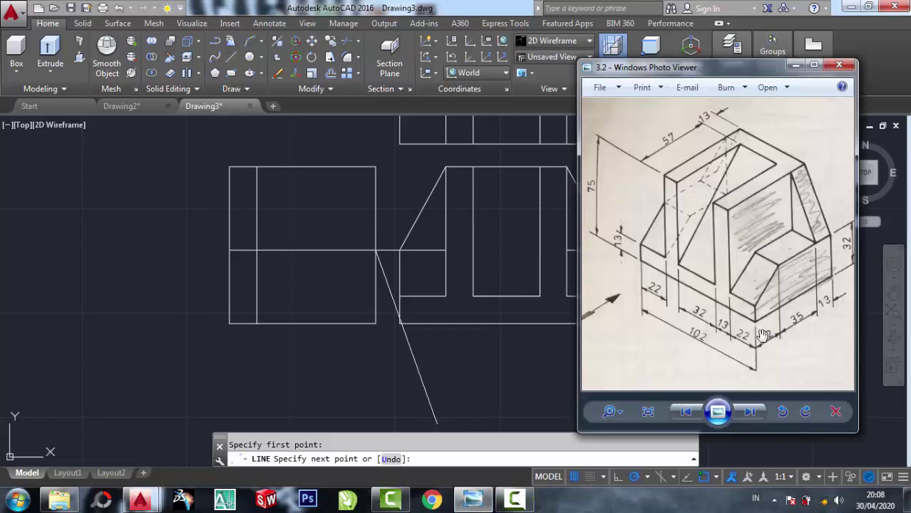
click(128, 243)
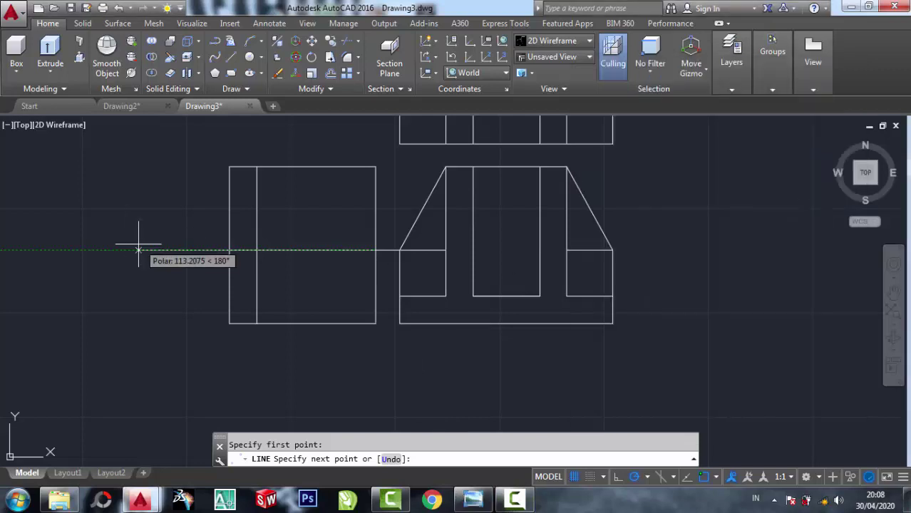
text(22)
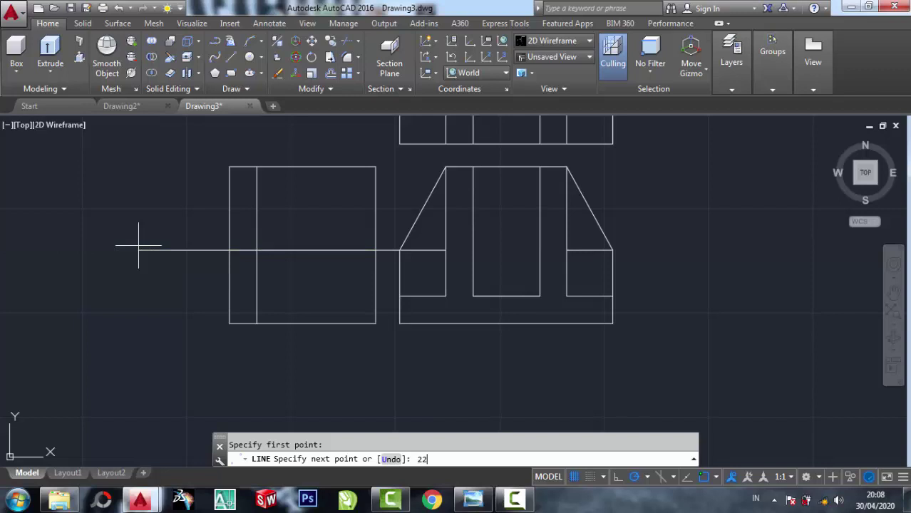
key(Return)
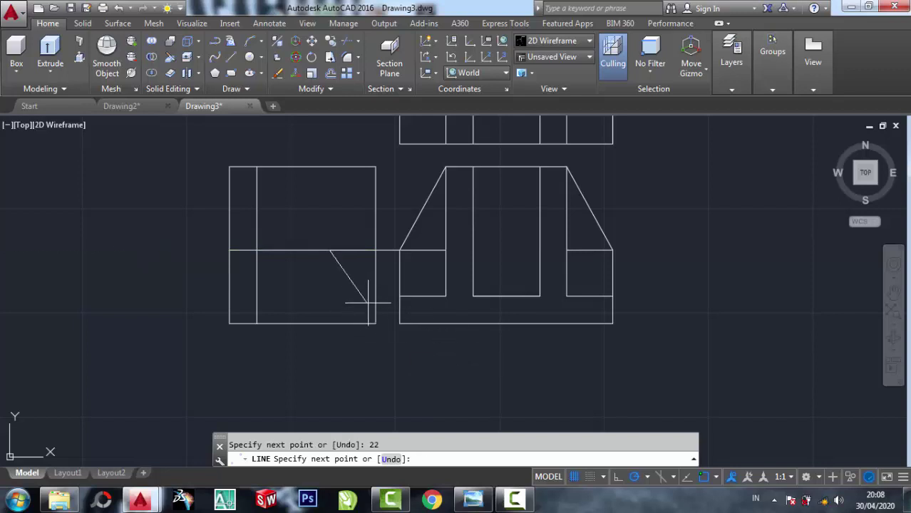
scroll(370, 302, up, 1)
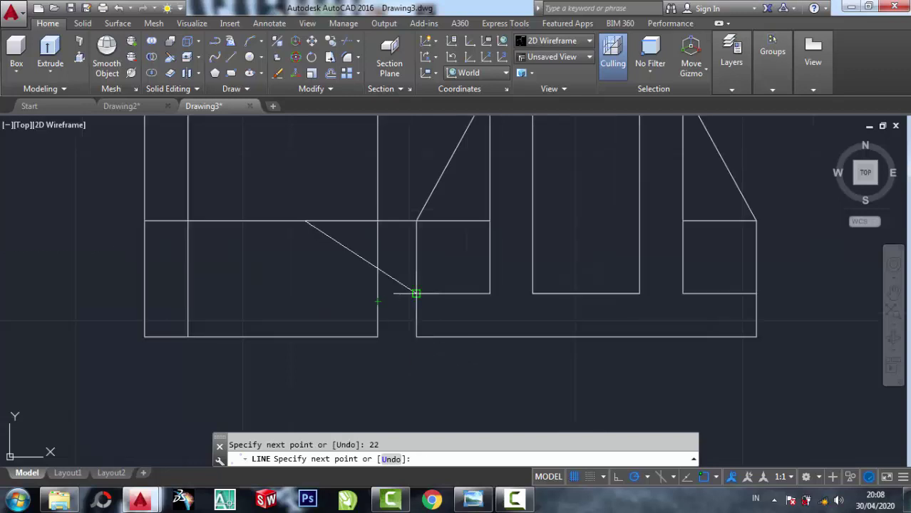
right_click(376, 292)
click(408, 303)
scroll(406, 305, up, 4)
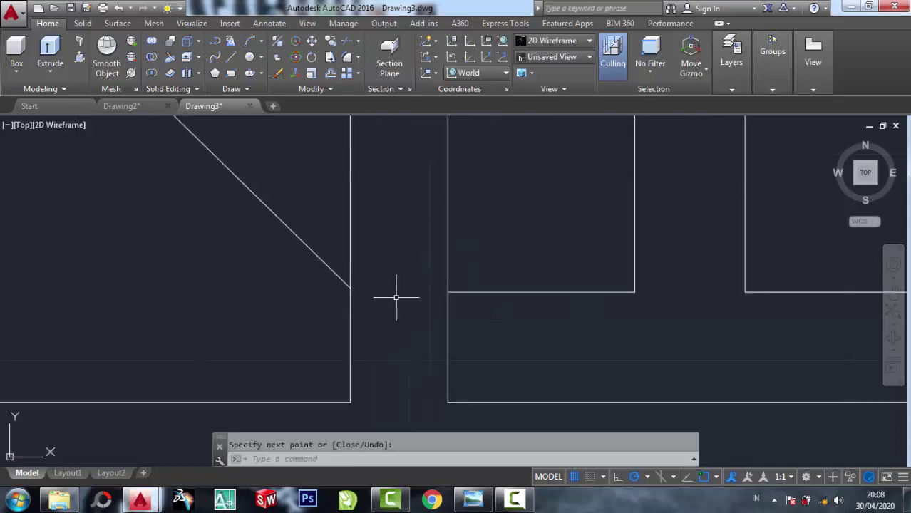
scroll(396, 298, down, 2)
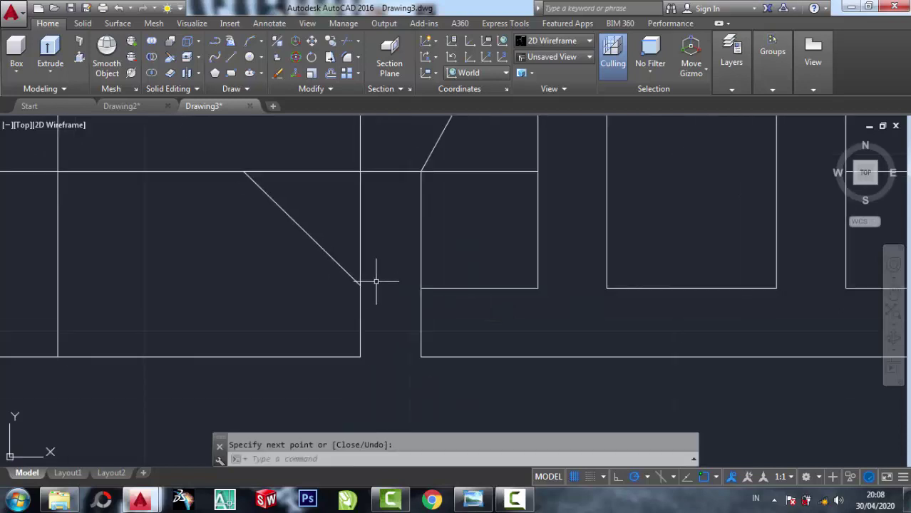
click(278, 74)
- Erase the extra line and trim the horizontal line back to the slope
click(310, 171)
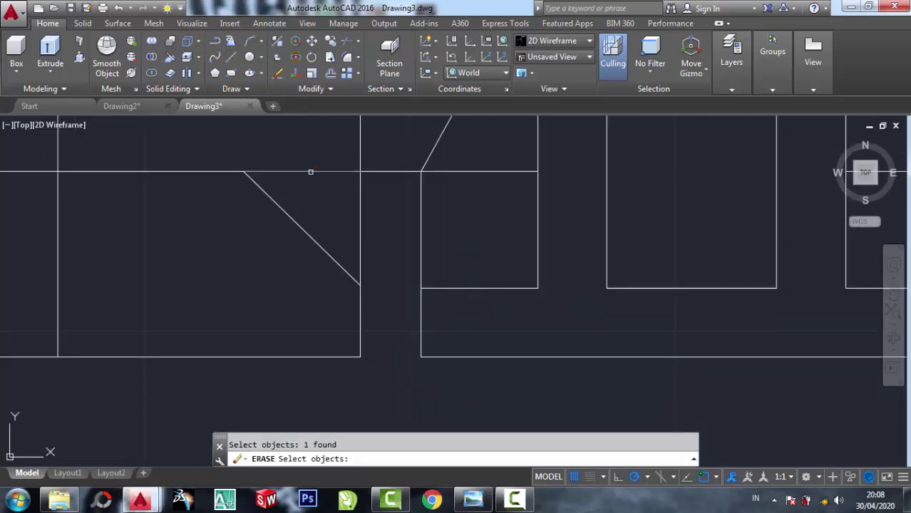
key(Return)
click(351, 41)
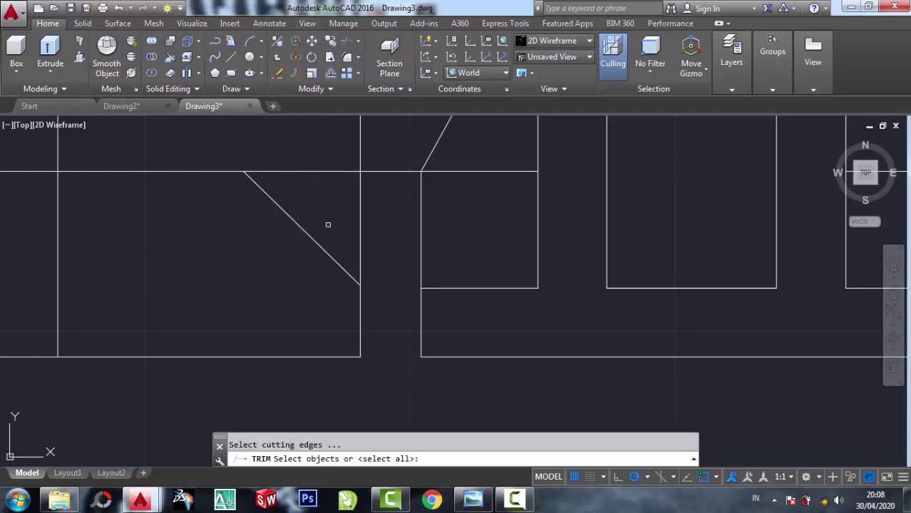
drag(327, 225, 266, 222)
middle_drag(310, 192, 319, 205)
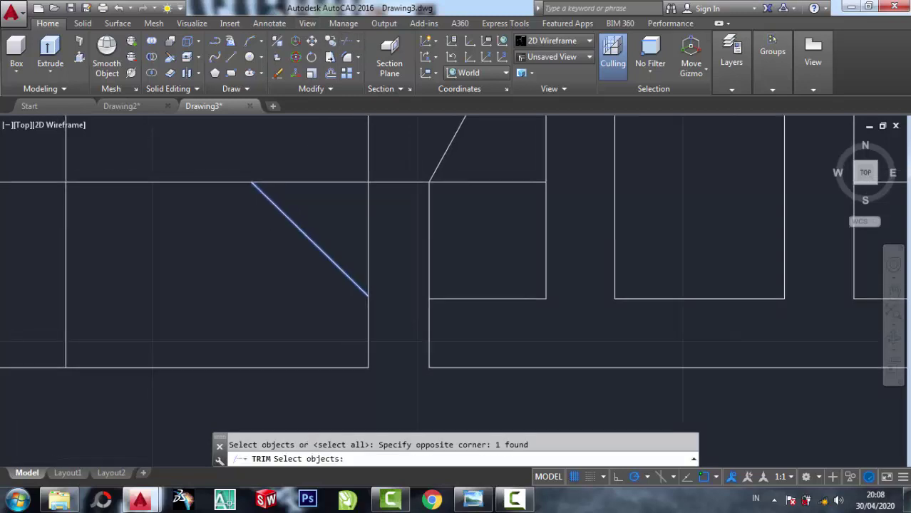
key(Return)
click(340, 207)
click(319, 173)
scroll(441, 323, down, 2)
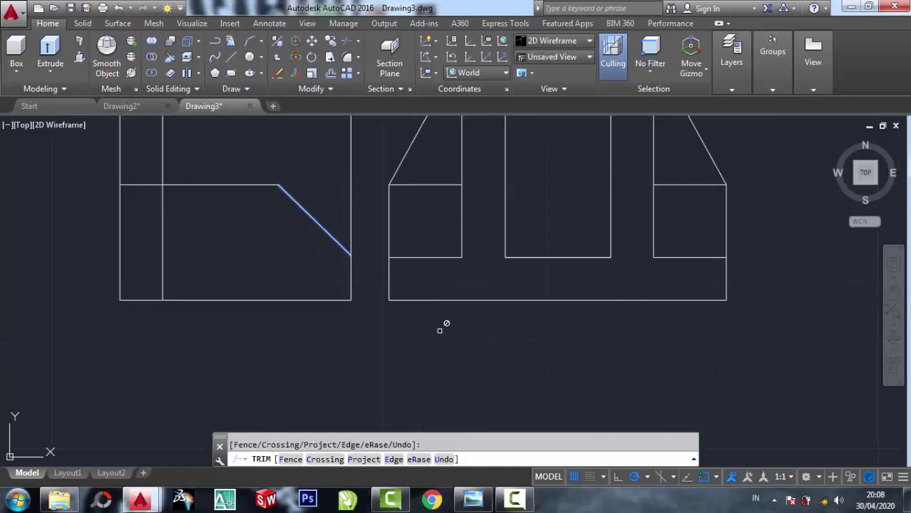
click(473, 499)
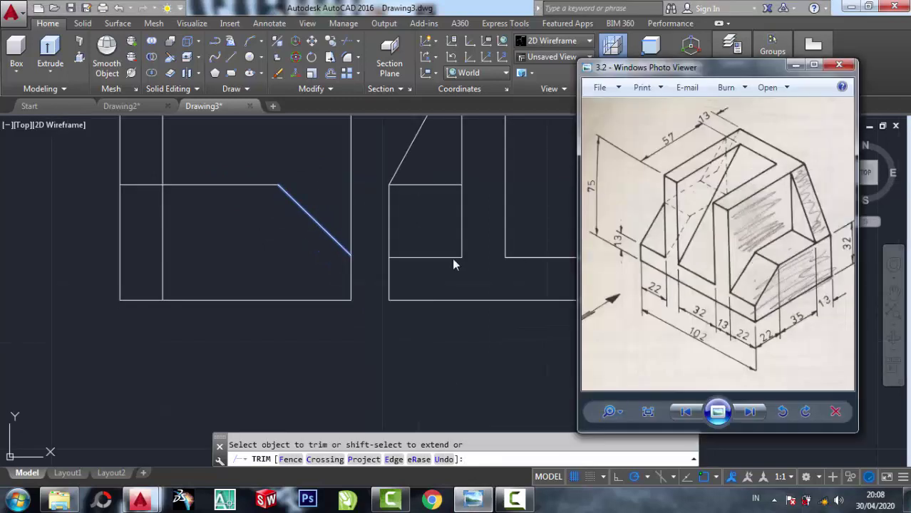
click(213, 225)
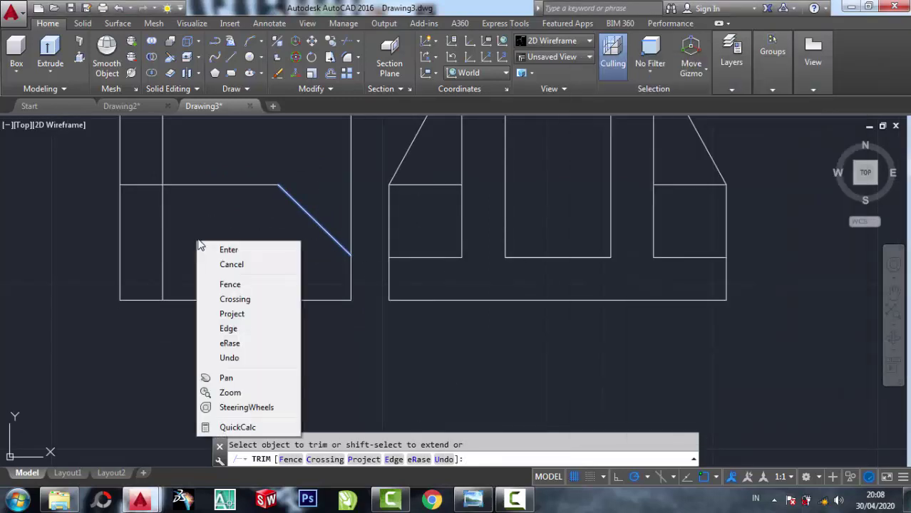
right_click(197, 239)
click(172, 243)
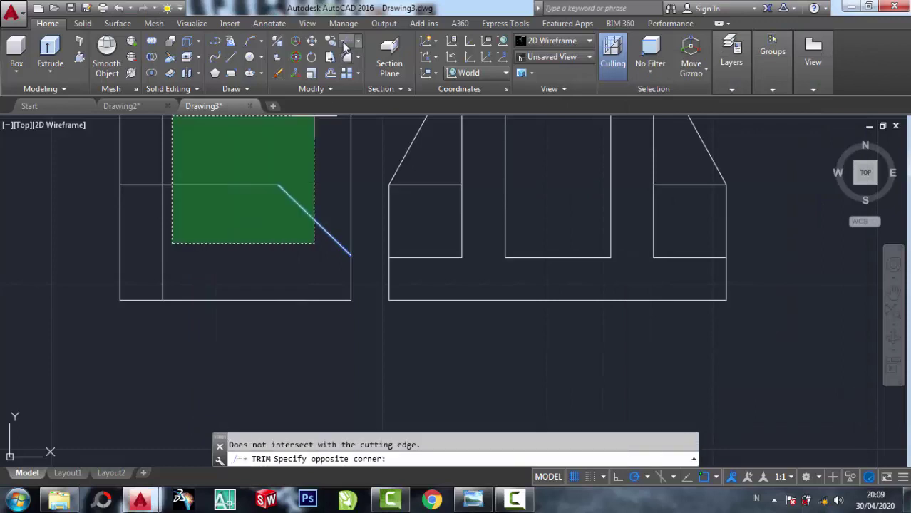
- Trim the inner vertical line below the horizontal line so it stops there
key(Escape)
key(Escape)
key(space)
click(192, 244)
click(151, 174)
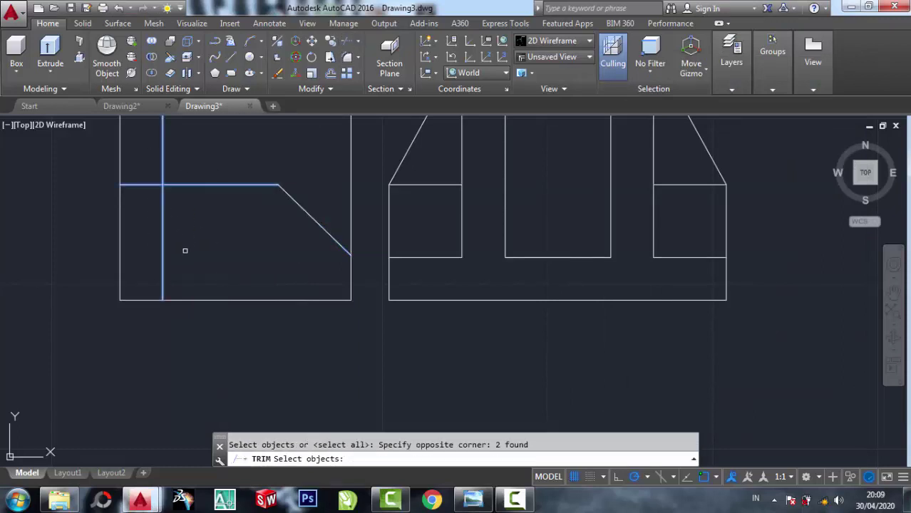
key(Return)
click(189, 252)
click(142, 210)
right_click(208, 142)
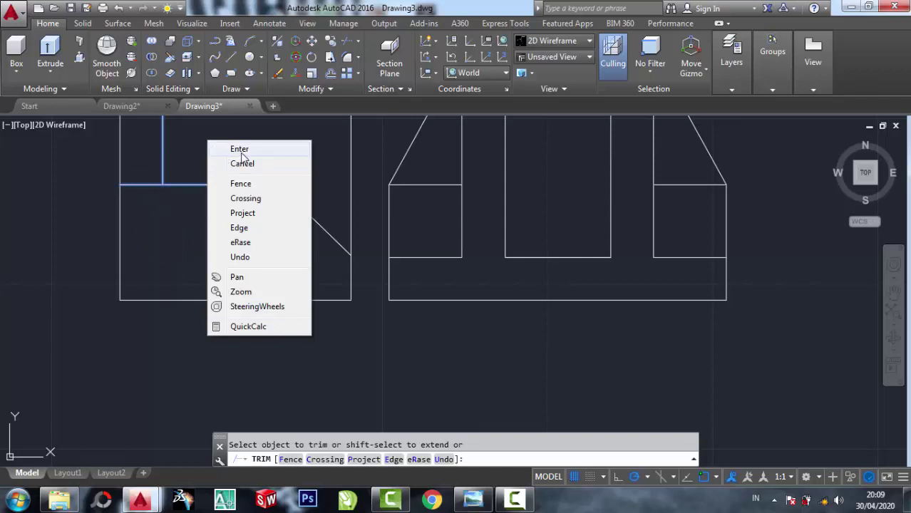
click(242, 156)
scroll(250, 235, down, 2)
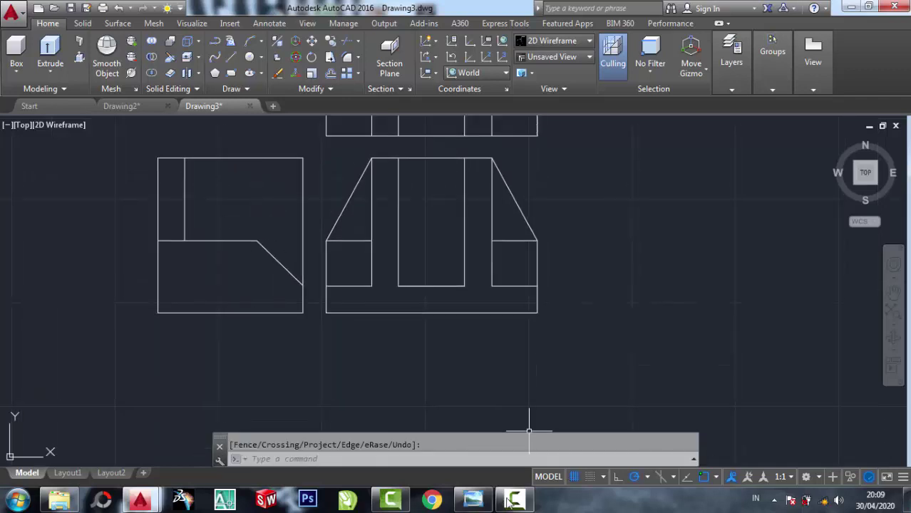
click(473, 500)
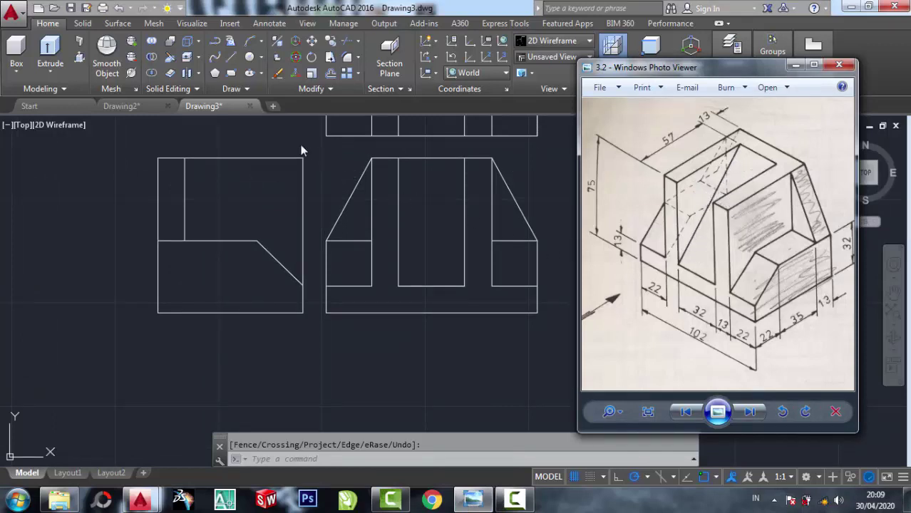
- Draw a line from the inner vertical's top endpoint to the slope's lower endpoint
click(220, 140)
click(231, 60)
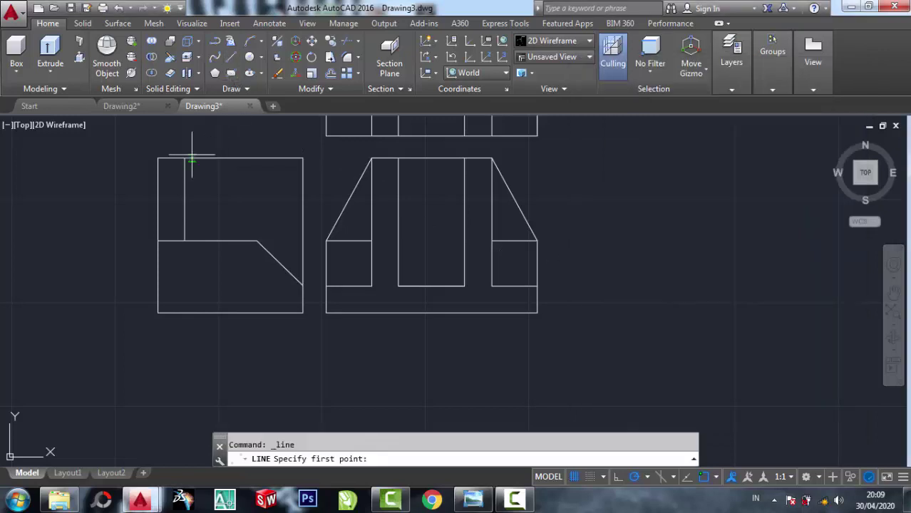
click(184, 158)
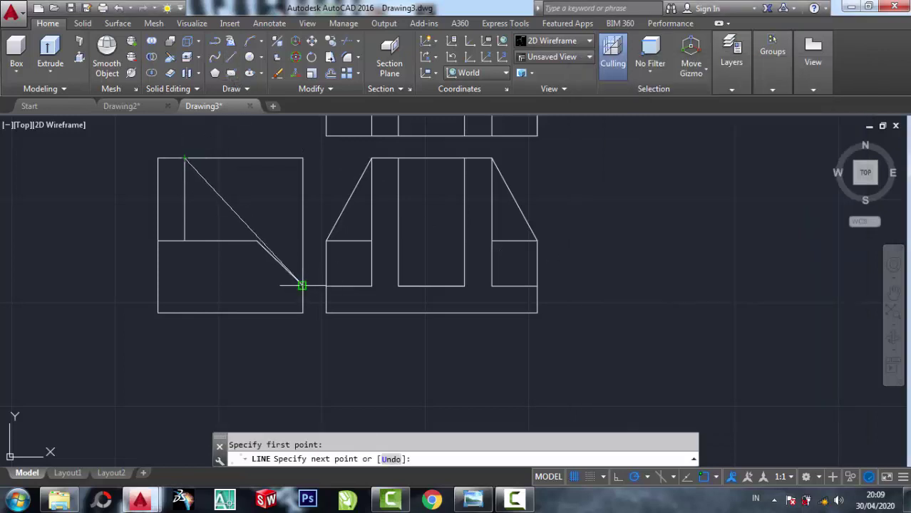
right_click(301, 285)
click(342, 311)
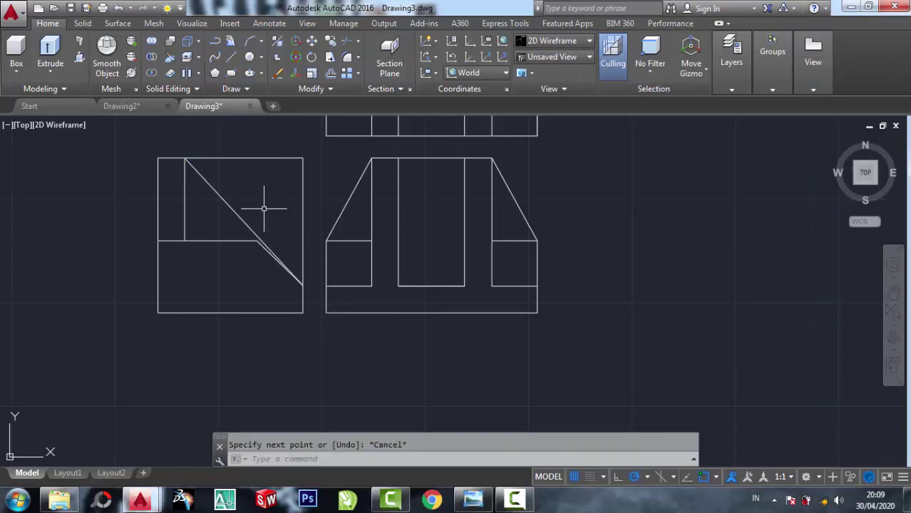
scroll(258, 209, up, 2)
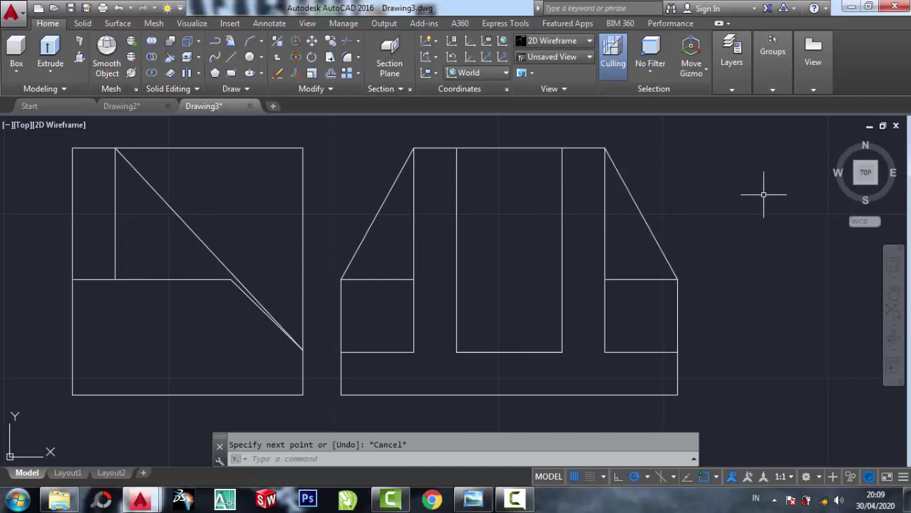
- Create four new layers in the Layer Properties Manager
click(726, 95)
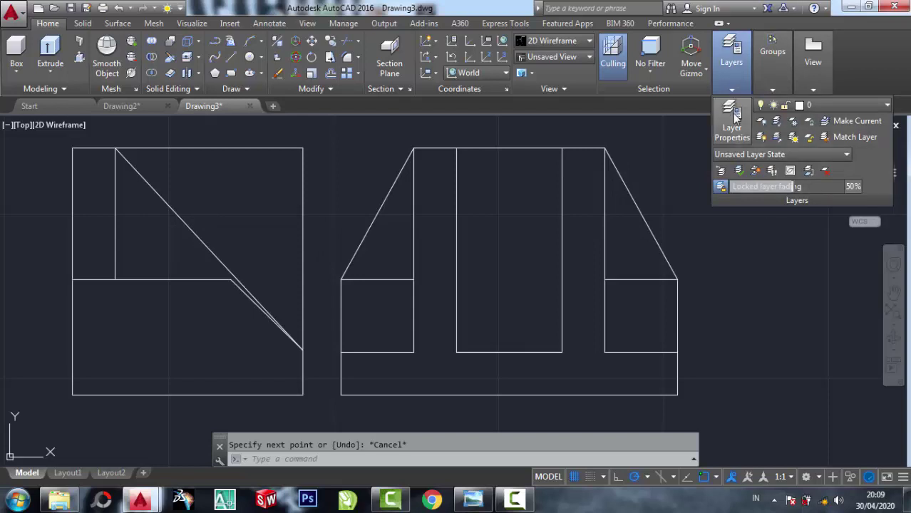
click(732, 113)
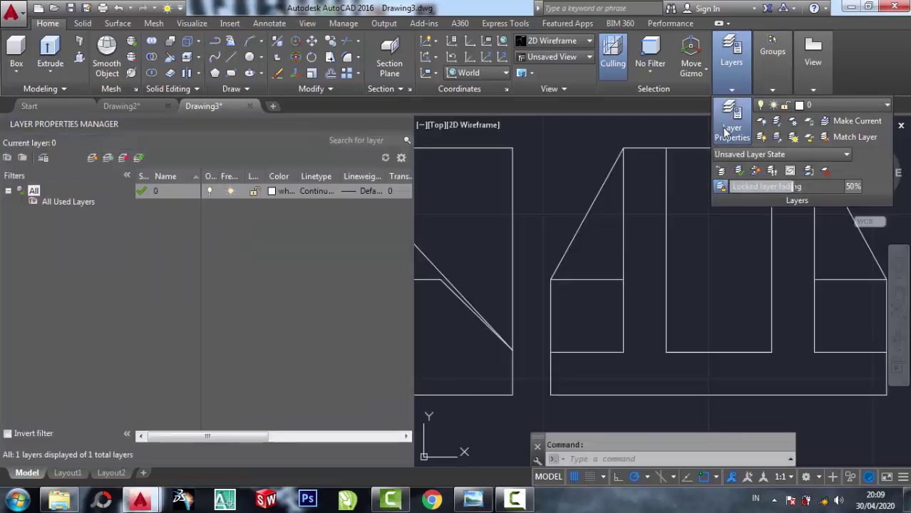
click(93, 158)
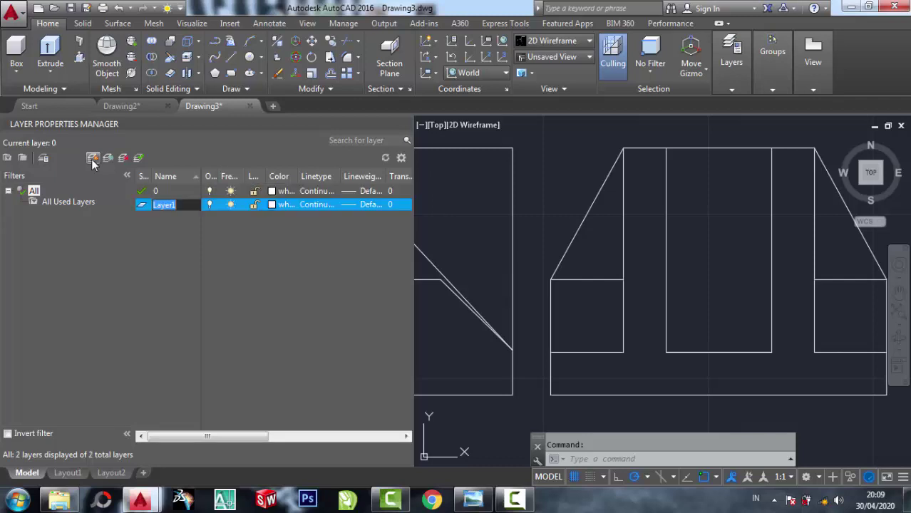
click(93, 158)
click(93, 158)
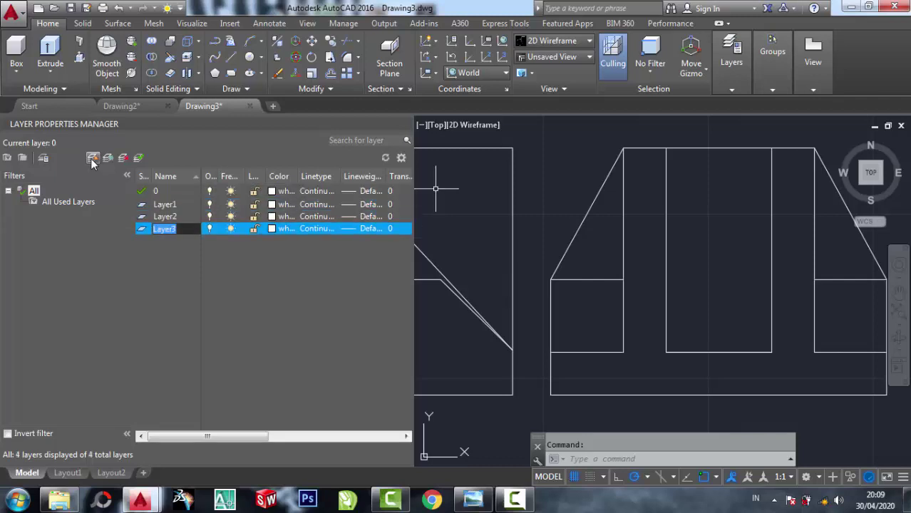
click(92, 159)
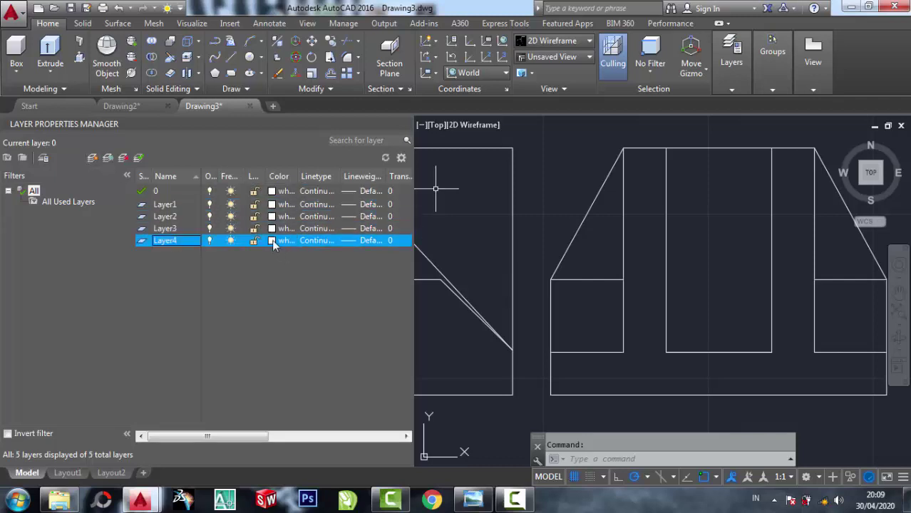
- Colour Layer4 red and Layer3 magenta
click(272, 241)
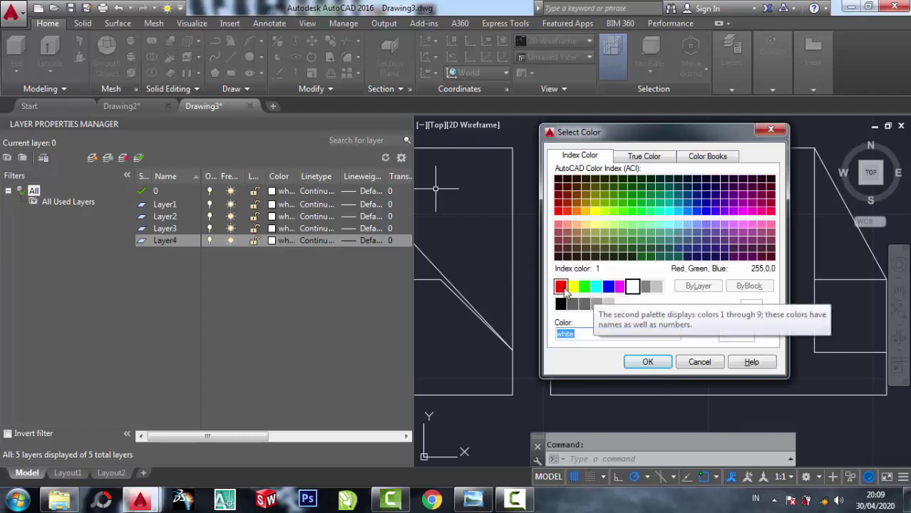
click(561, 287)
click(647, 362)
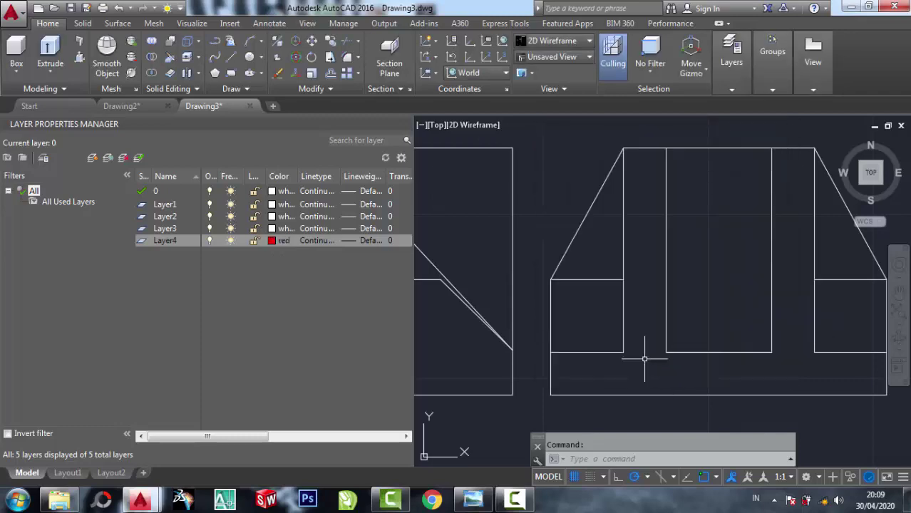
click(271, 229)
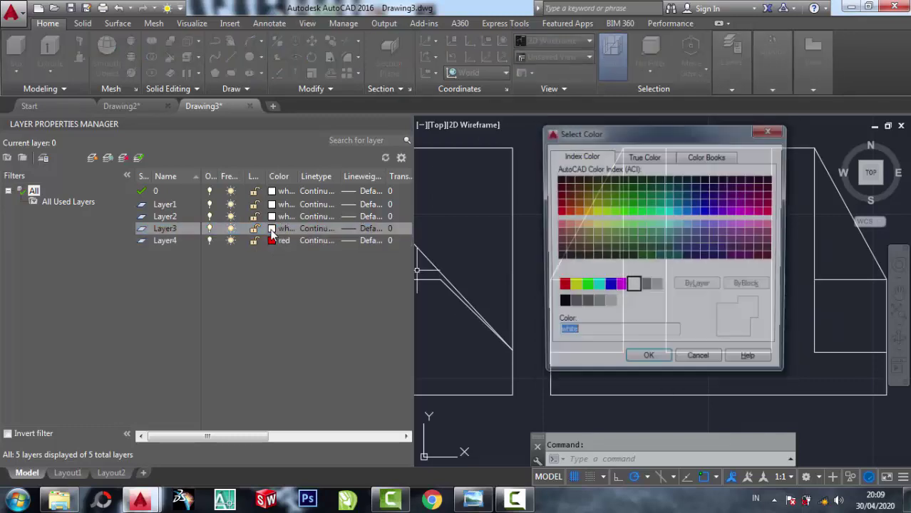
click(618, 286)
click(647, 362)
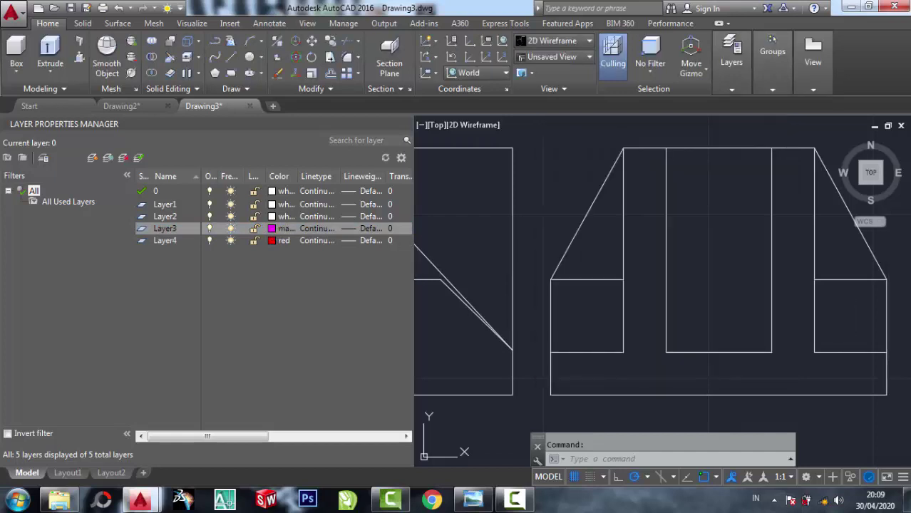
click(318, 240)
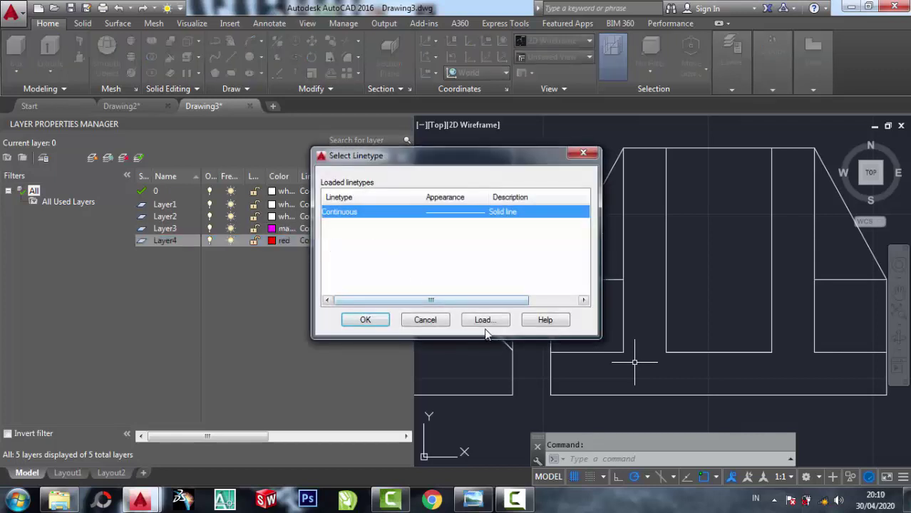
- Load and assign the ACAD_ISO04W100 long-dash dot linetype to Layer4
click(484, 320)
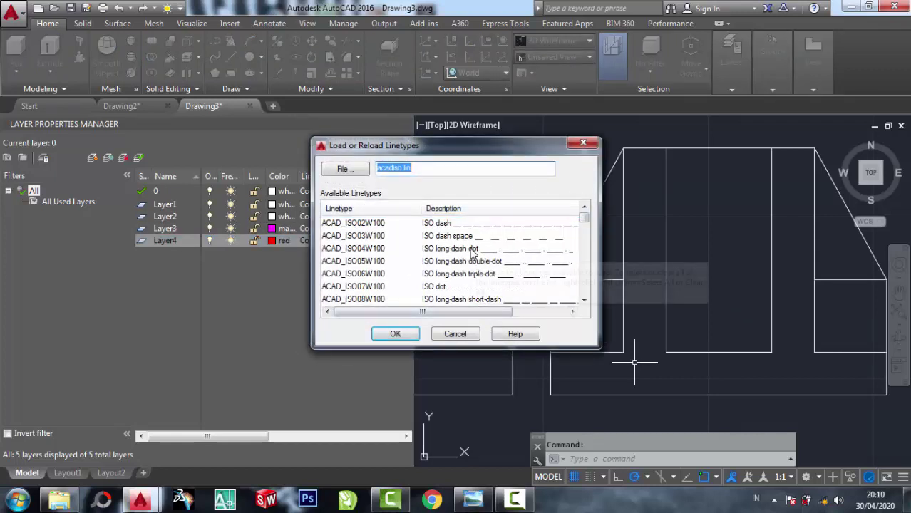
click(463, 251)
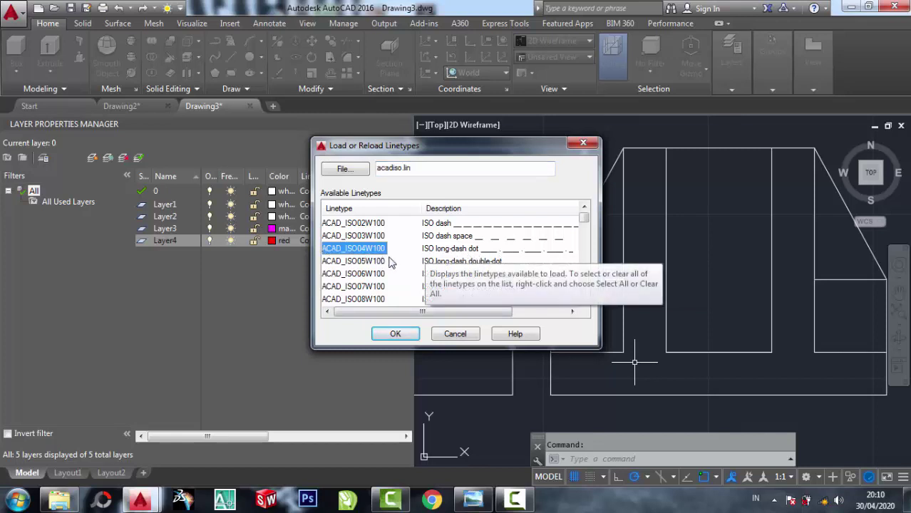
click(399, 334)
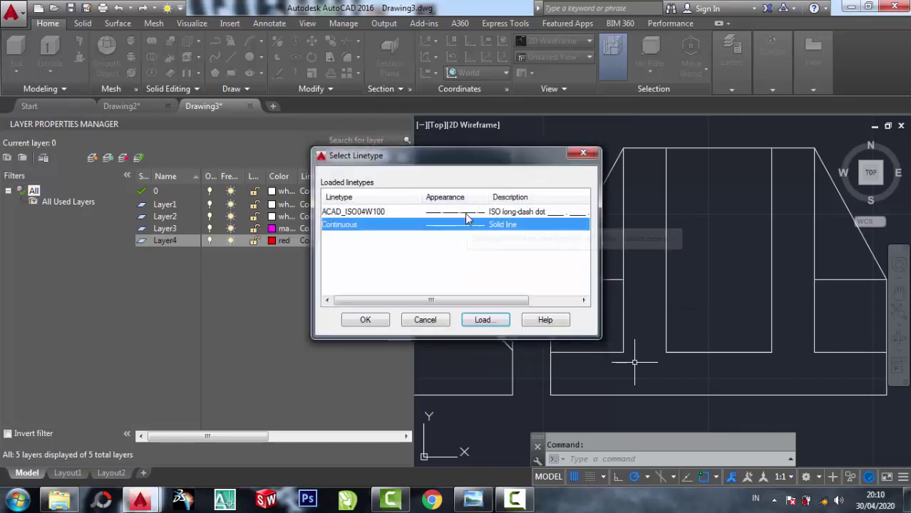
click(465, 214)
click(363, 321)
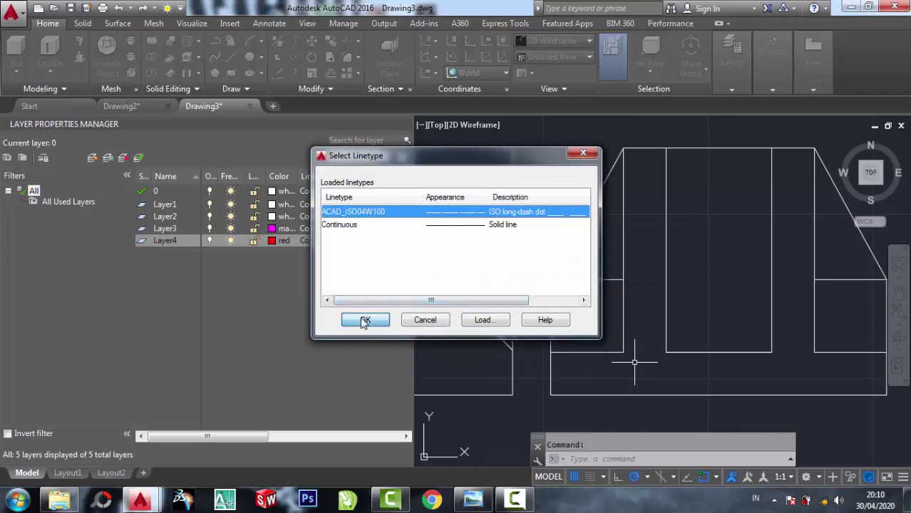
- Make Layer2 green with the ACAD_ISO03W100 dash space linetype and close the layer manager
click(276, 217)
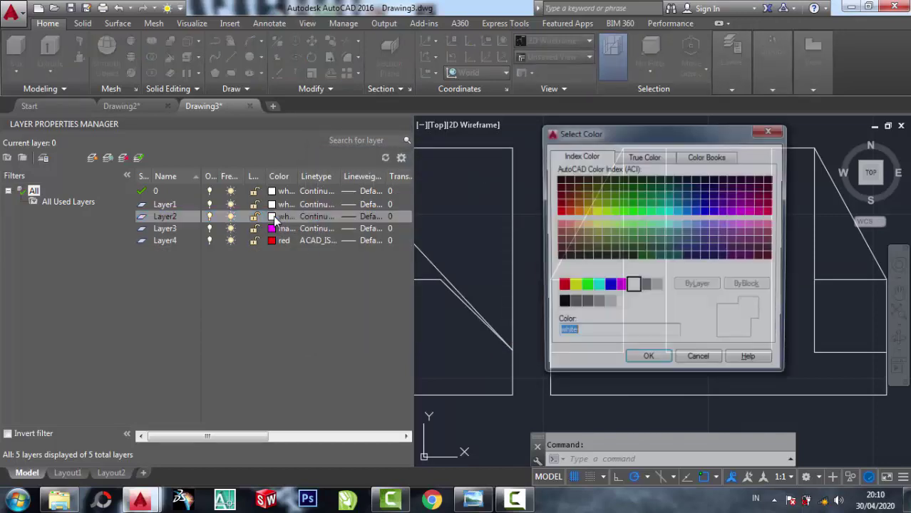
click(584, 287)
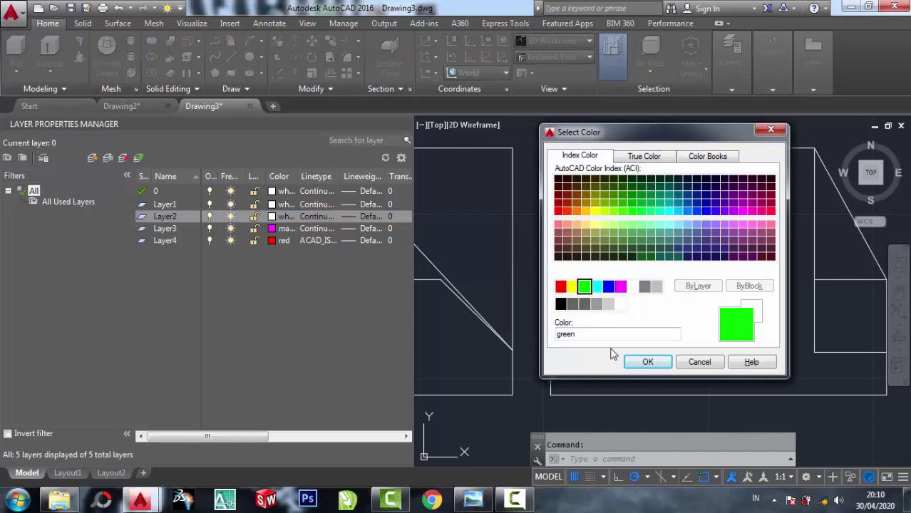
click(646, 365)
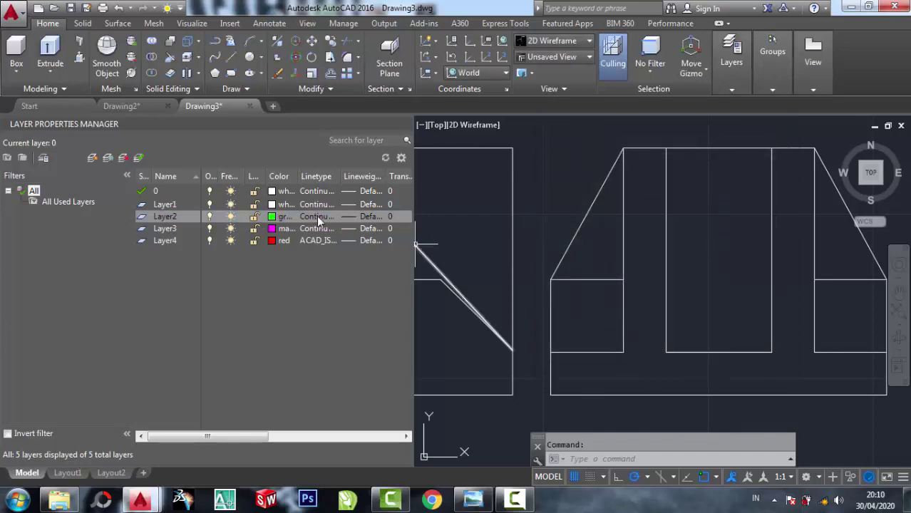
click(317, 216)
click(479, 320)
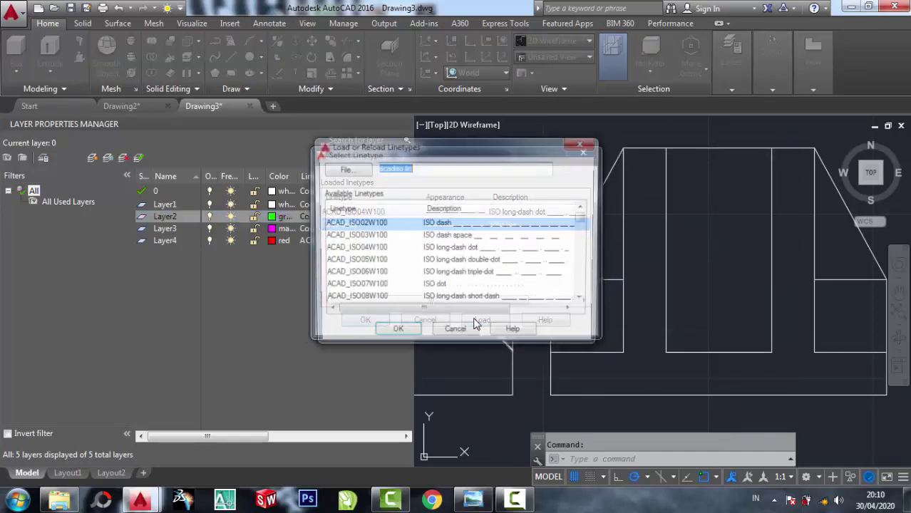
click(437, 236)
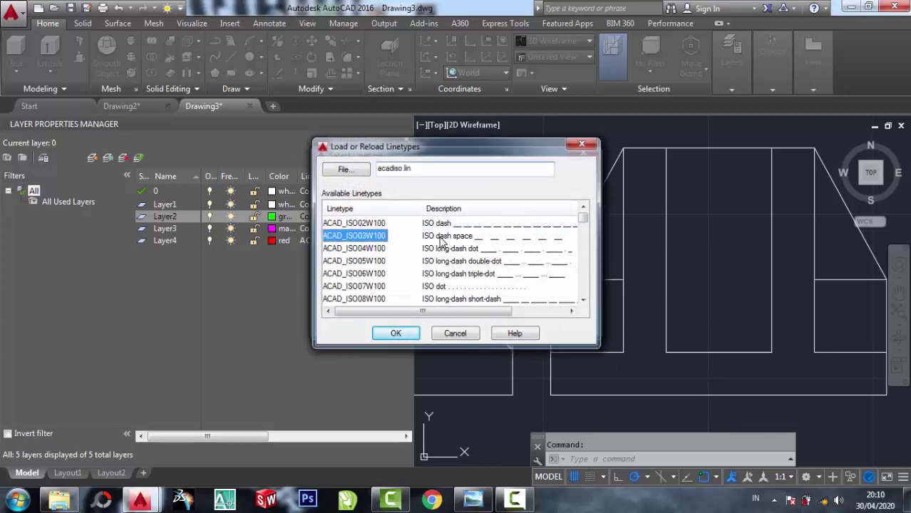
double_click(439, 235)
click(444, 215)
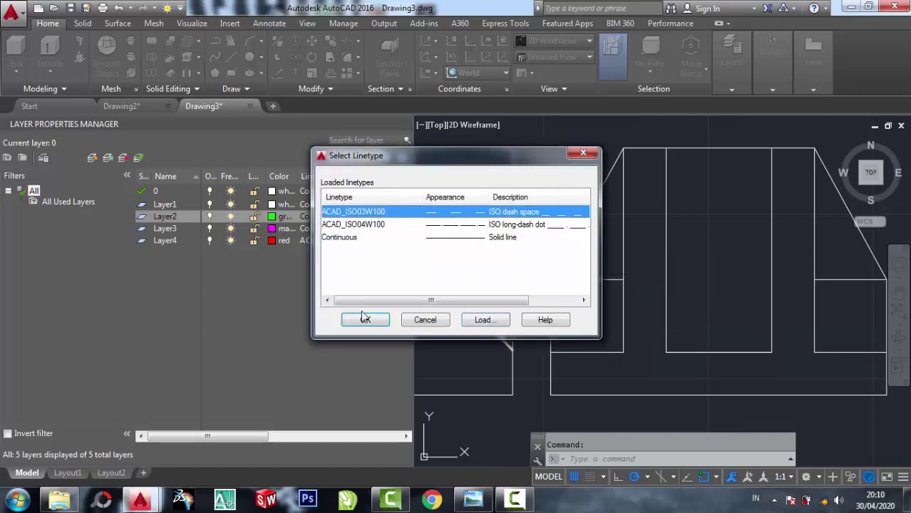
click(366, 320)
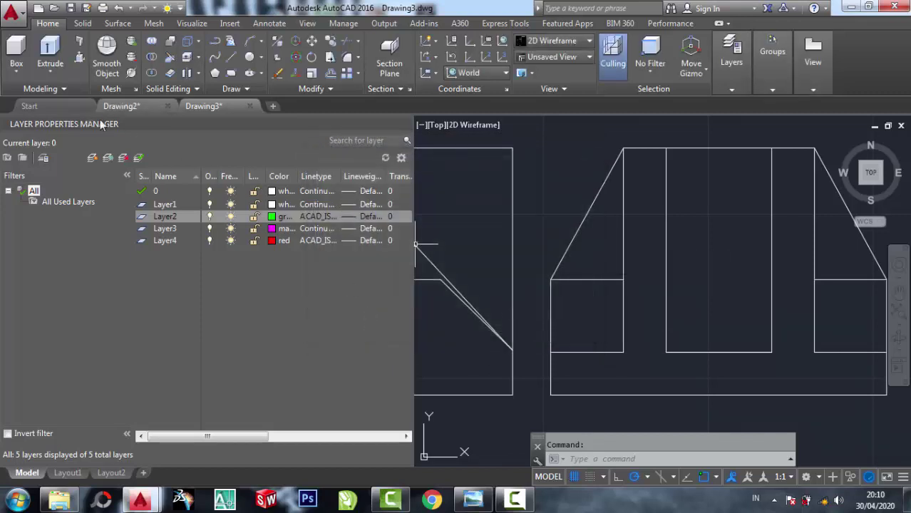
click(404, 124)
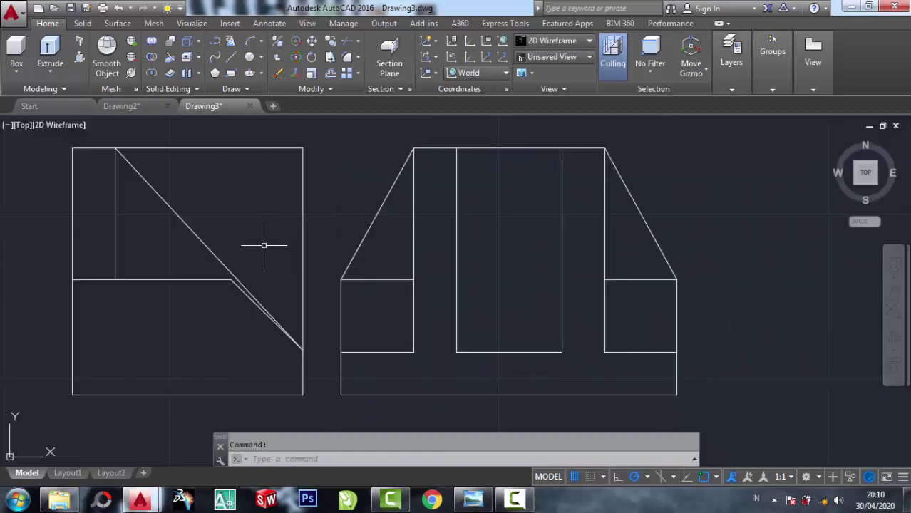
- Assign the side view's long diagonal to Layer2, then zoom and pan to show all three views
click(236, 235)
click(142, 204)
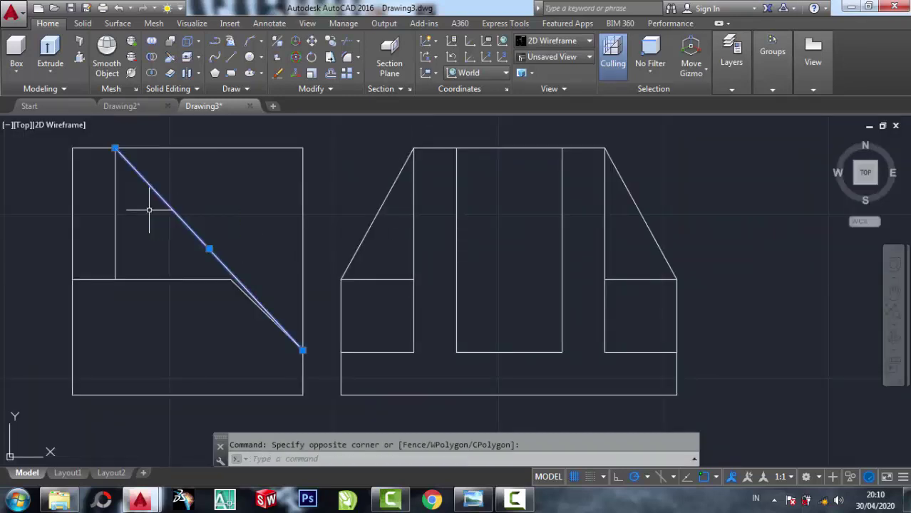
click(734, 89)
click(813, 107)
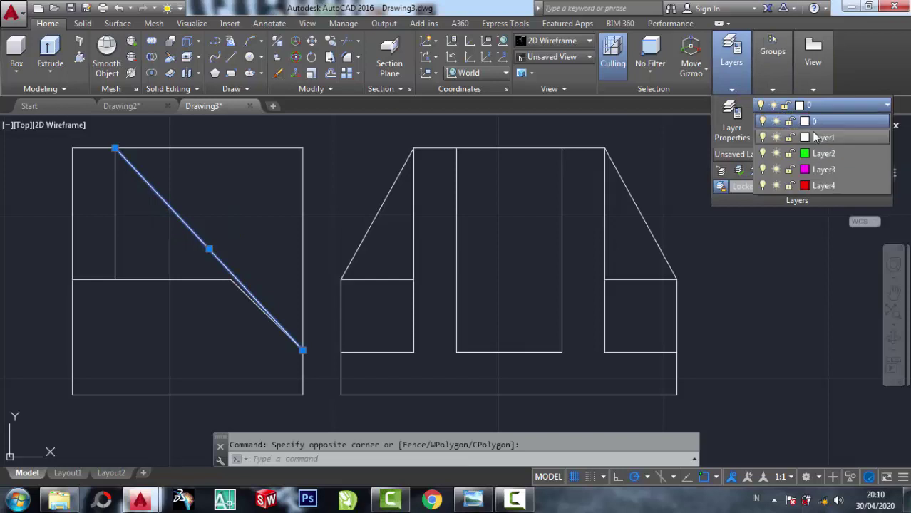
click(820, 148)
key(Escape)
scroll(417, 186, down, 2)
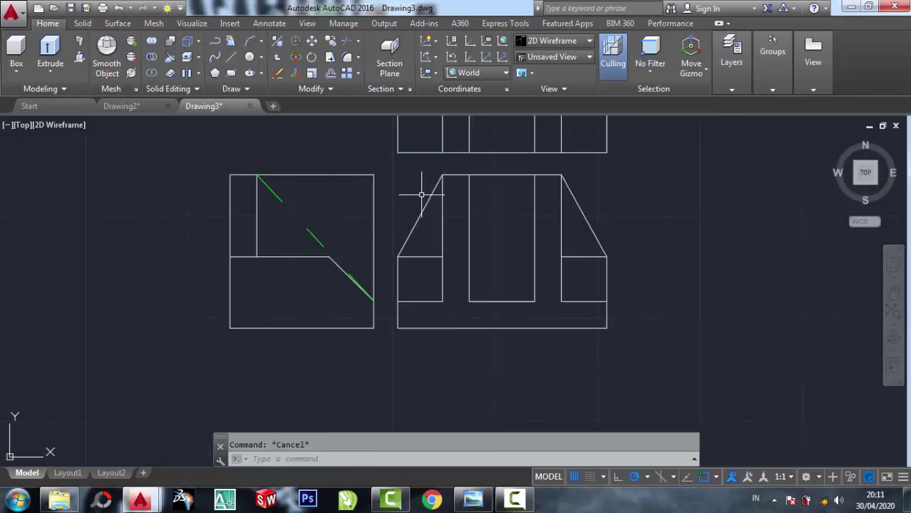
scroll(348, 258, up, 2)
scroll(310, 253, down, 2)
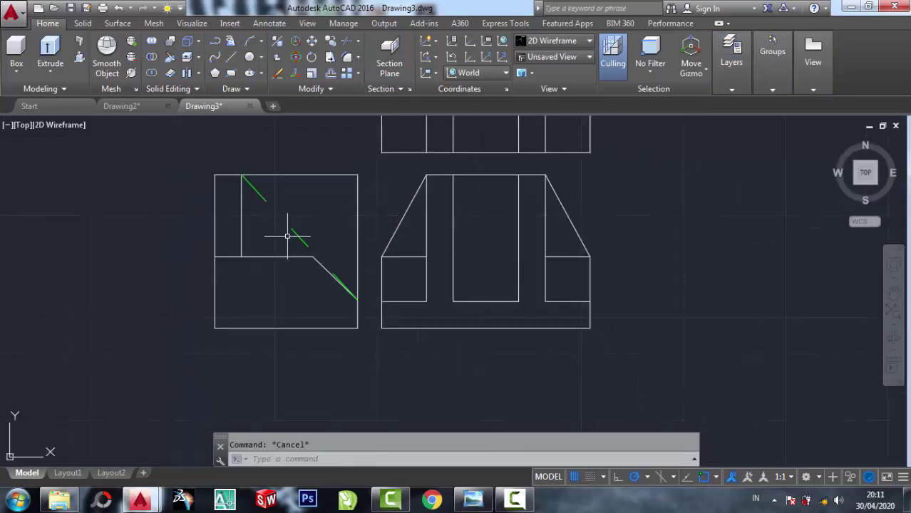
middle_drag(404, 242, 299, 264)
scroll(417, 250, down, 2)
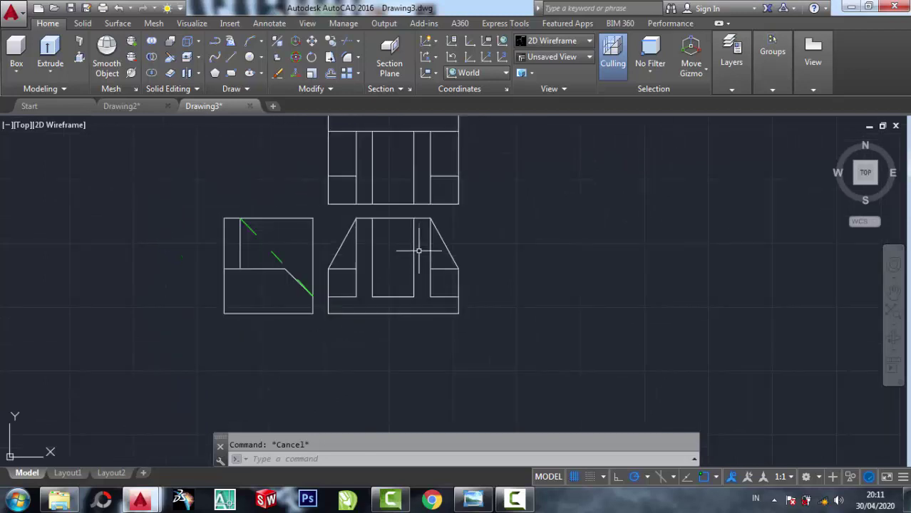
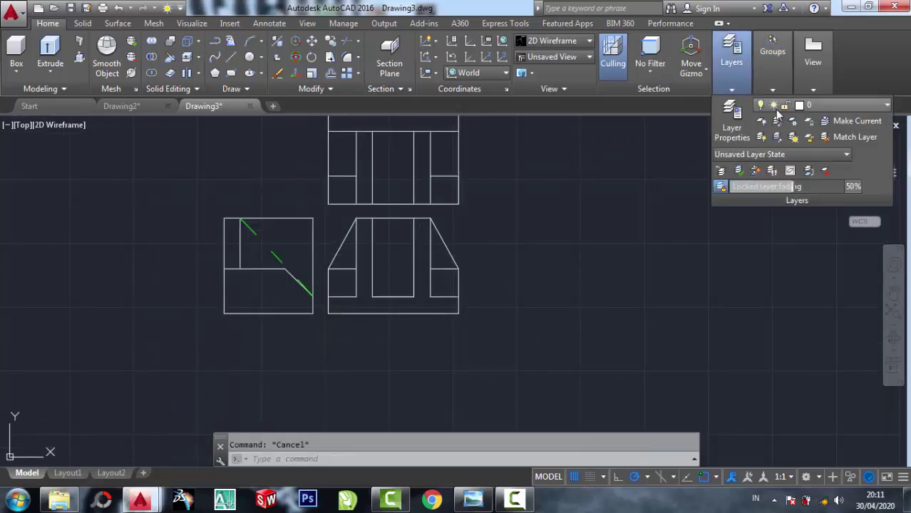
- Make the red Layer4 current and draw a vertical centre line from the front view's bottom midpoint to the top view
click(824, 107)
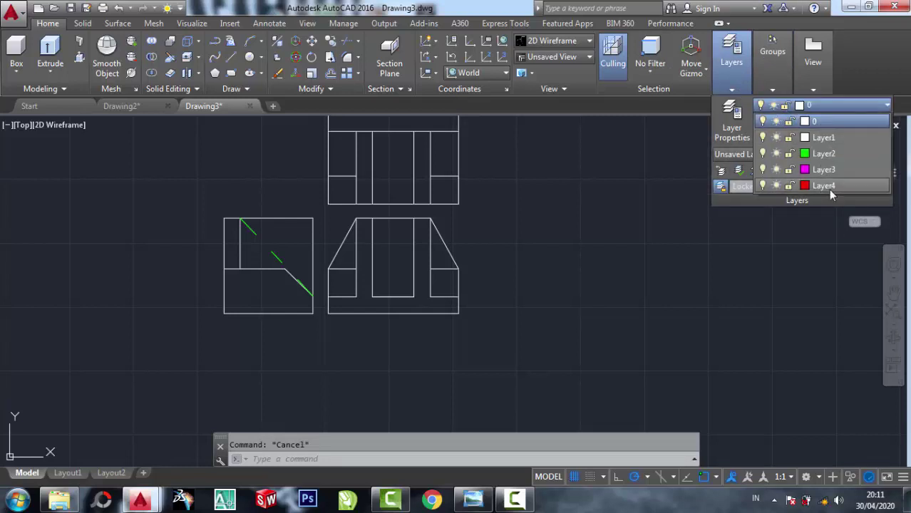
click(828, 187)
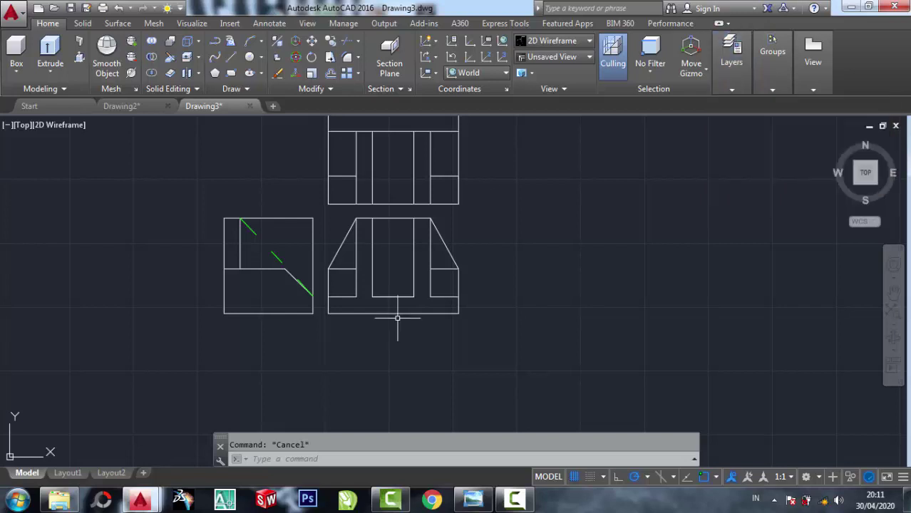
click(231, 58)
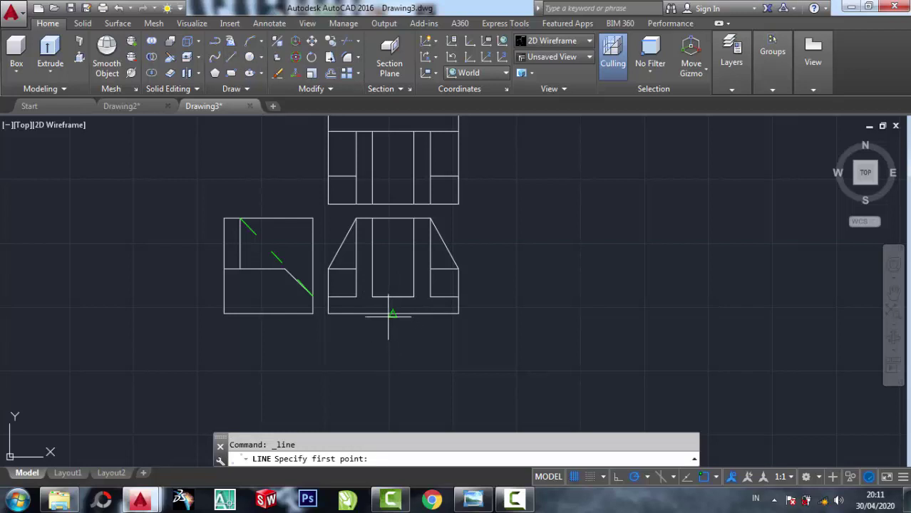
click(393, 314)
middle_drag(392, 132, 390, 155)
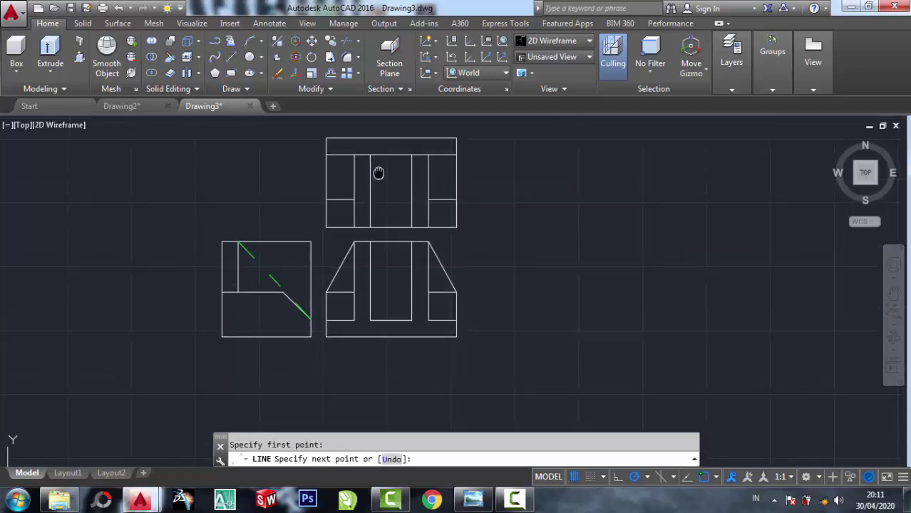
click(391, 139)
right_click(391, 139)
click(417, 146)
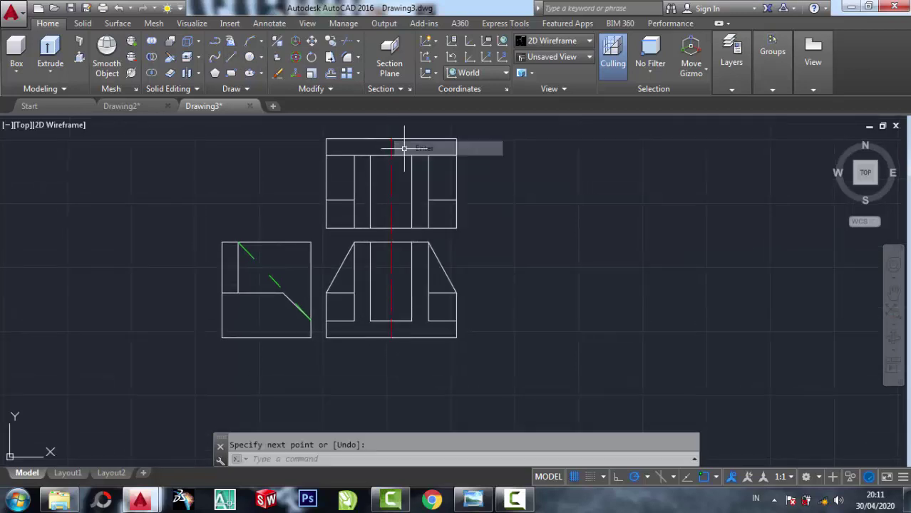
- Draw a horizontal centre line from the side view's edge across the front view
click(230, 61)
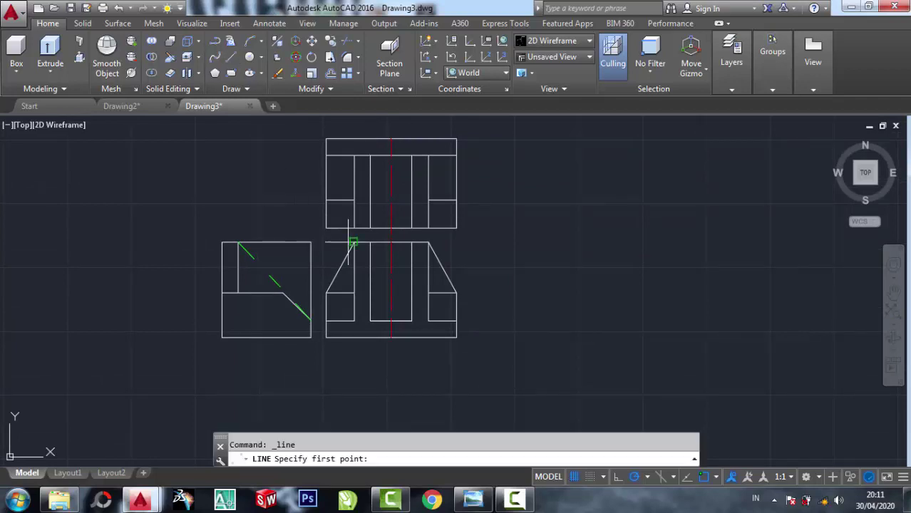
click(222, 290)
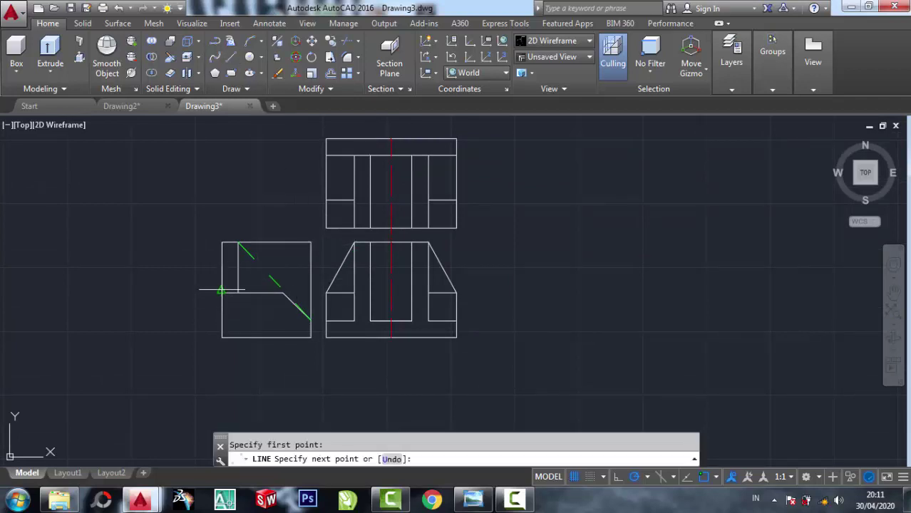
click(476, 290)
right_click(476, 291)
click(502, 299)
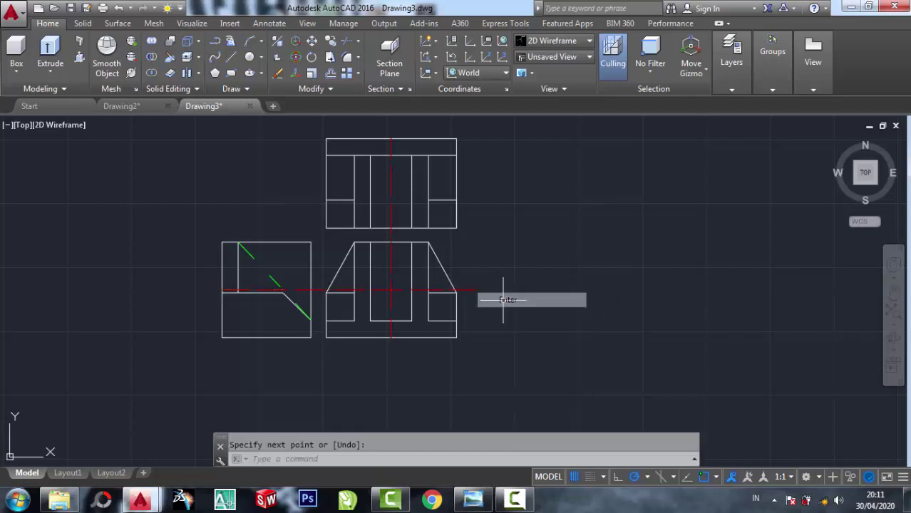
- Draw the top view's horizontal centre line from its left-edge midpoint past its right edge
click(230, 57)
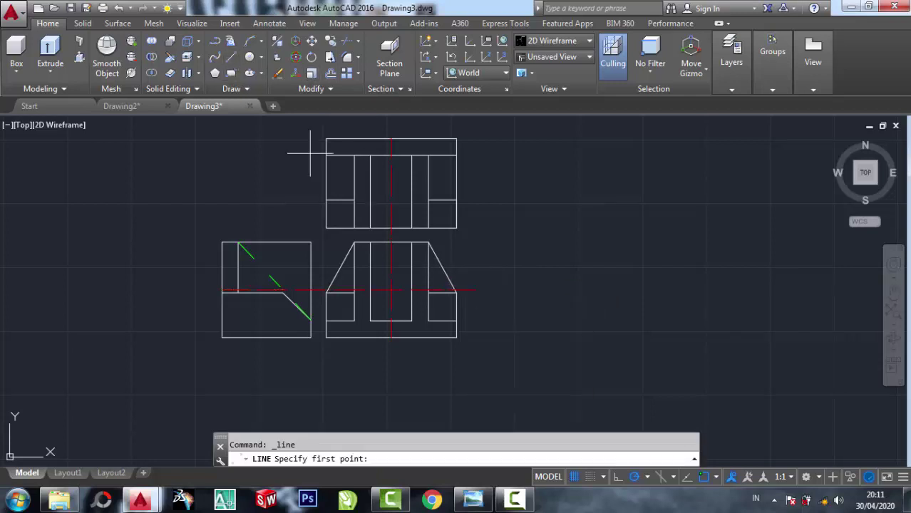
click(326, 183)
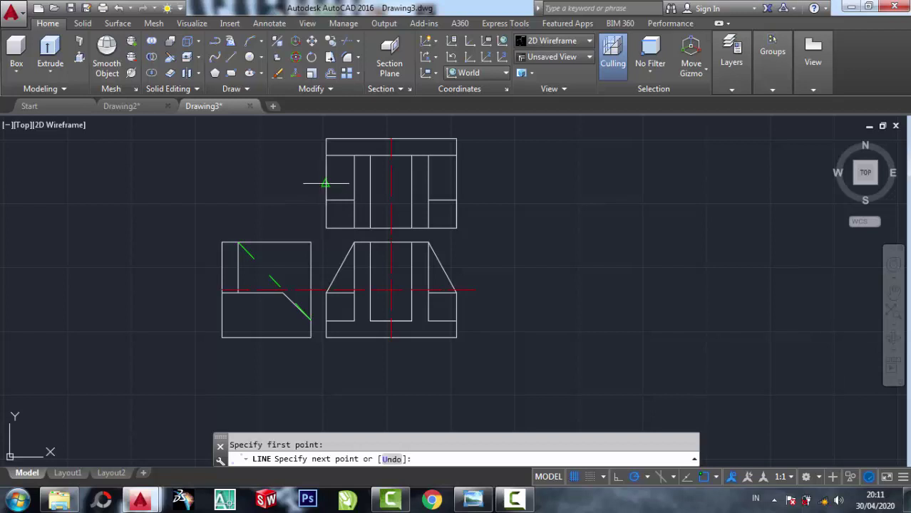
click(472, 183)
right_click(472, 184)
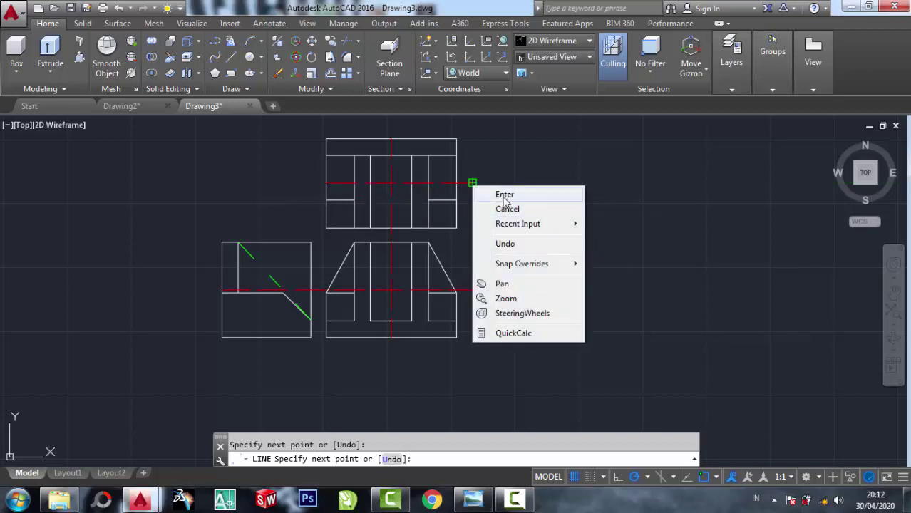
click(504, 194)
scroll(500, 301, up, 2)
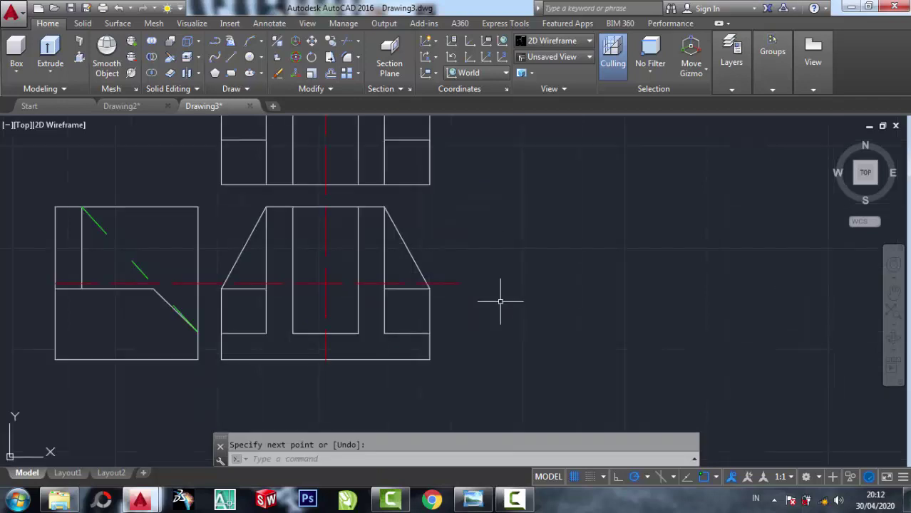
- Switch the current layer to the magenta Layer3 and recentre the views
click(733, 91)
click(813, 107)
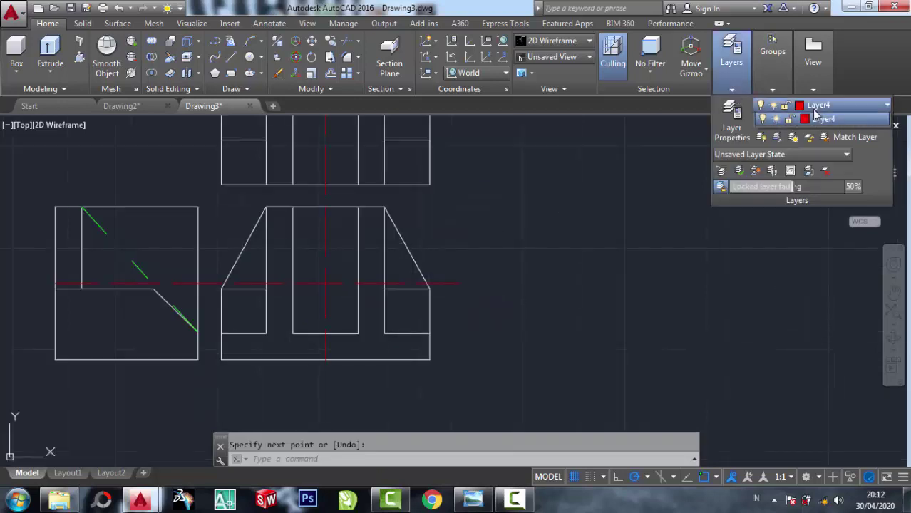
click(822, 174)
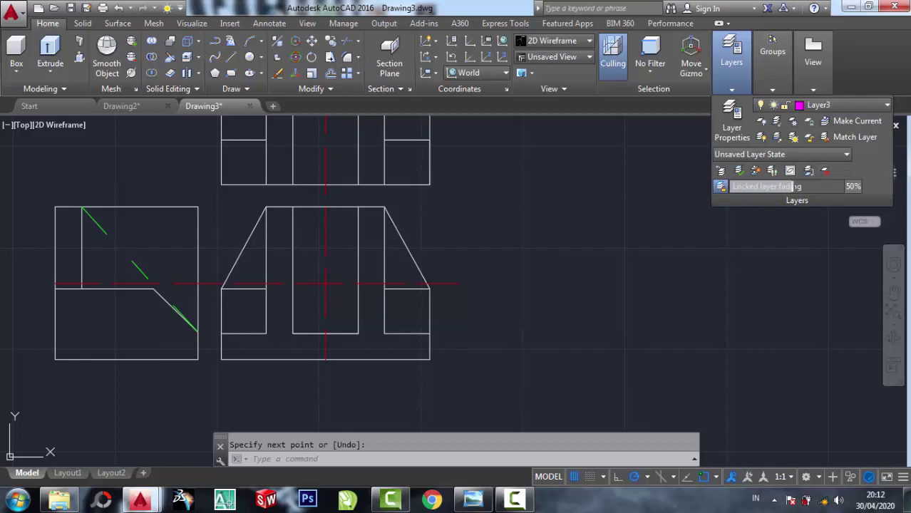
click(551, 195)
middle_drag(369, 318, 424, 281)
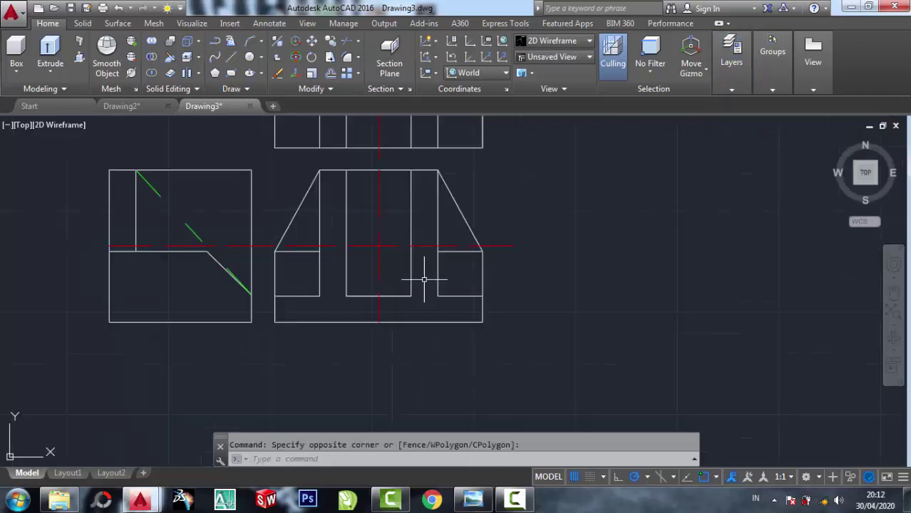
- Dimension the front view's bottom edge as 102 below it, then check the reference sketch
click(264, 24)
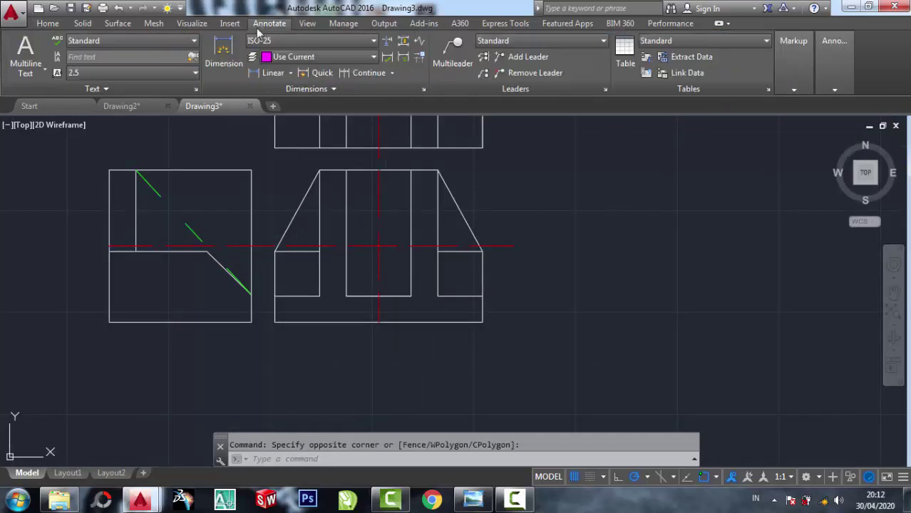
text(dim)
key(Return)
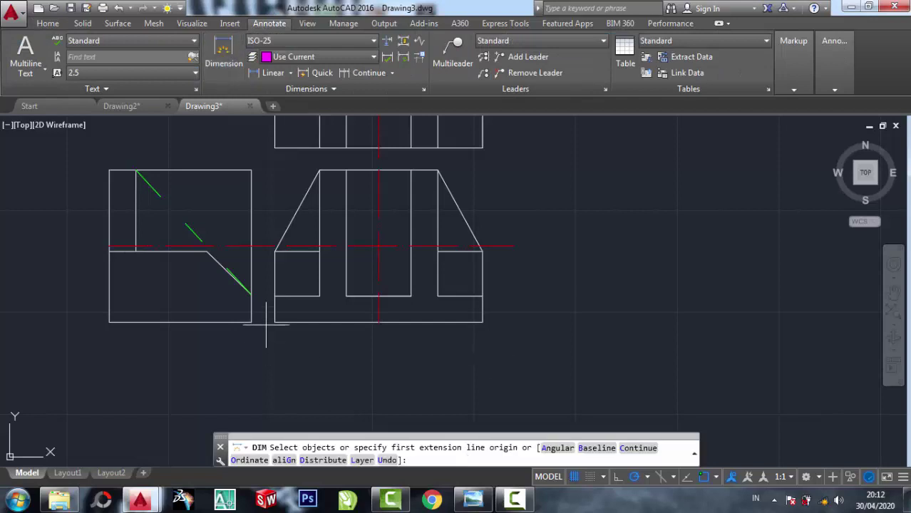
click(274, 323)
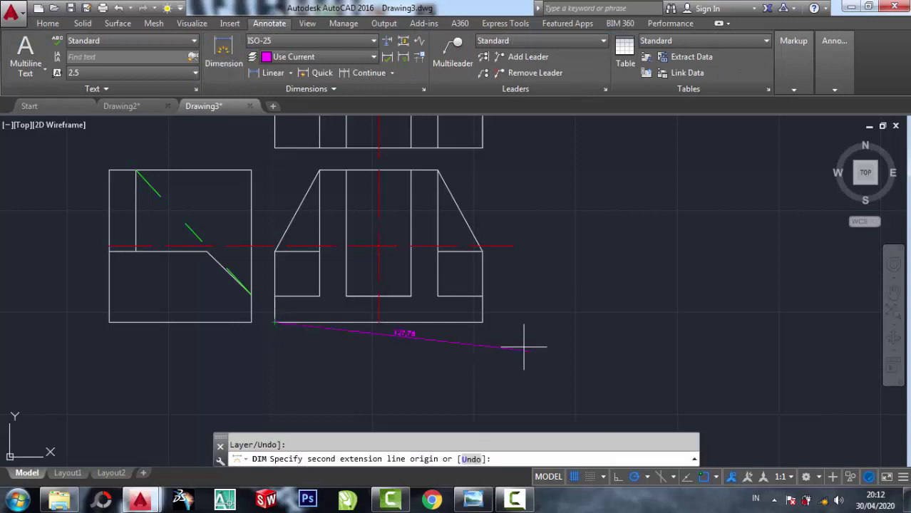
click(482, 322)
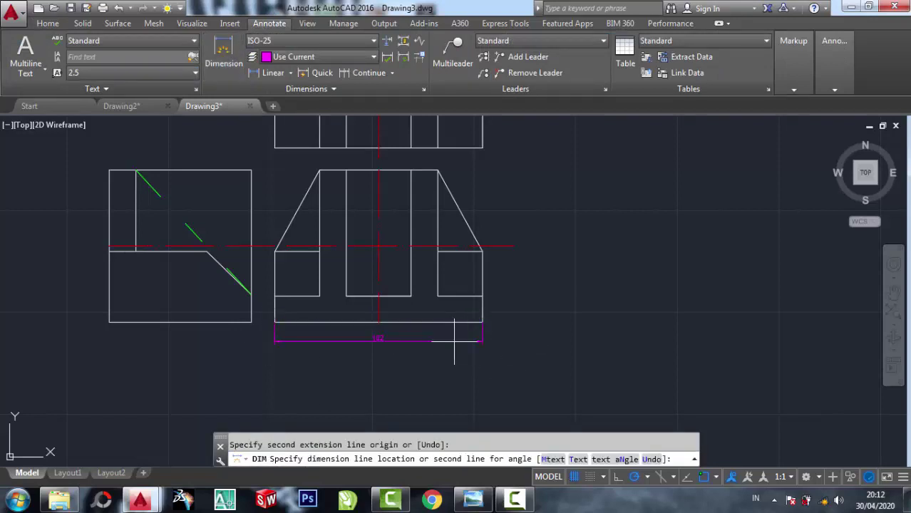
click(463, 339)
scroll(412, 326, up, 2)
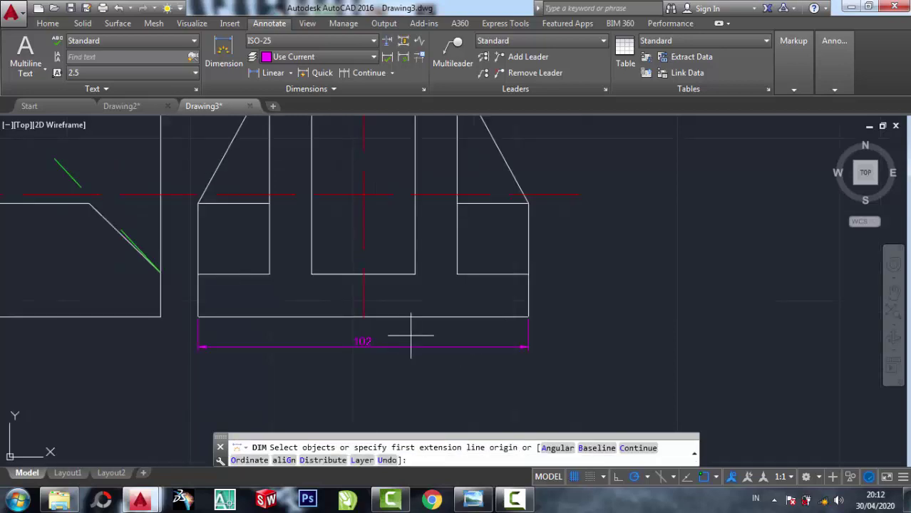
click(473, 499)
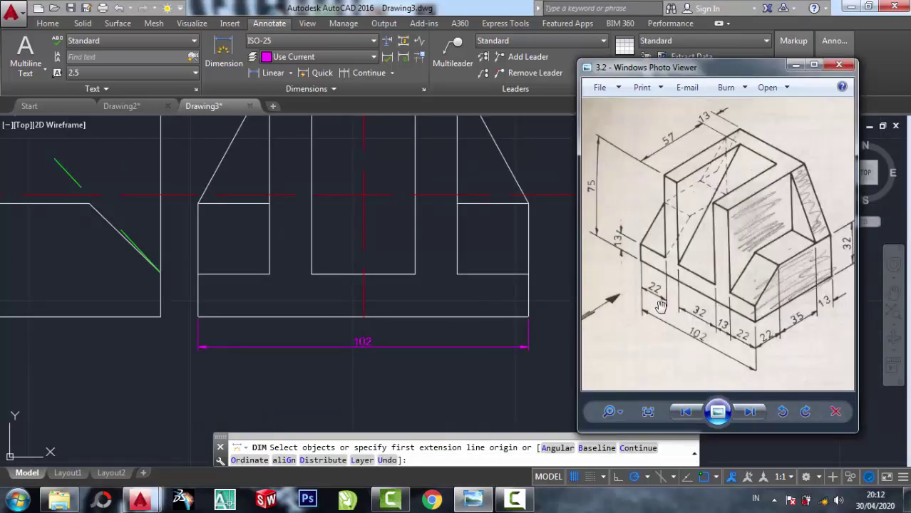
click(557, 254)
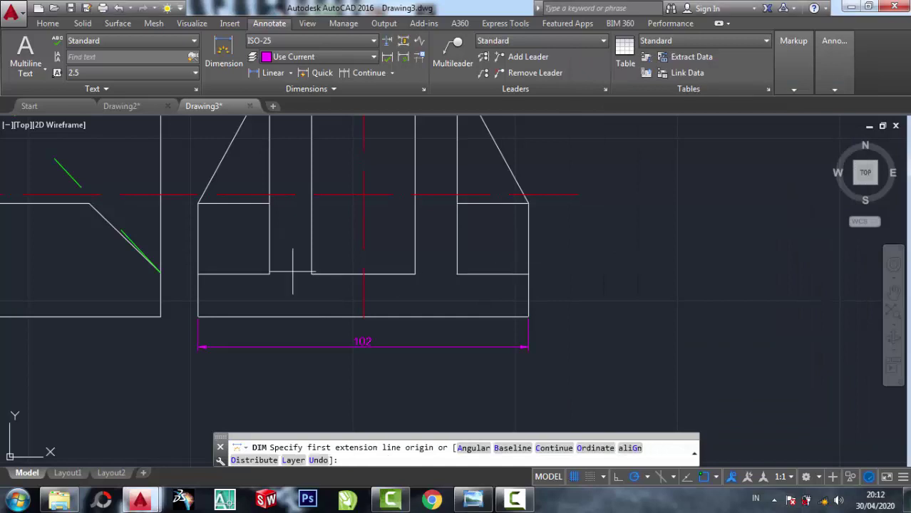
- Cancel a stray 20.85 dimension and move the 102 overall dimension further down
click(197, 274)
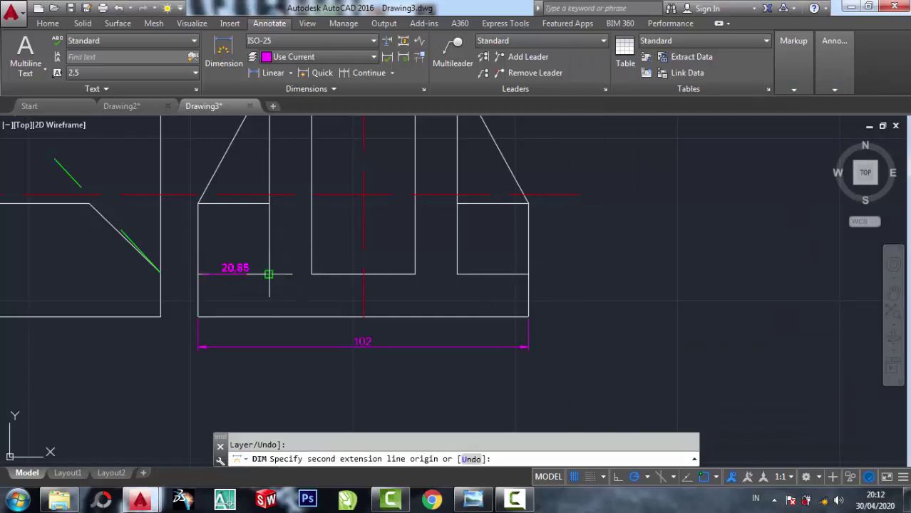
click(265, 272)
scroll(263, 331, up, 2)
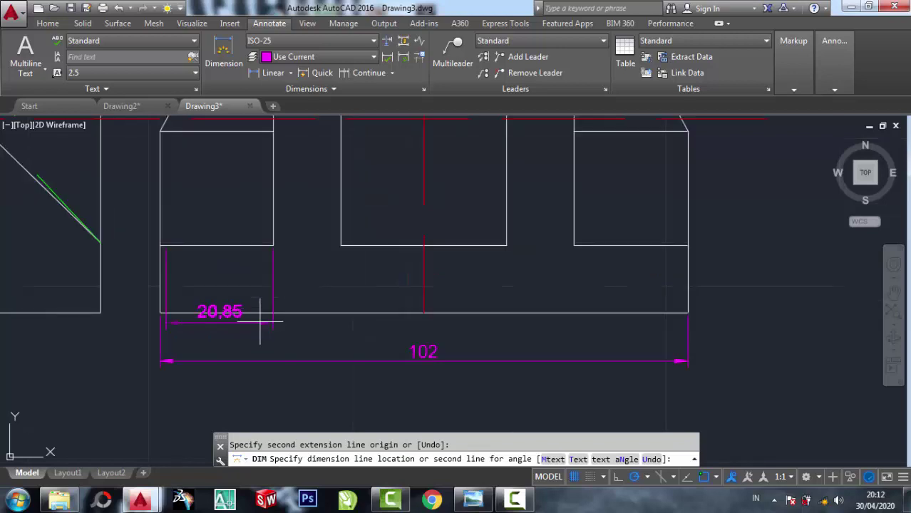
key(Escape)
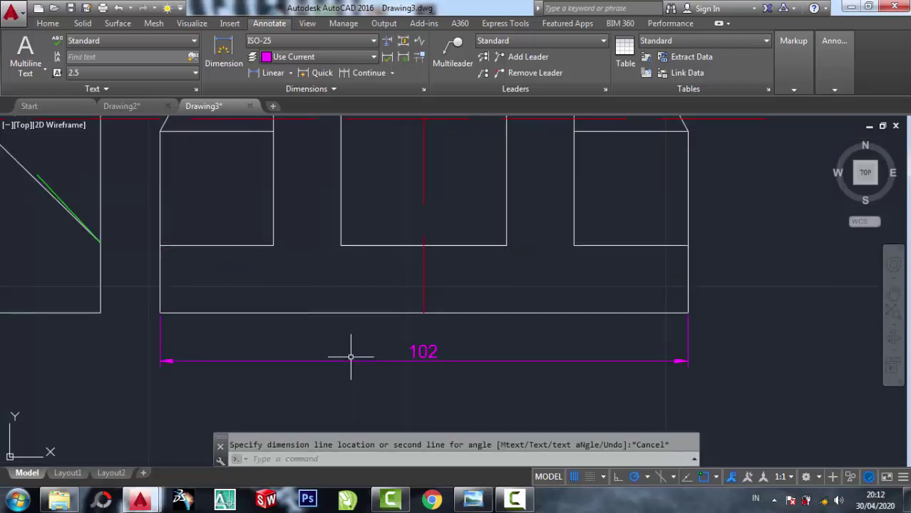
click(346, 362)
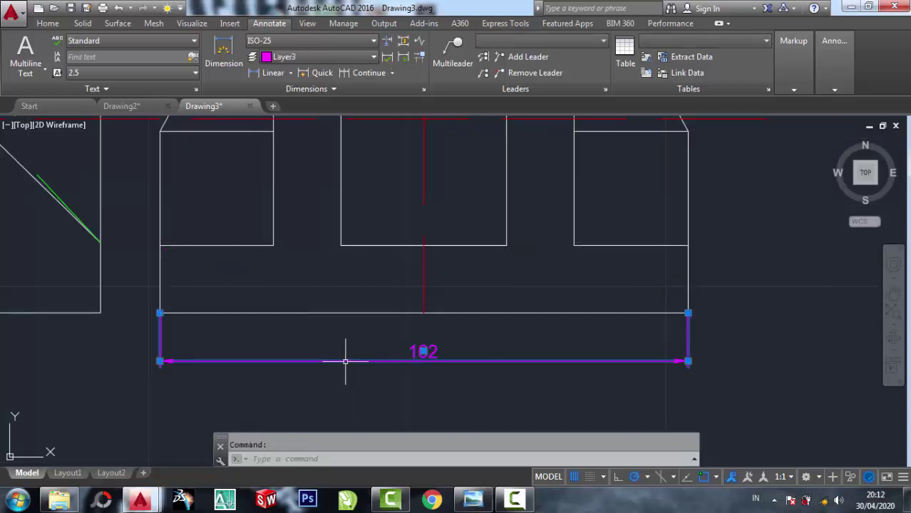
click(424, 350)
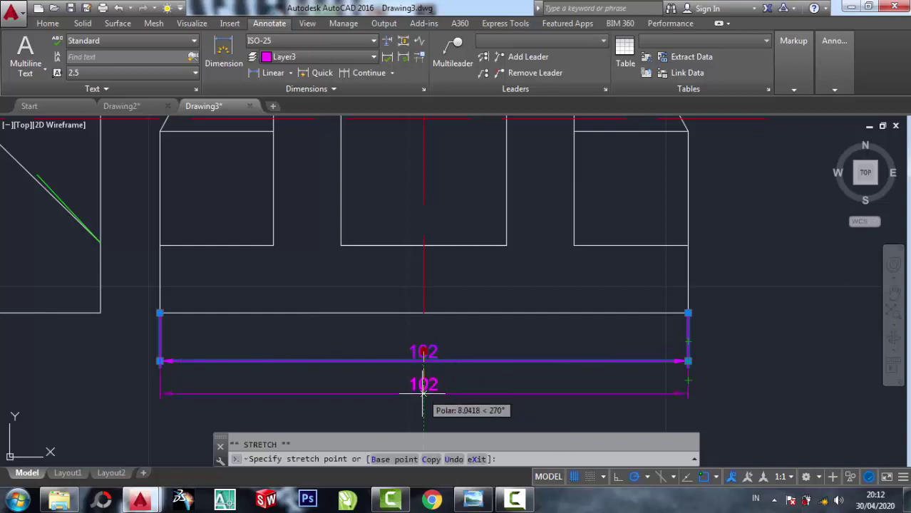
key(Escape)
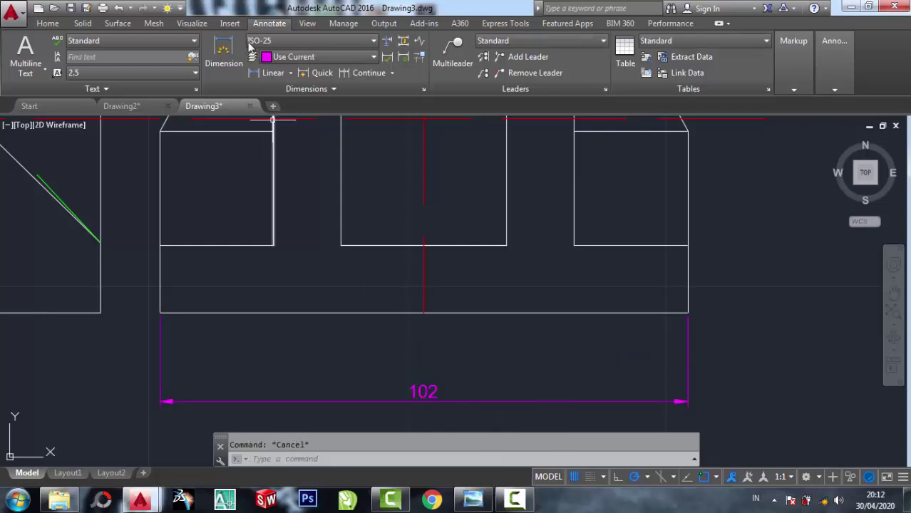
- Add the 22, 32, 13 and 22 width dimensions in a row under the front view
key(space)
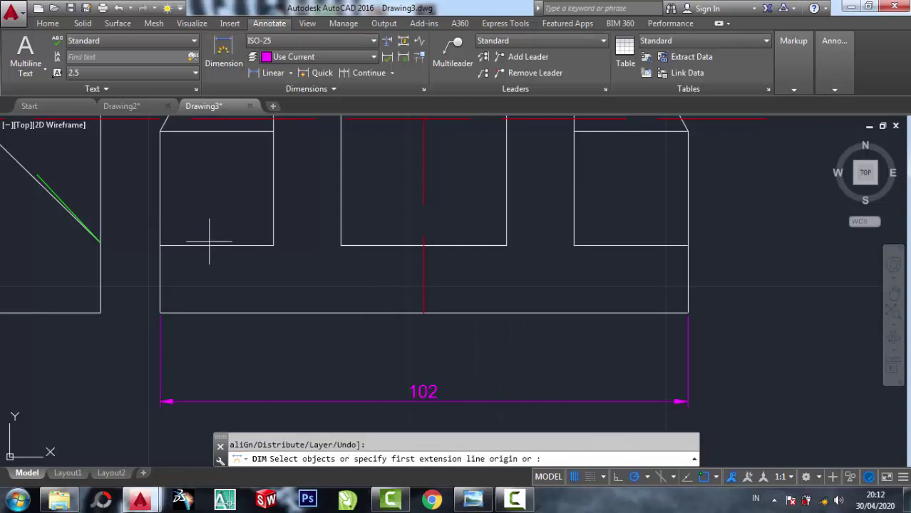
click(196, 245)
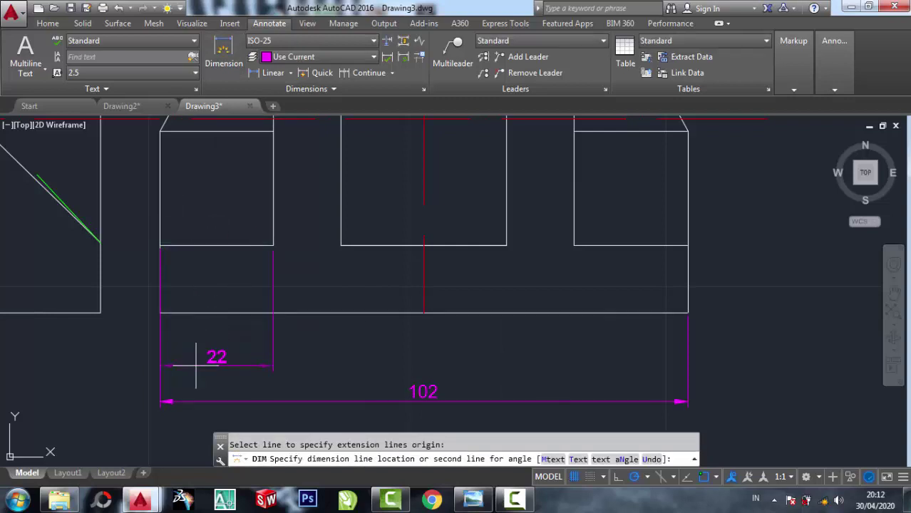
click(207, 351)
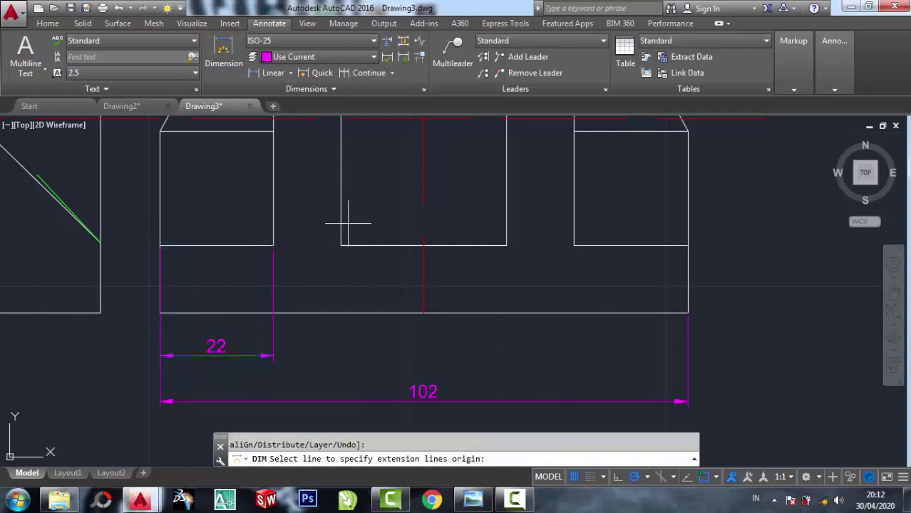
click(380, 246)
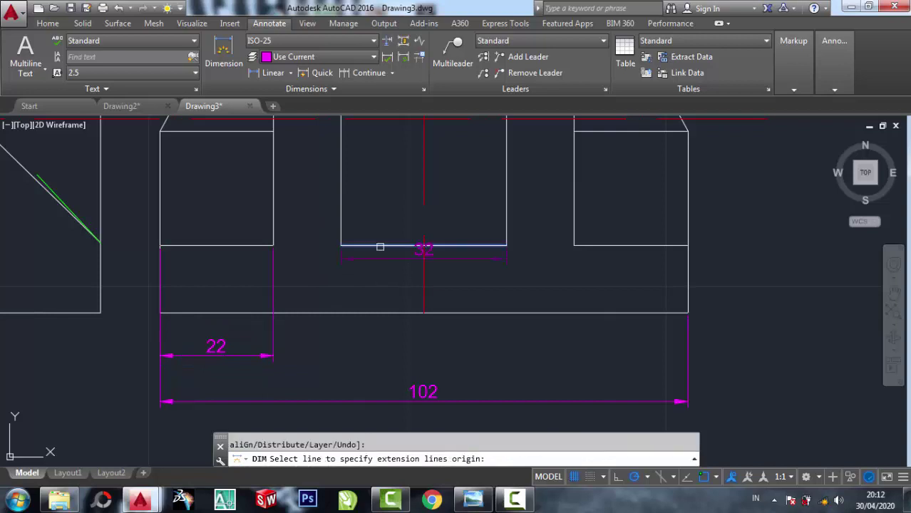
click(265, 355)
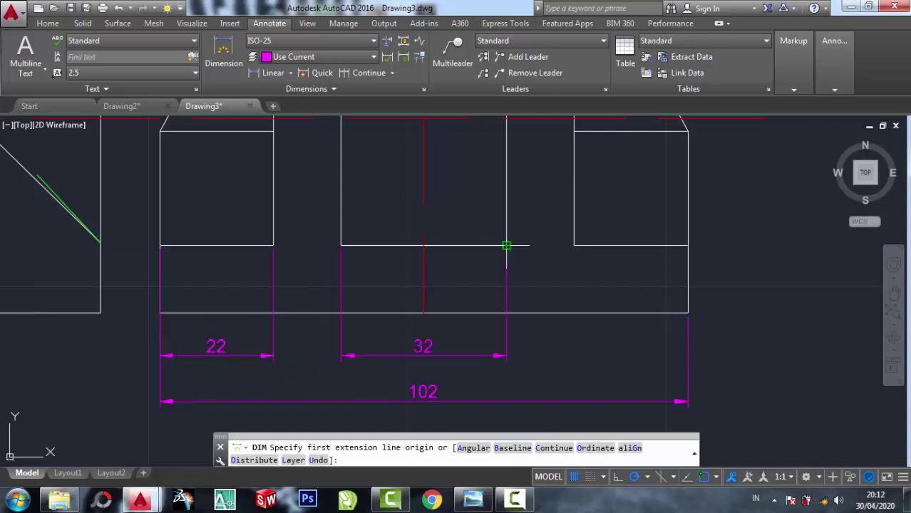
click(507, 244)
click(574, 245)
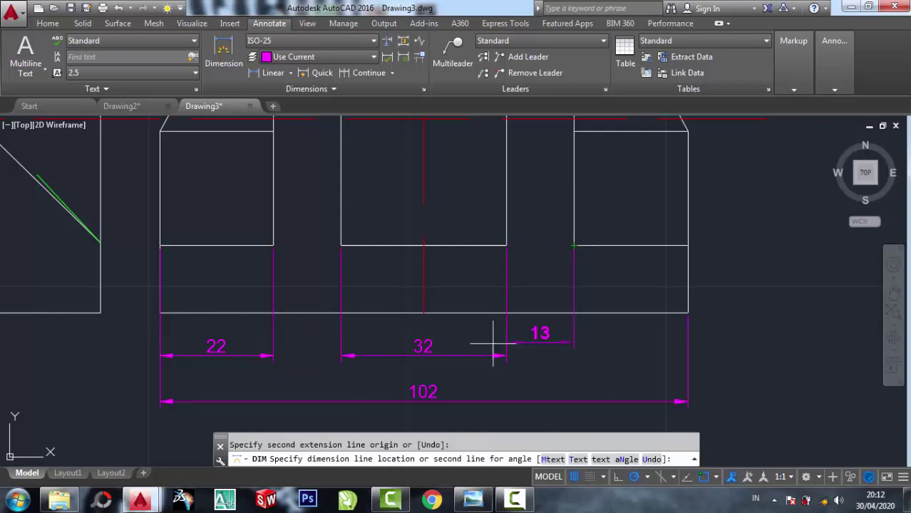
click(528, 354)
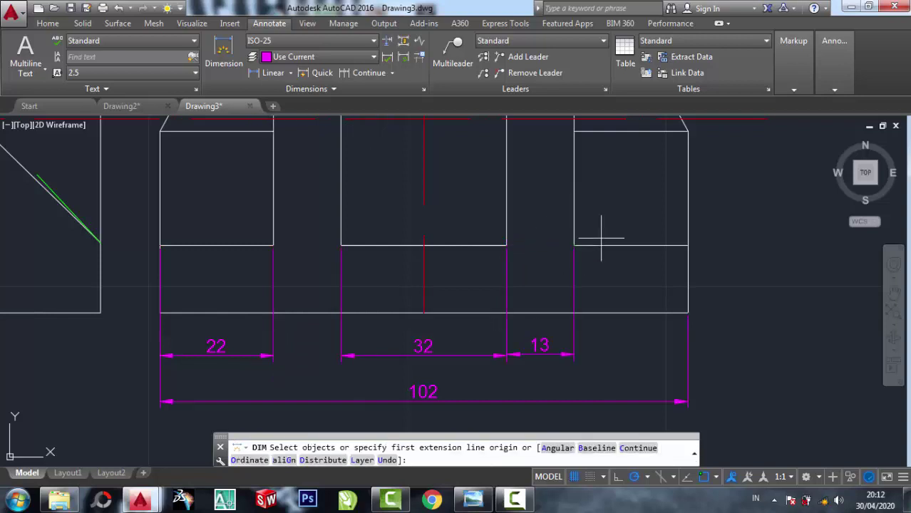
click(573, 354)
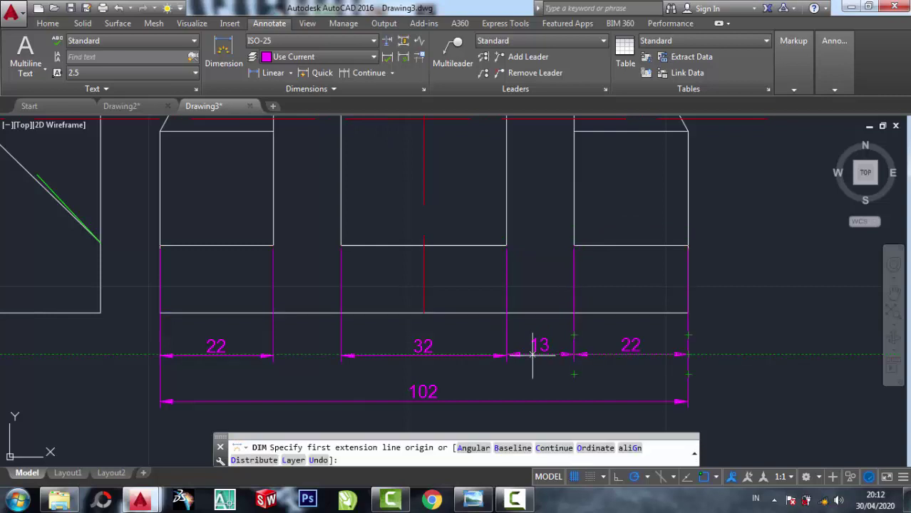
scroll(531, 354, down, 4)
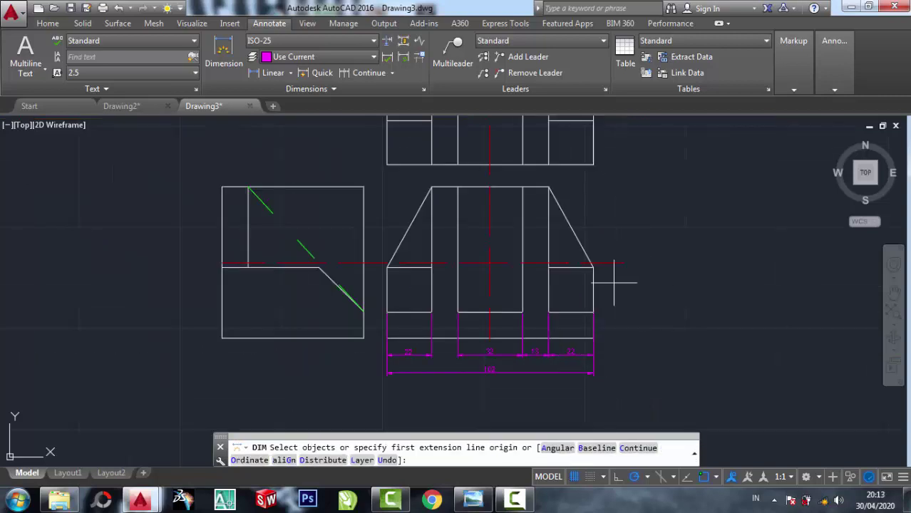
scroll(614, 282, up, 2)
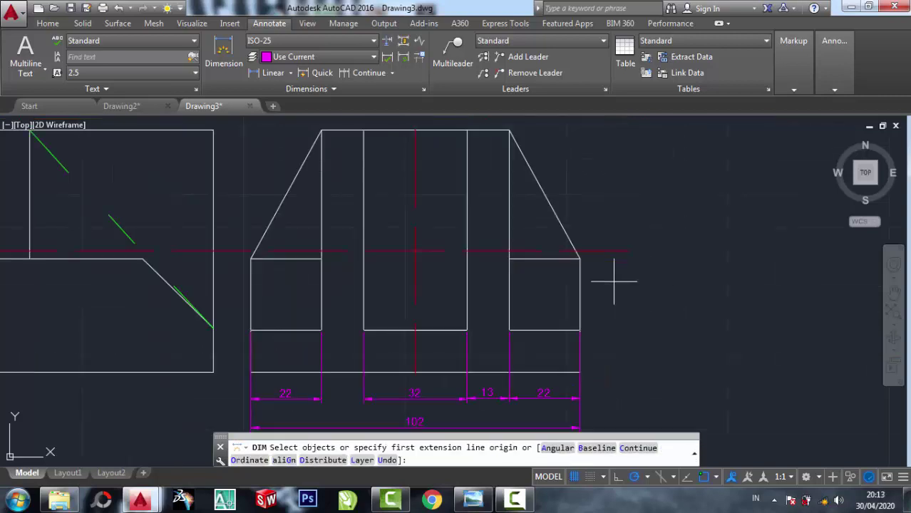
- Add a vertical 22 height dimension to the right of the front view's right block
click(579, 258)
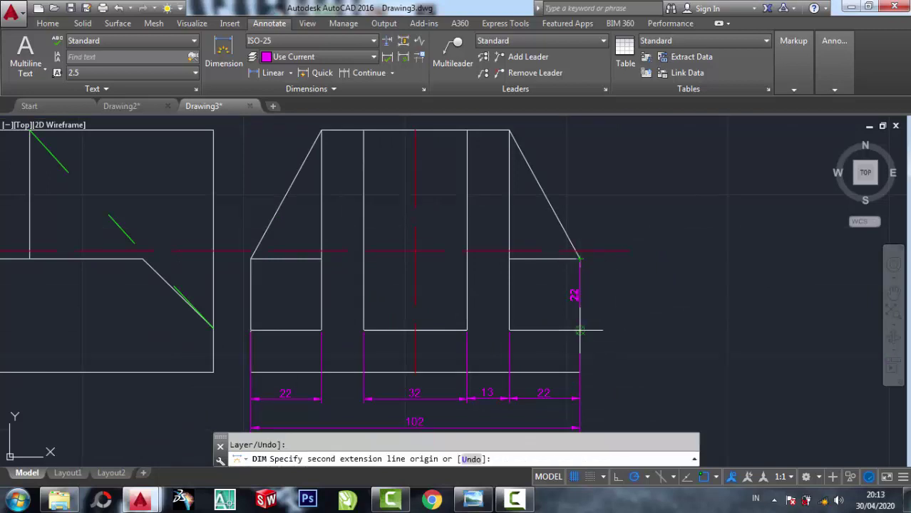
click(580, 330)
click(632, 308)
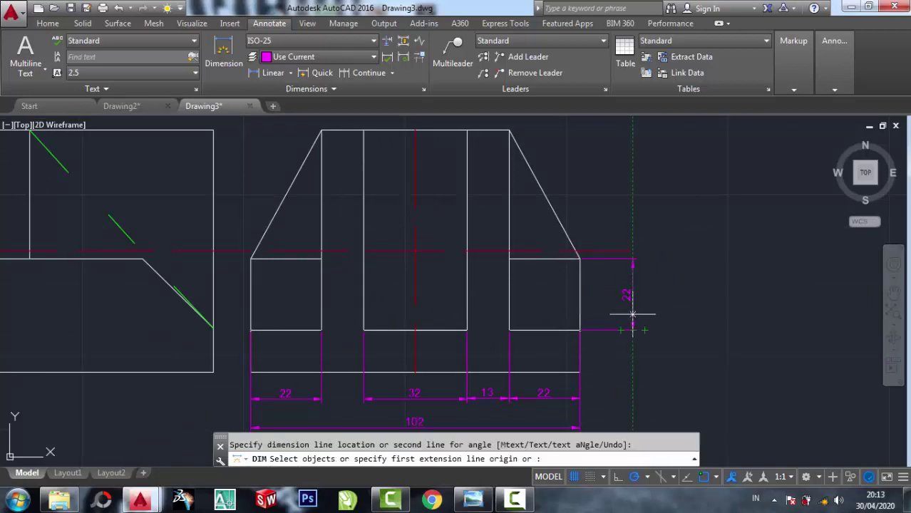
scroll(695, 333, down, 2)
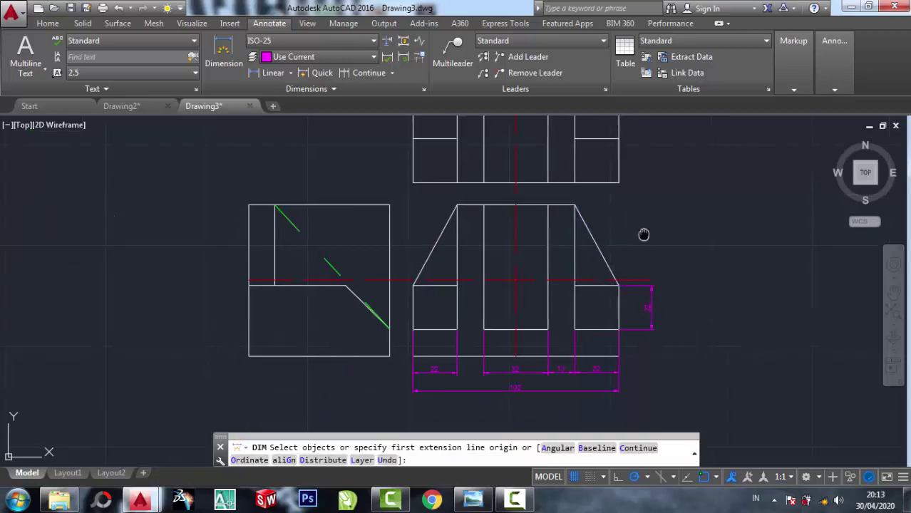
middle_drag(642, 233, 630, 256)
scroll(610, 240, down, 2)
scroll(616, 240, up, 2)
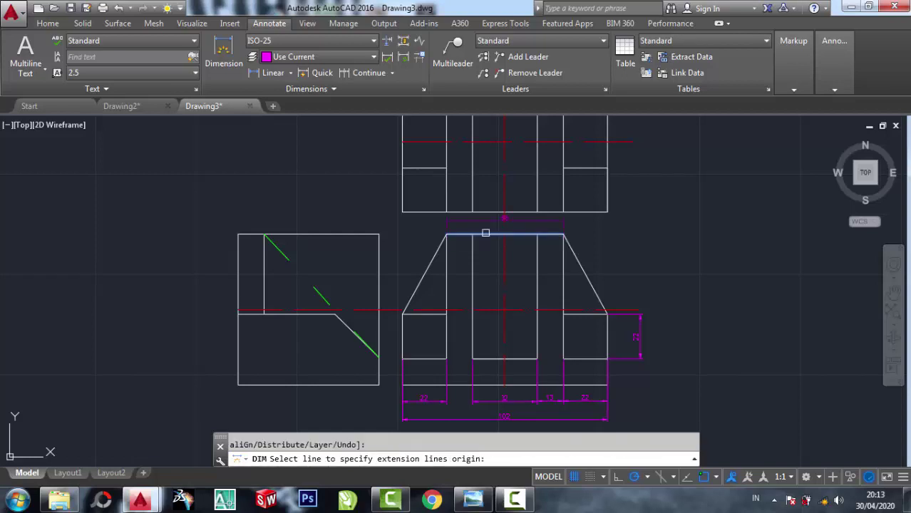
middle_drag(482, 241, 479, 347)
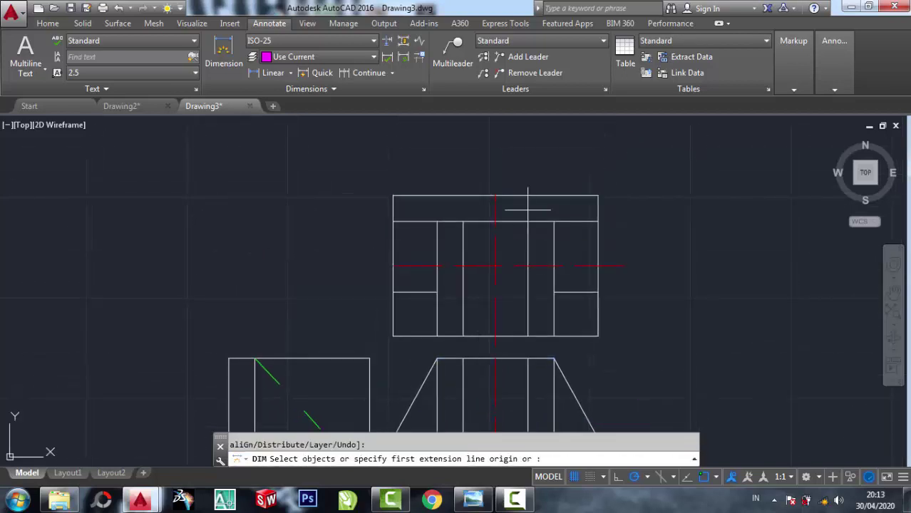
middle_drag(529, 212, 524, 196)
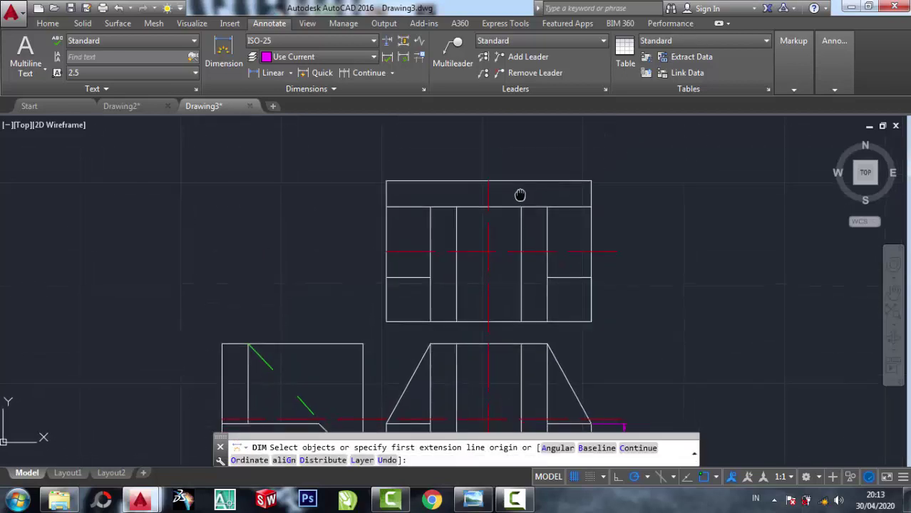
- Add a vertical 13 dimension for the top view's upper strip, left of its edge
click(385, 179)
click(386, 205)
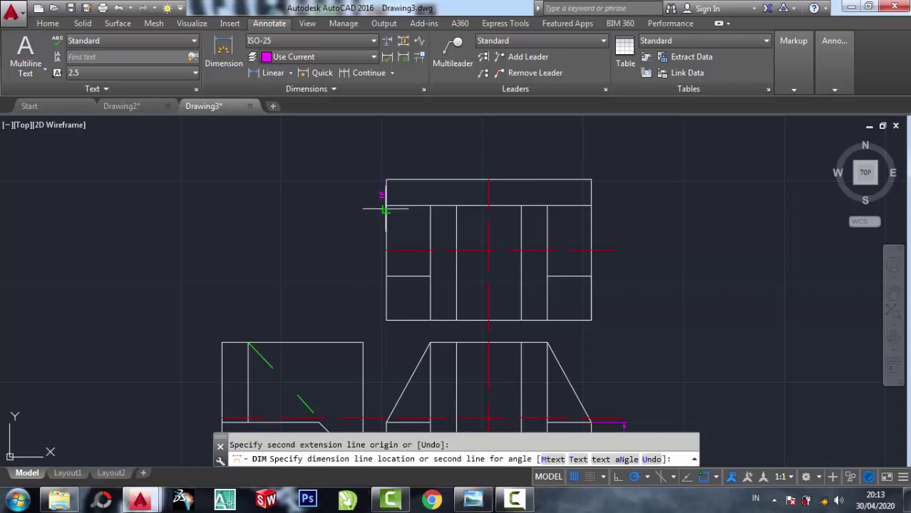
click(364, 197)
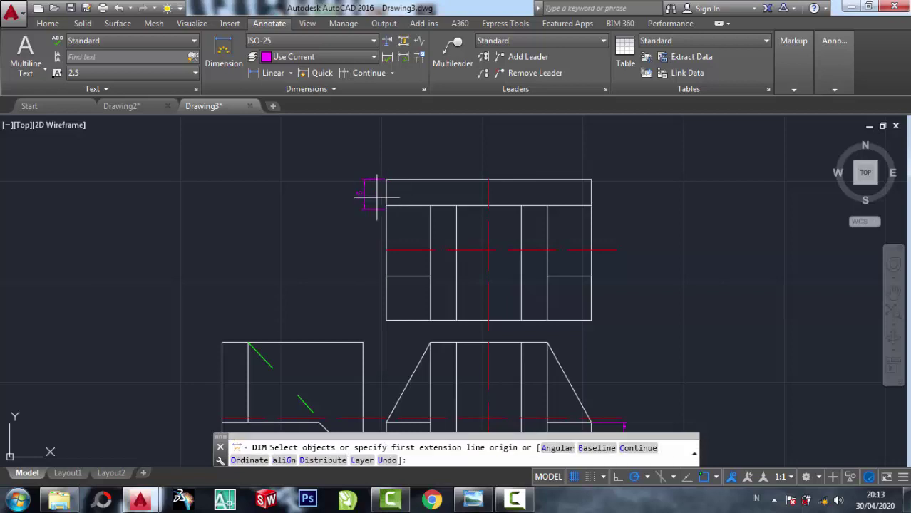
scroll(381, 185, up, 2)
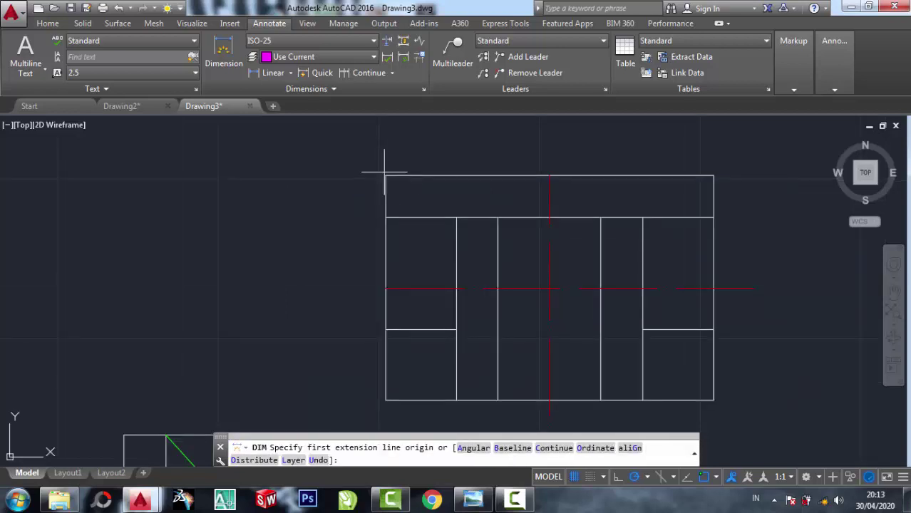
click(386, 175)
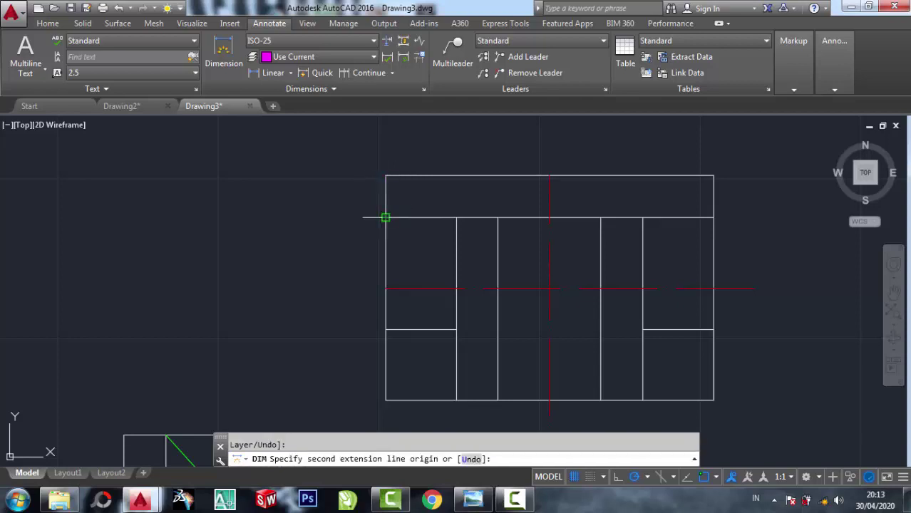
click(386, 217)
click(367, 198)
middle_drag(393, 253, 393, 192)
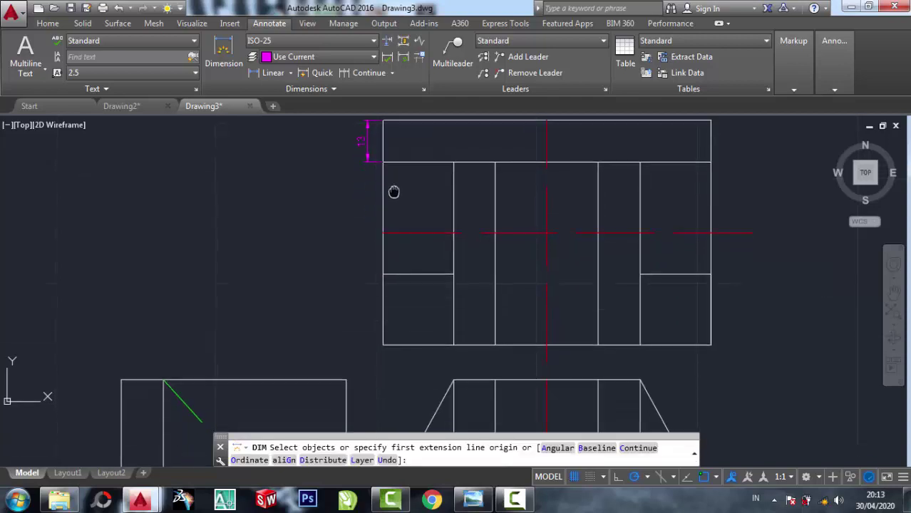
scroll(383, 223, down, 2)
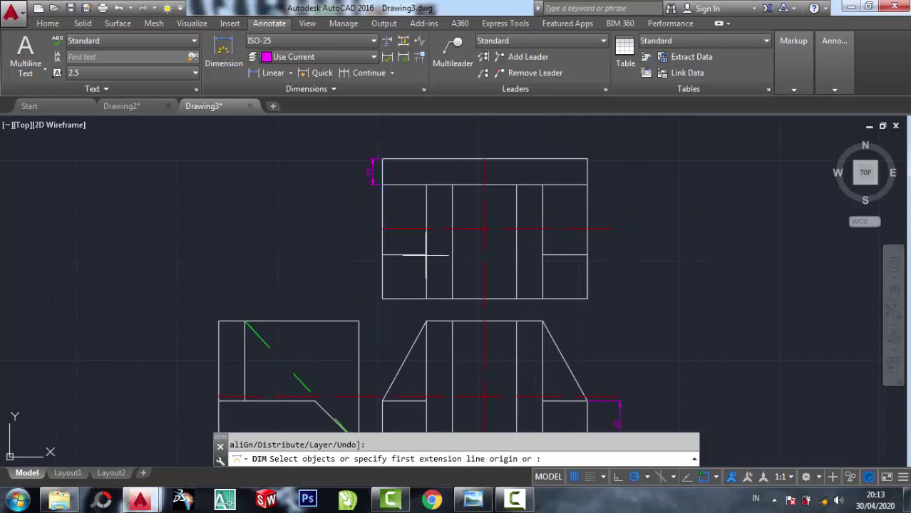
key(Return)
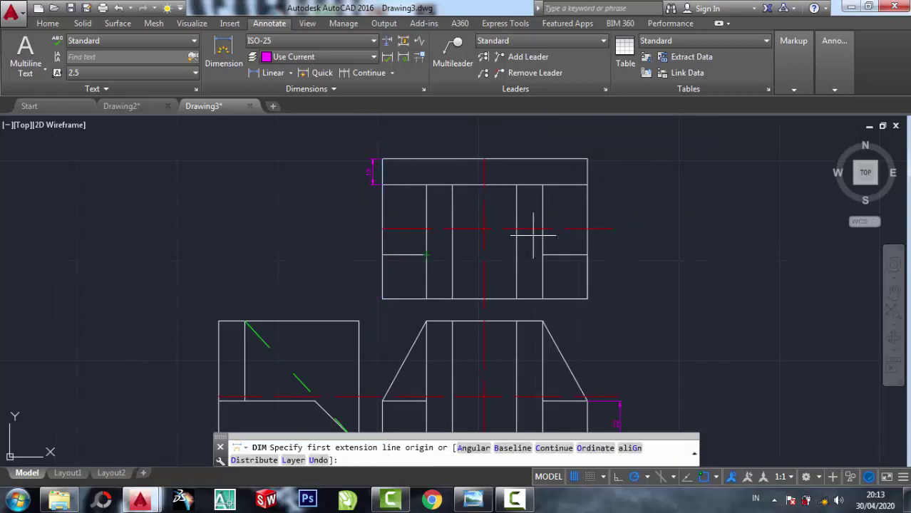
- Add a vertical 13 base-height dimension on the front view's right side
mouse_move(533, 234)
middle_down()
mouse_move(520, 210)
mouse_move(521, 167)
middle_up()
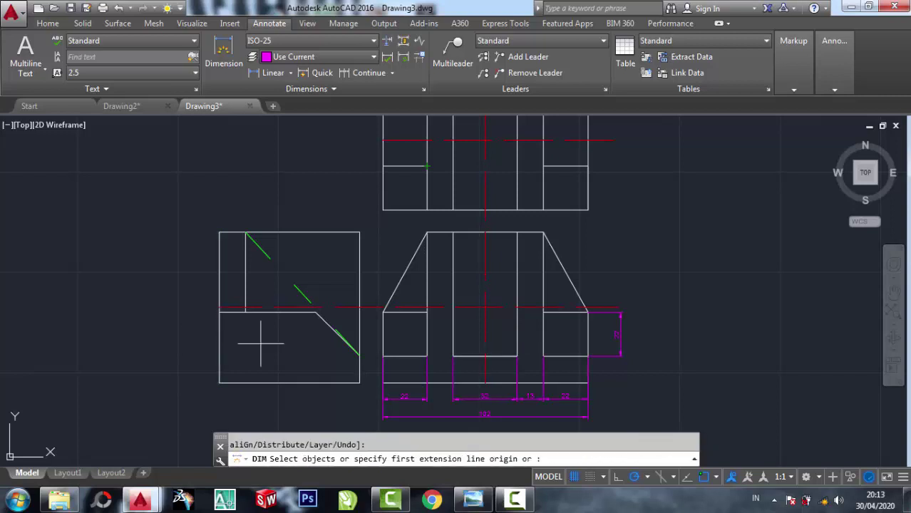
scroll(256, 426, up, 2)
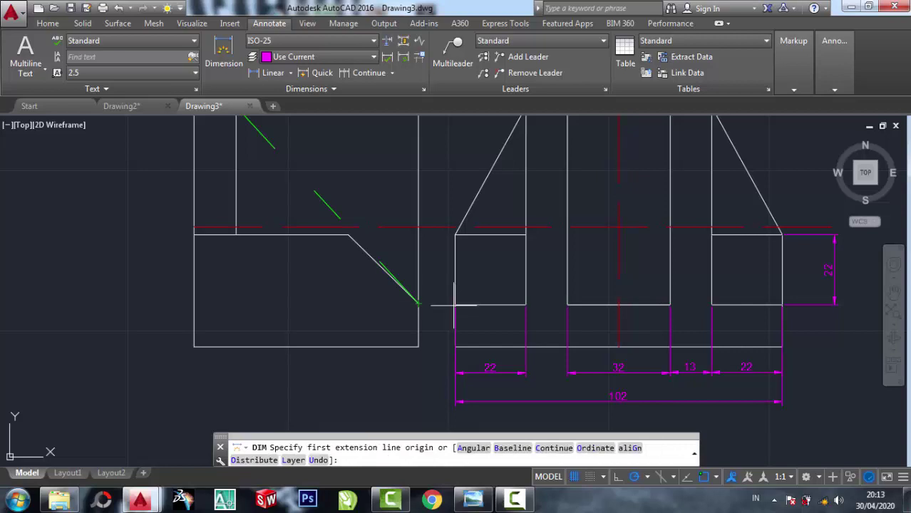
click(783, 305)
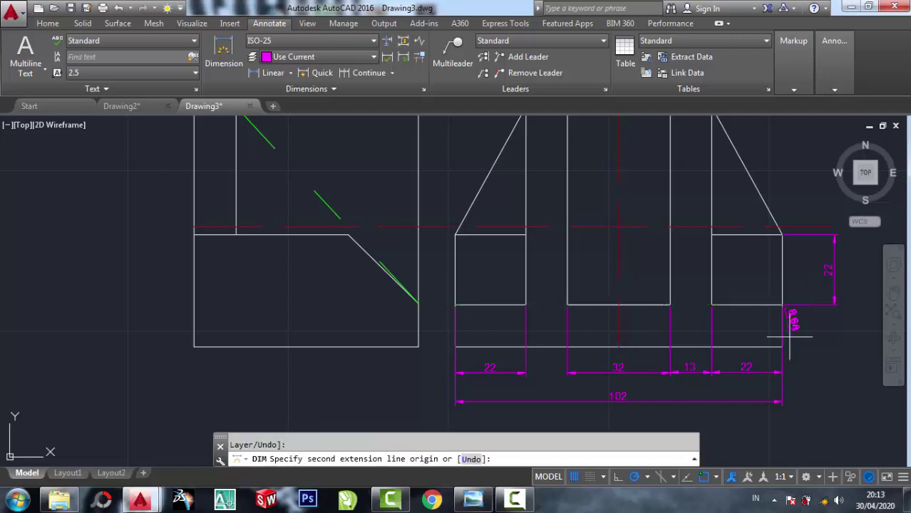
click(783, 347)
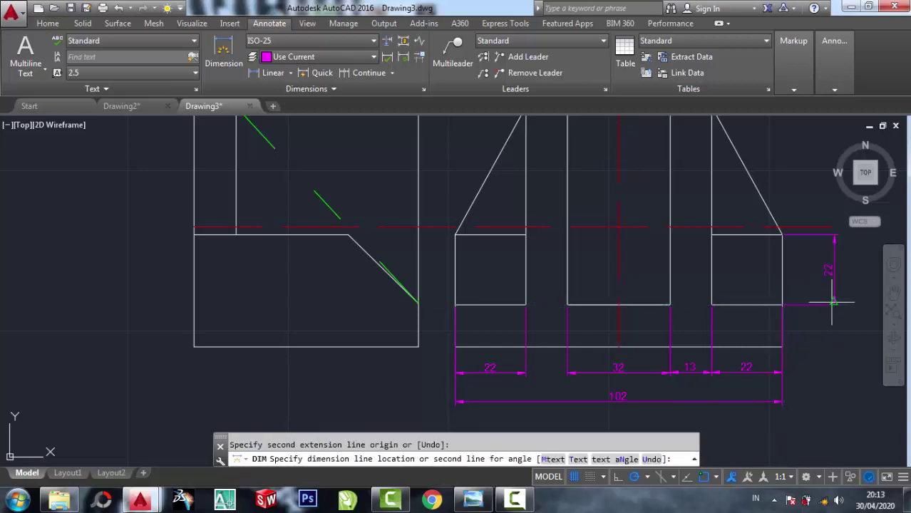
click(833, 313)
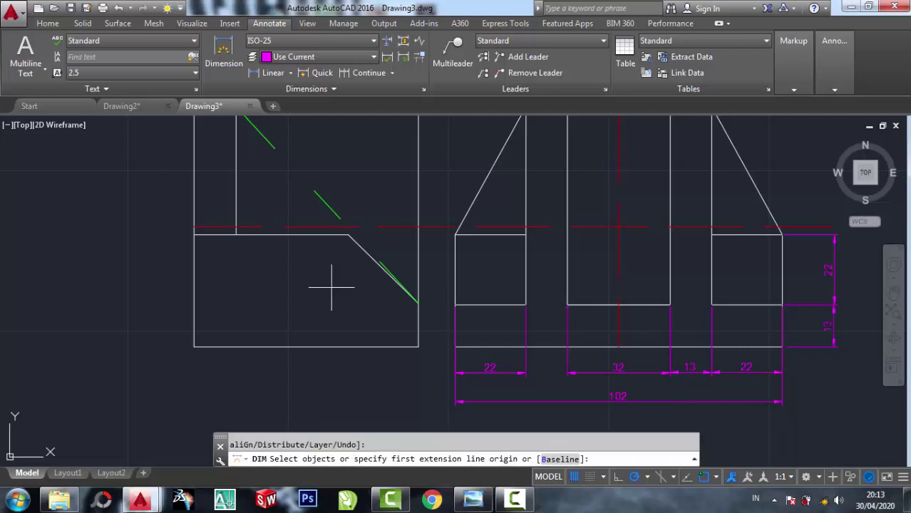
- Dimension the side view's top width as 13 above it
middle_drag(325, 284, 345, 322)
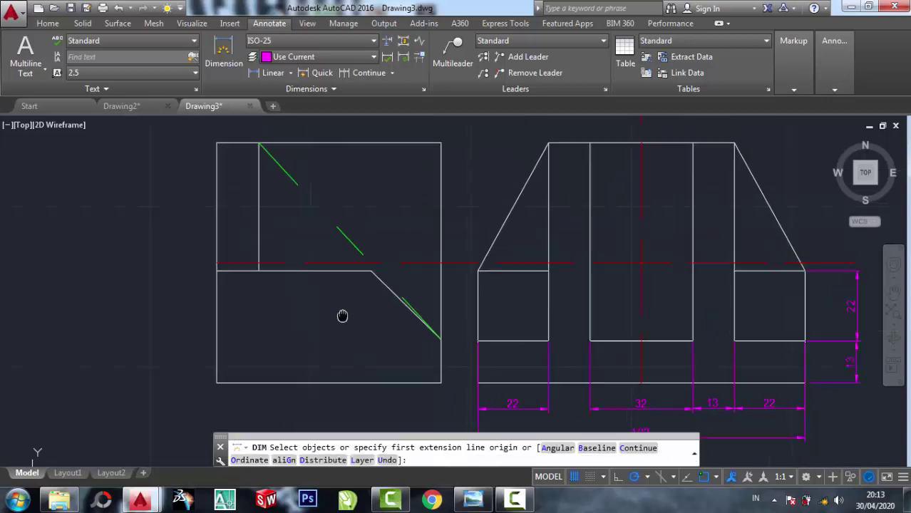
click(222, 151)
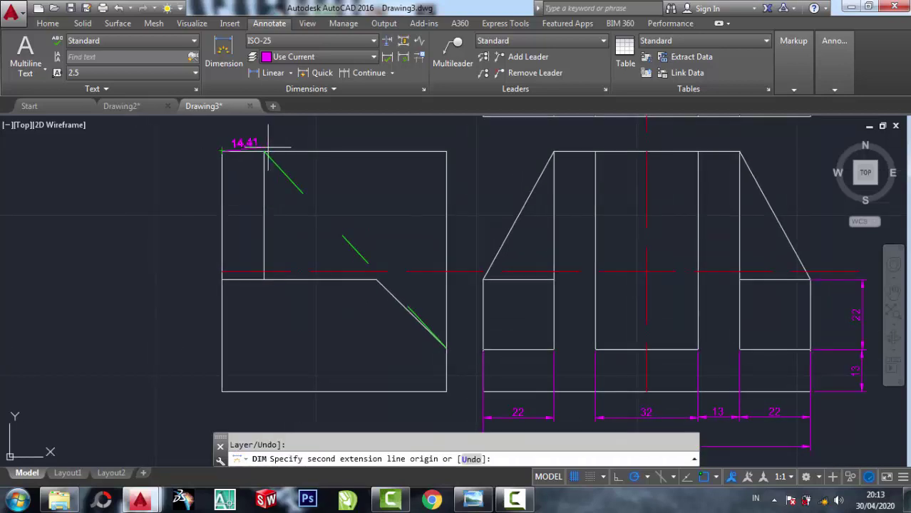
click(263, 151)
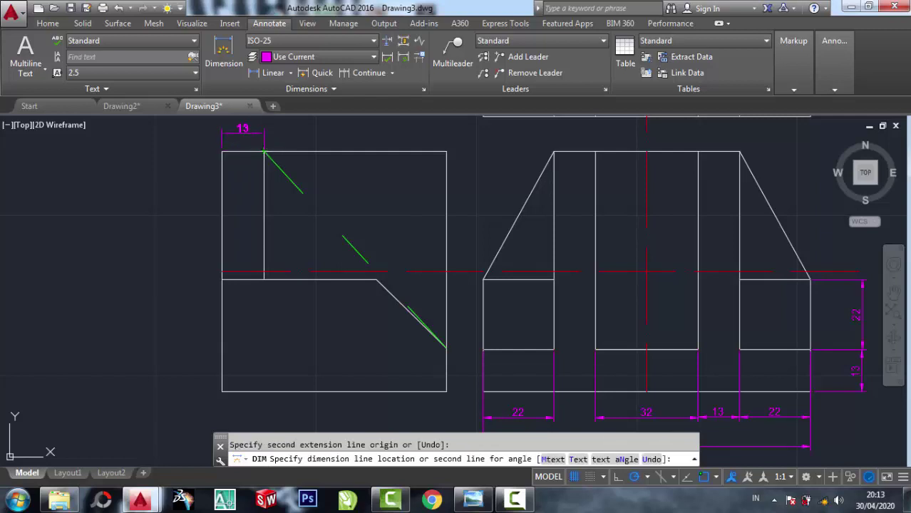
click(245, 134)
scroll(305, 207, down, 2)
middle_drag(393, 209, 373, 313)
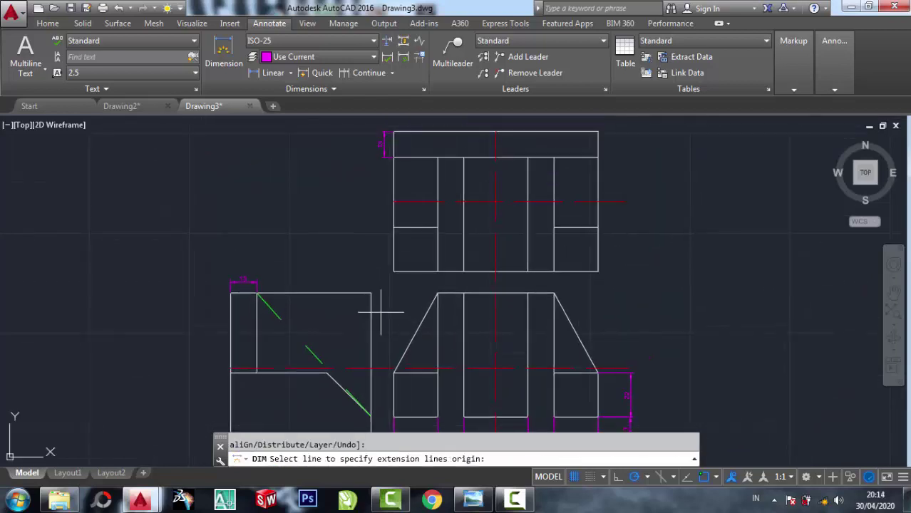
- Dimension the top view's left edge with a vertical dimension placed left of the view
key(Return)
click(393, 178)
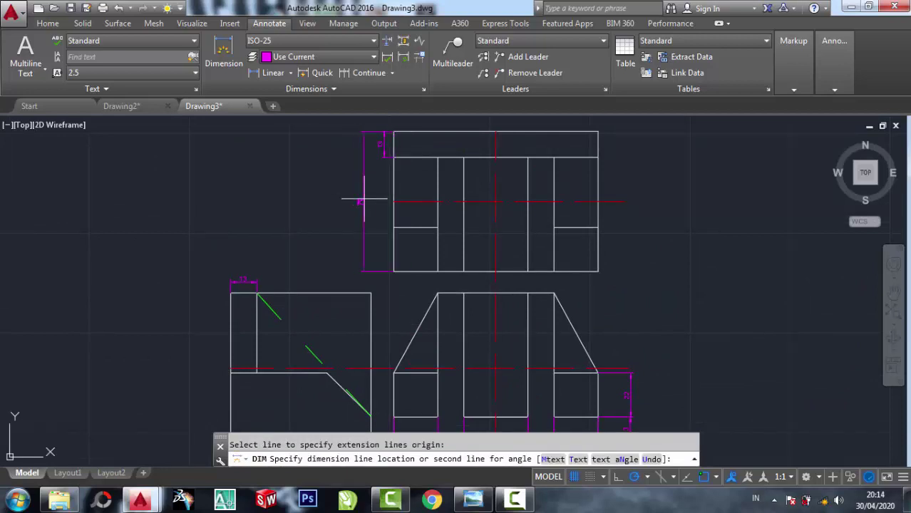
click(364, 200)
text(c)
key(Return)
middle_drag(362, 248, 371, 162)
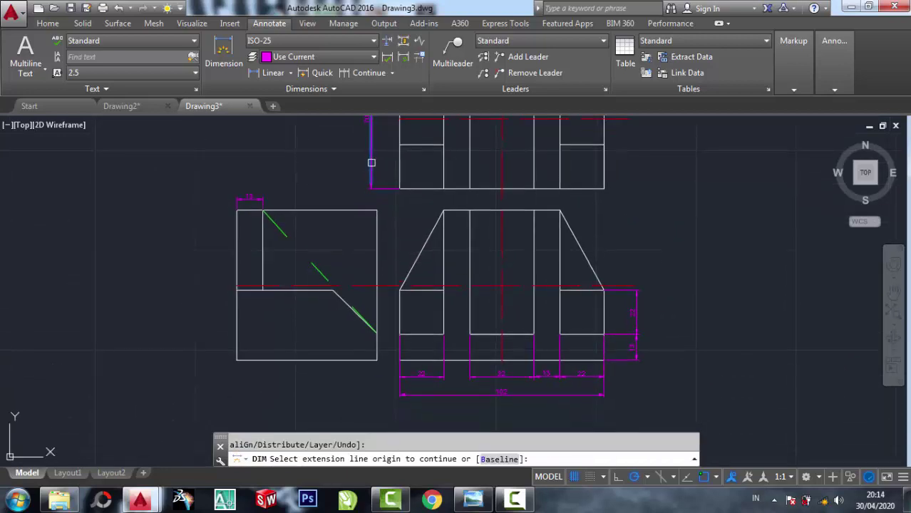
key(Return)
key(Return)
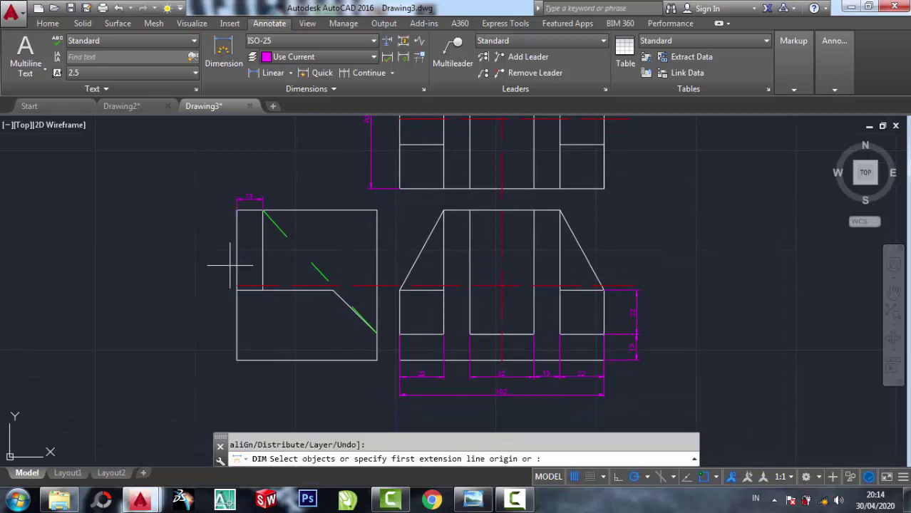
- Add a height dimension along the side view's left edge, then zoom out to show all three views
click(234, 265)
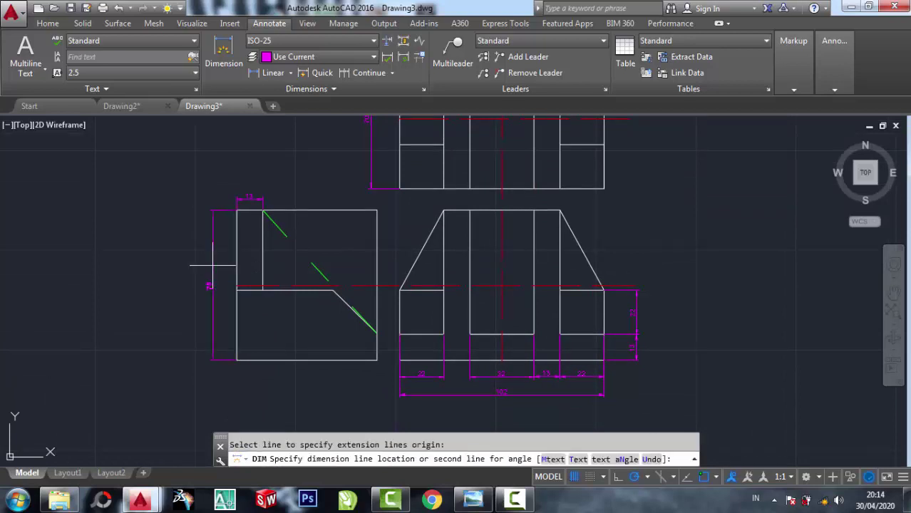
click(212, 262)
scroll(214, 313, up, 2)
click(205, 273)
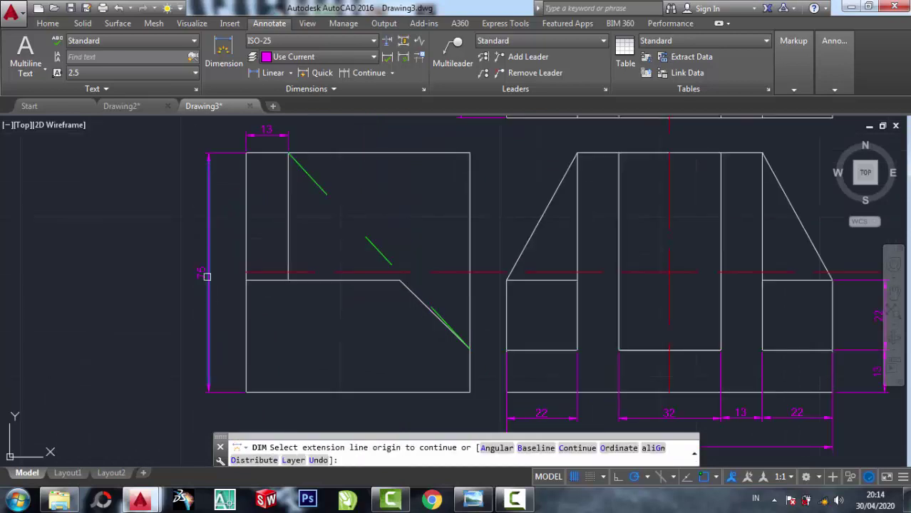
scroll(228, 242, down, 3)
scroll(270, 257, up, 2)
scroll(539, 285, down, 2)
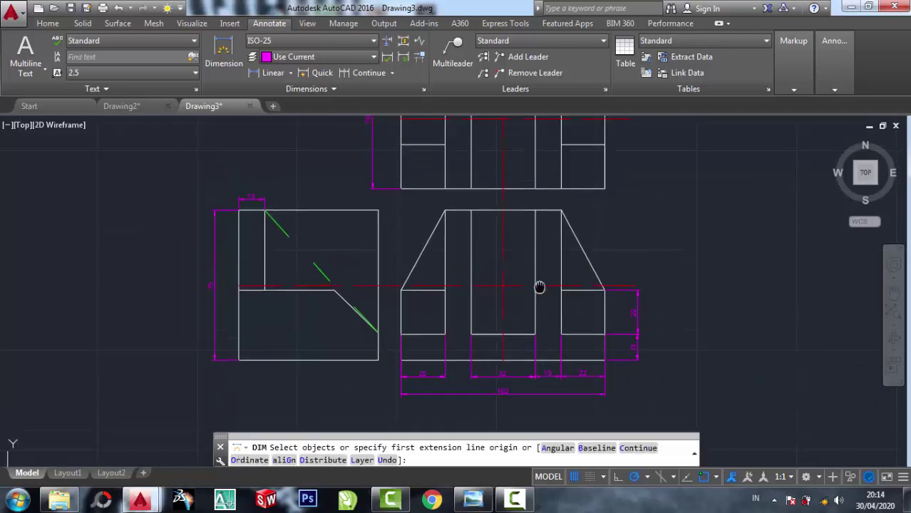
scroll(532, 338, up, 2)
scroll(378, 209, down, 2)
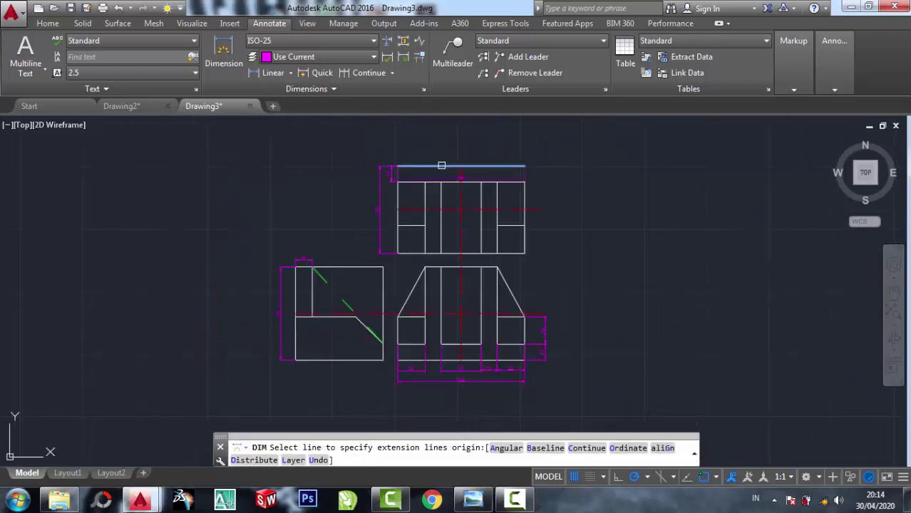
scroll(434, 156, up, 2)
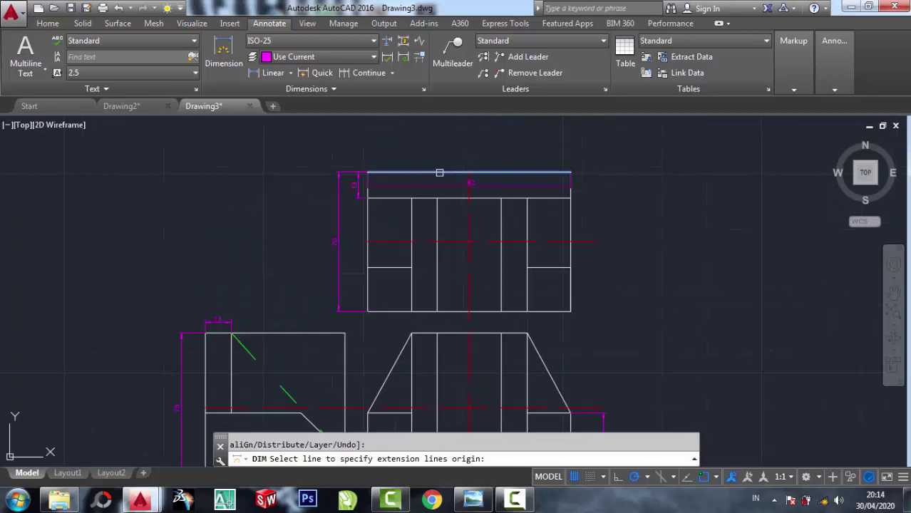
mouse_move(464, 288)
middle_down()
mouse_move(454, 202)
mouse_move(466, 126)
middle_up()
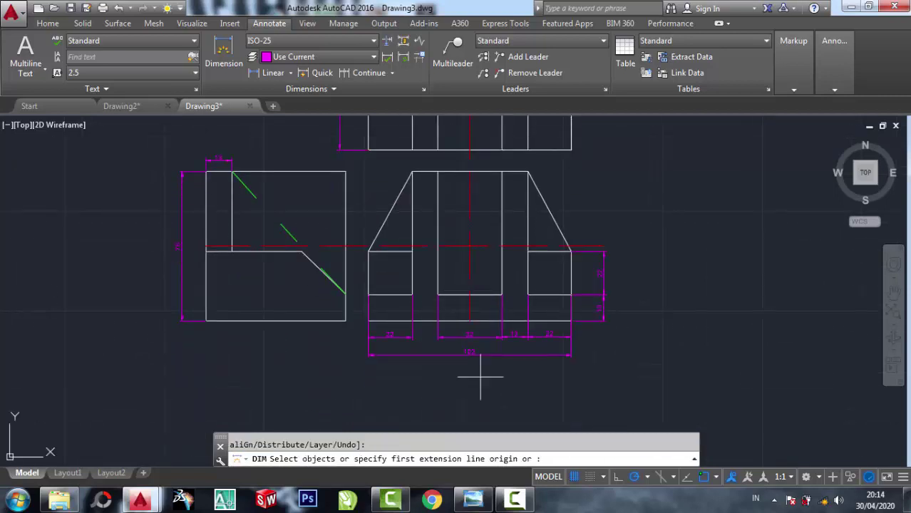
middle_drag(672, 216, 574, 335)
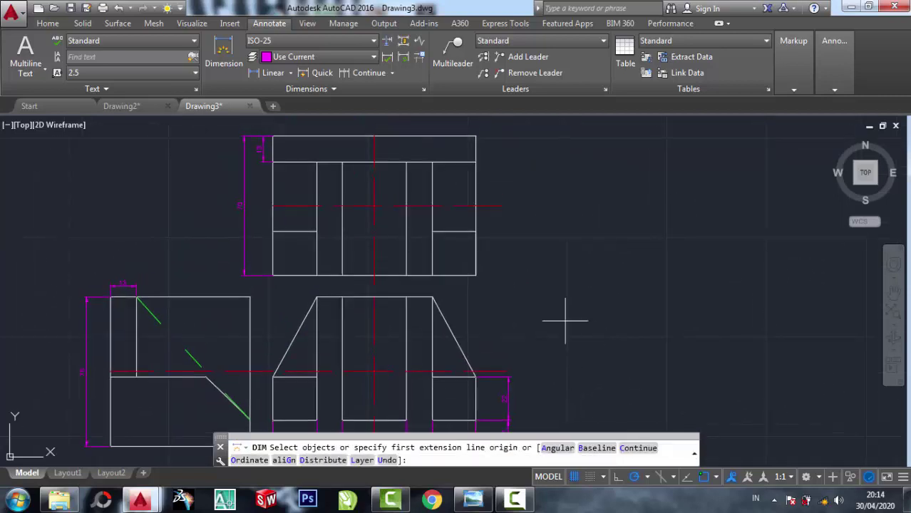
key(Escape)
scroll(546, 308, down, 2)
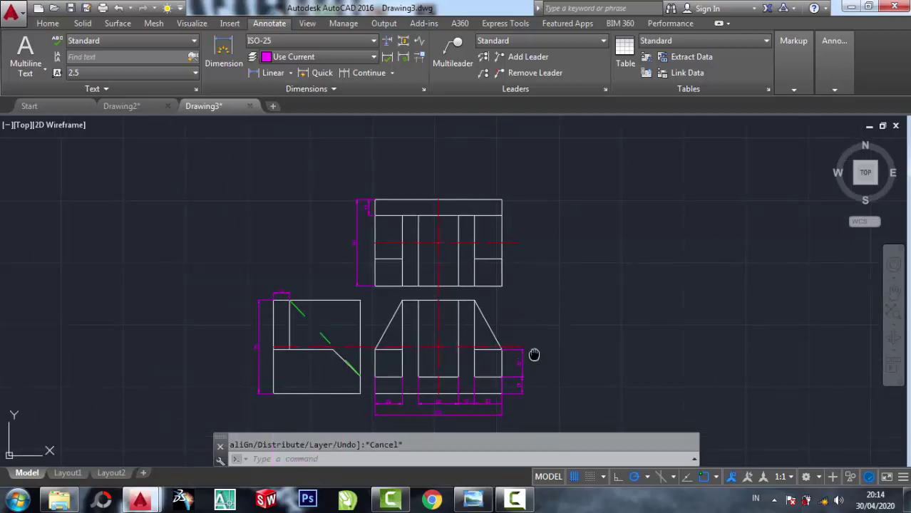
middle_drag(534, 354, 506, 326)
- Compare the drawing with the isometric sketch, leaving the sketch in front in Windows Photo Viewer
click(472, 499)
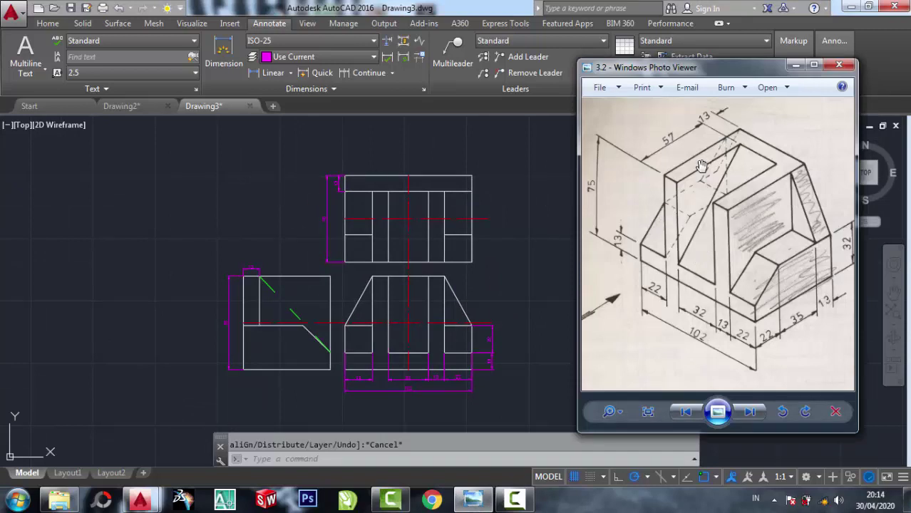
click(503, 299)
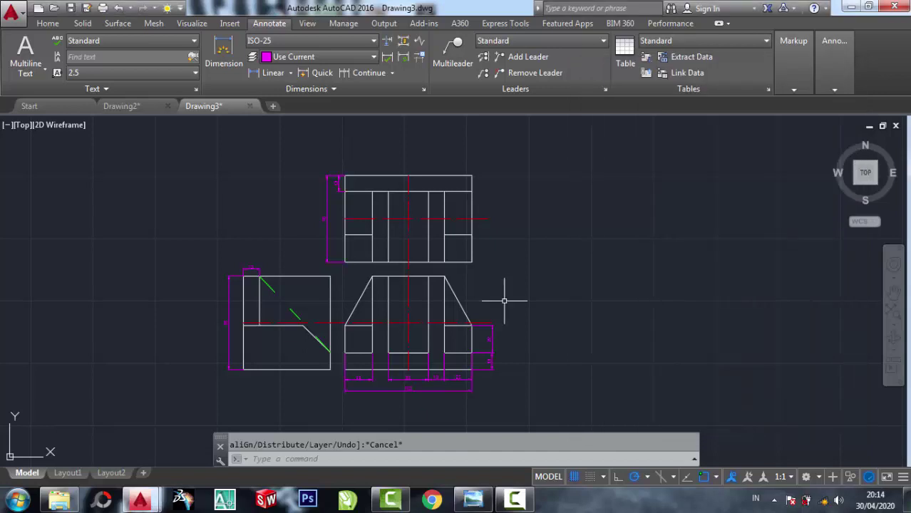
scroll(521, 297, up, 3)
scroll(521, 297, down, 3)
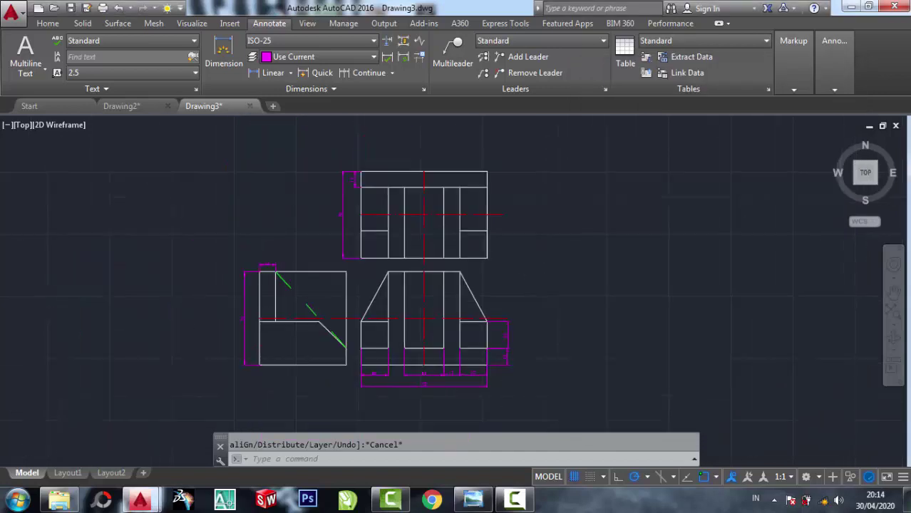
scroll(521, 297, up, 3)
click(484, 504)
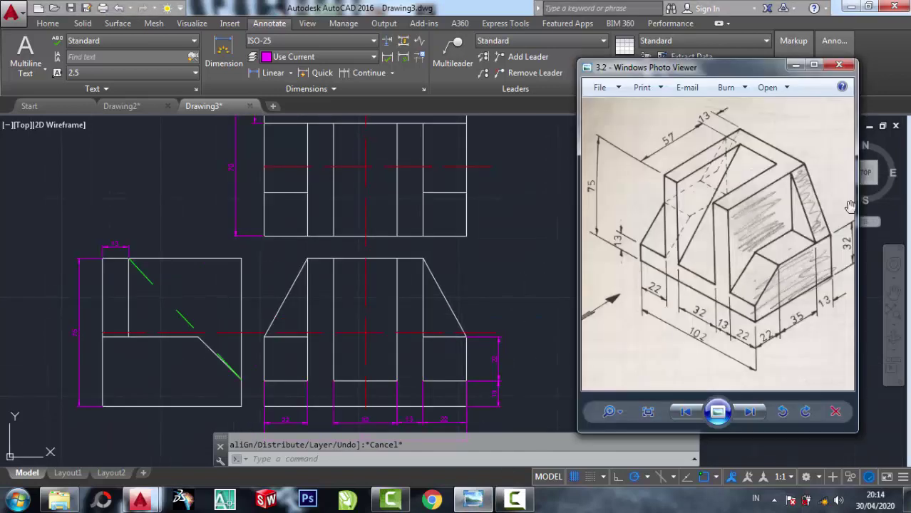